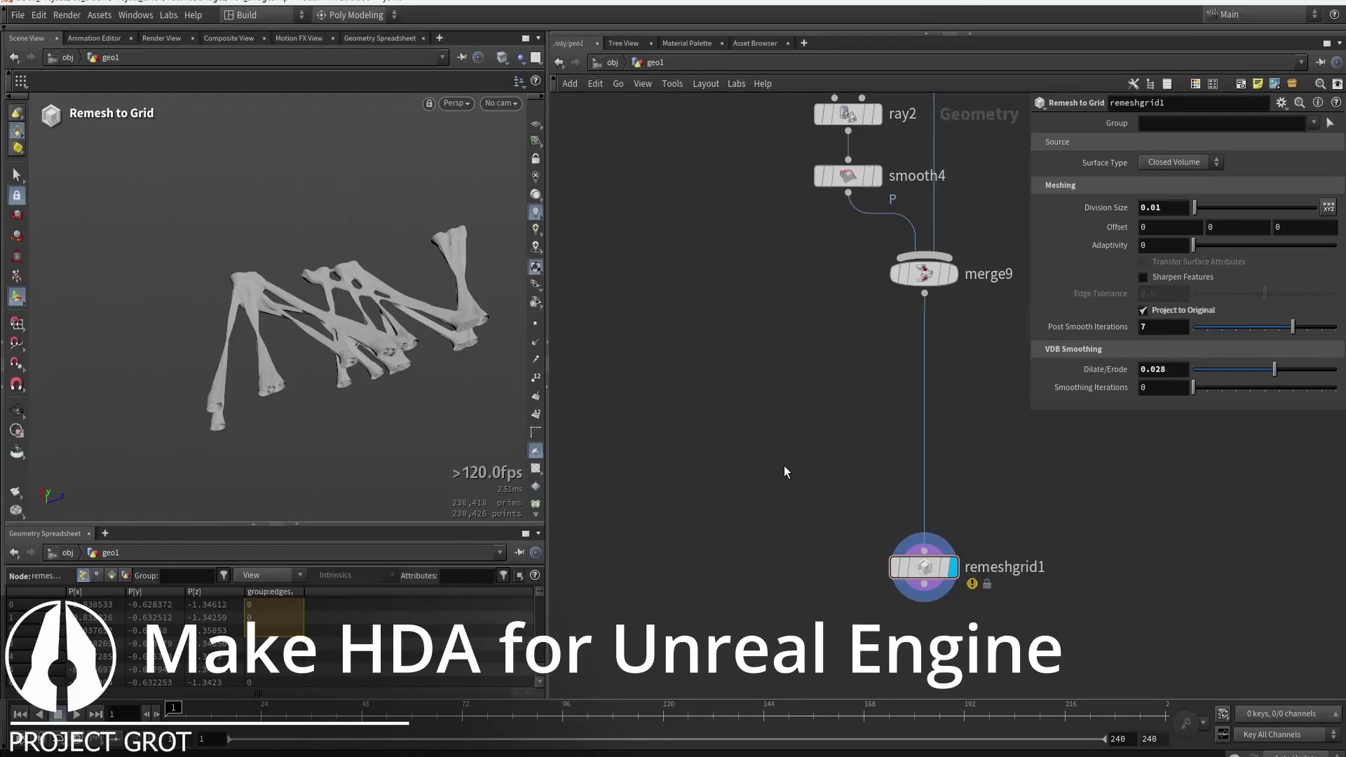
Collapse all nodes downstream of curve1 into a subnetwork and place it directly beneath the curve node.
{"action": "scroll", "coordinate": [784, 465], "scroll_direction": "down", "scroll_amount": 5}
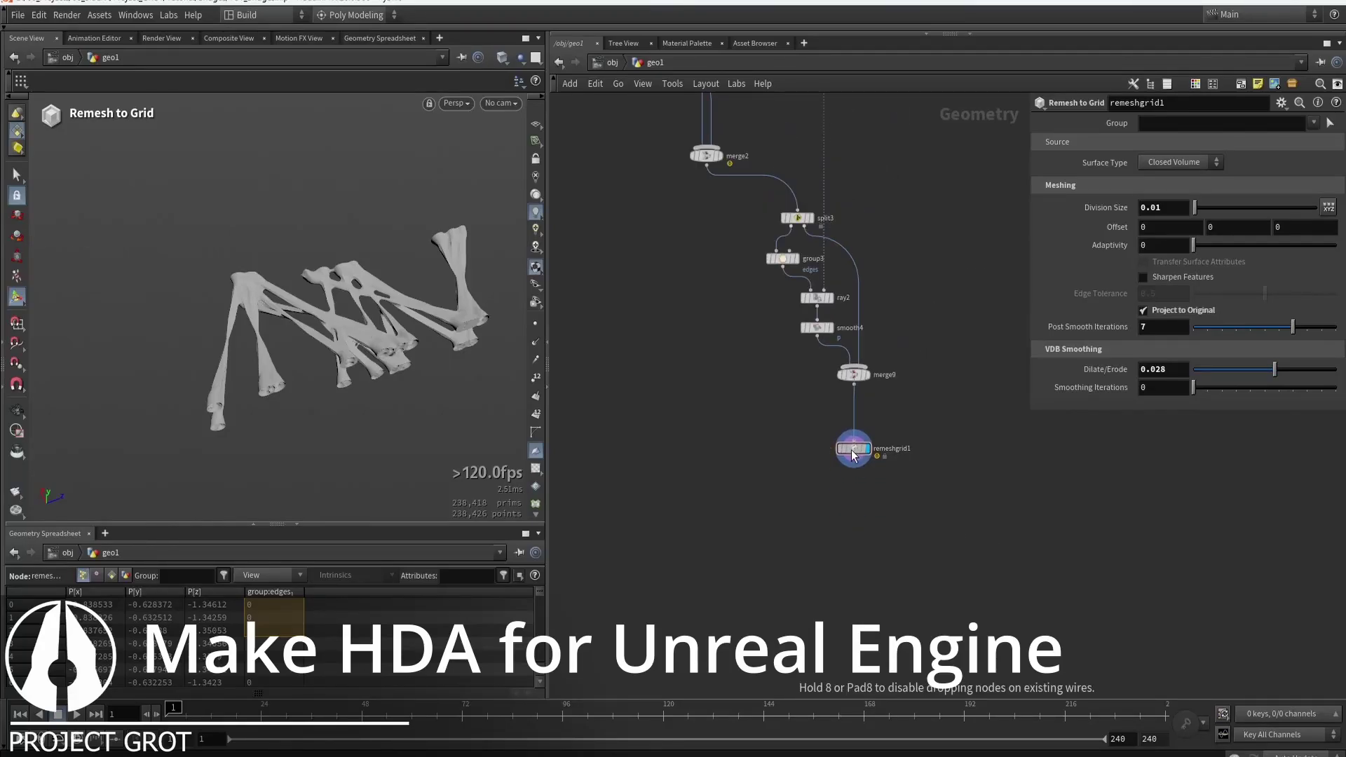
{"action": "middle_click_drag", "start_coordinate": [977, 386], "coordinate": [948, 511]}
{"action": "scroll", "coordinate": [944, 512], "scroll_direction": "down", "scroll_amount": 8}
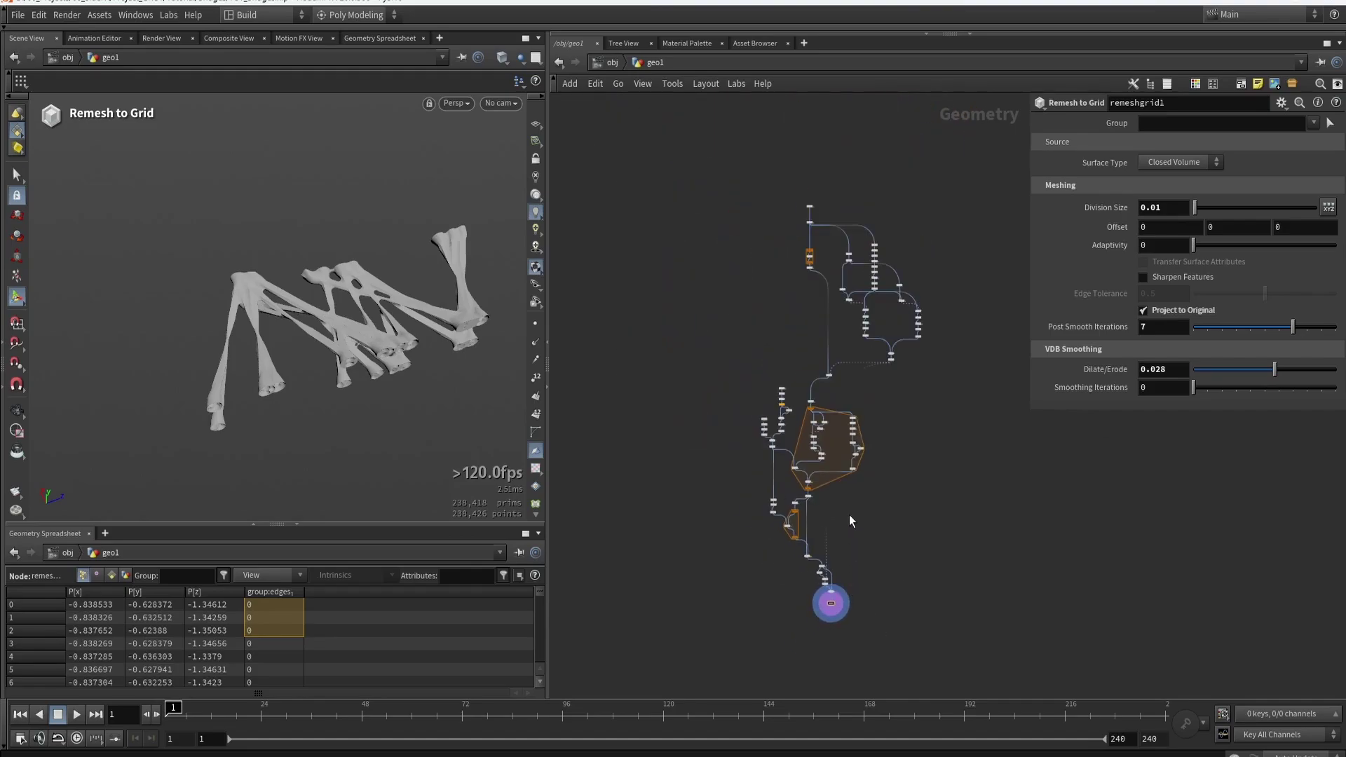
{"action": "left_click_drag", "start_coordinate": [1014, 659], "coordinate": [718, 218]}
{"action": "scroll", "coordinate": [817, 217], "scroll_direction": "up", "scroll_amount": 8}
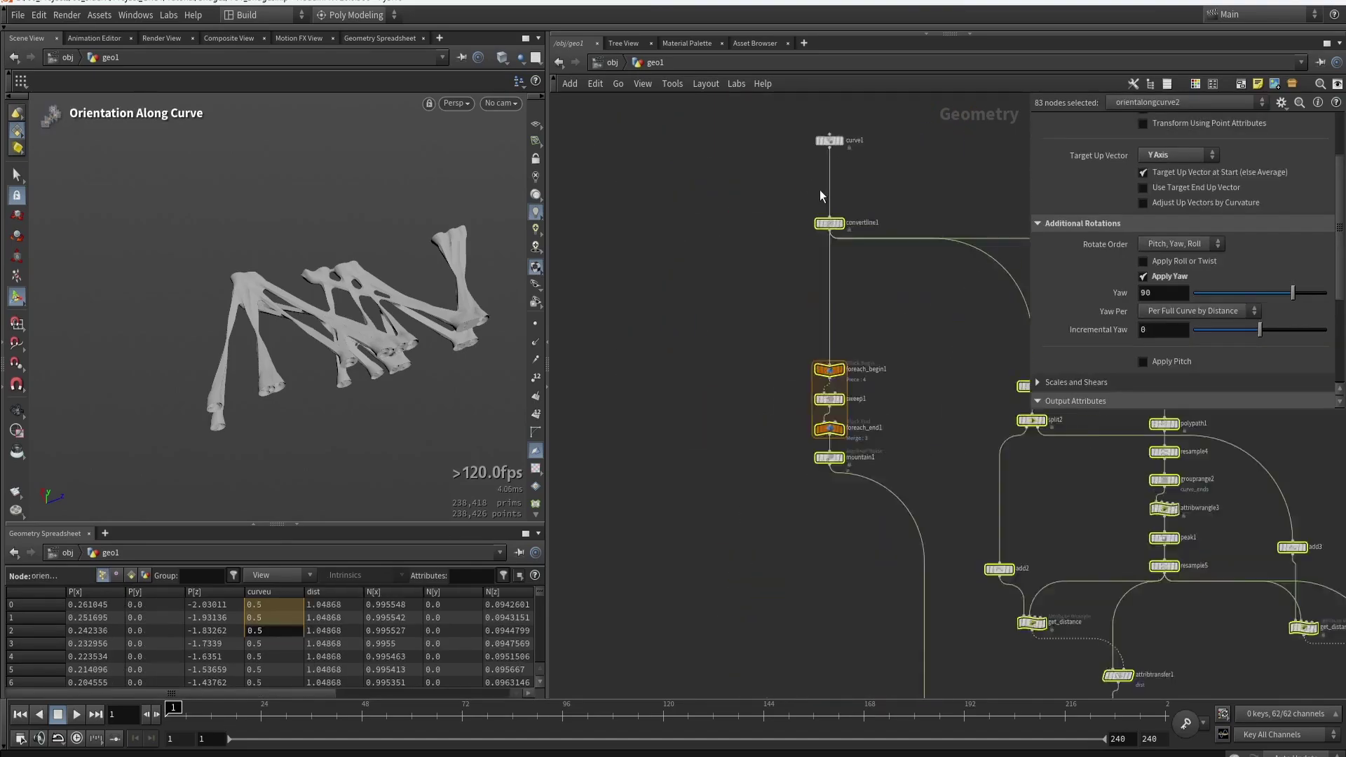
{"action": "middle_click_drag", "start_coordinate": [796, 160], "coordinate": [787, 242]}
{"action": "scroll", "coordinate": [751, 255], "scroll_direction": "down", "scroll_amount": 6}
{"action": "middle_click_drag", "start_coordinate": [682, 378], "coordinate": [691, 350]}
{"action": "key", "text": "l"}
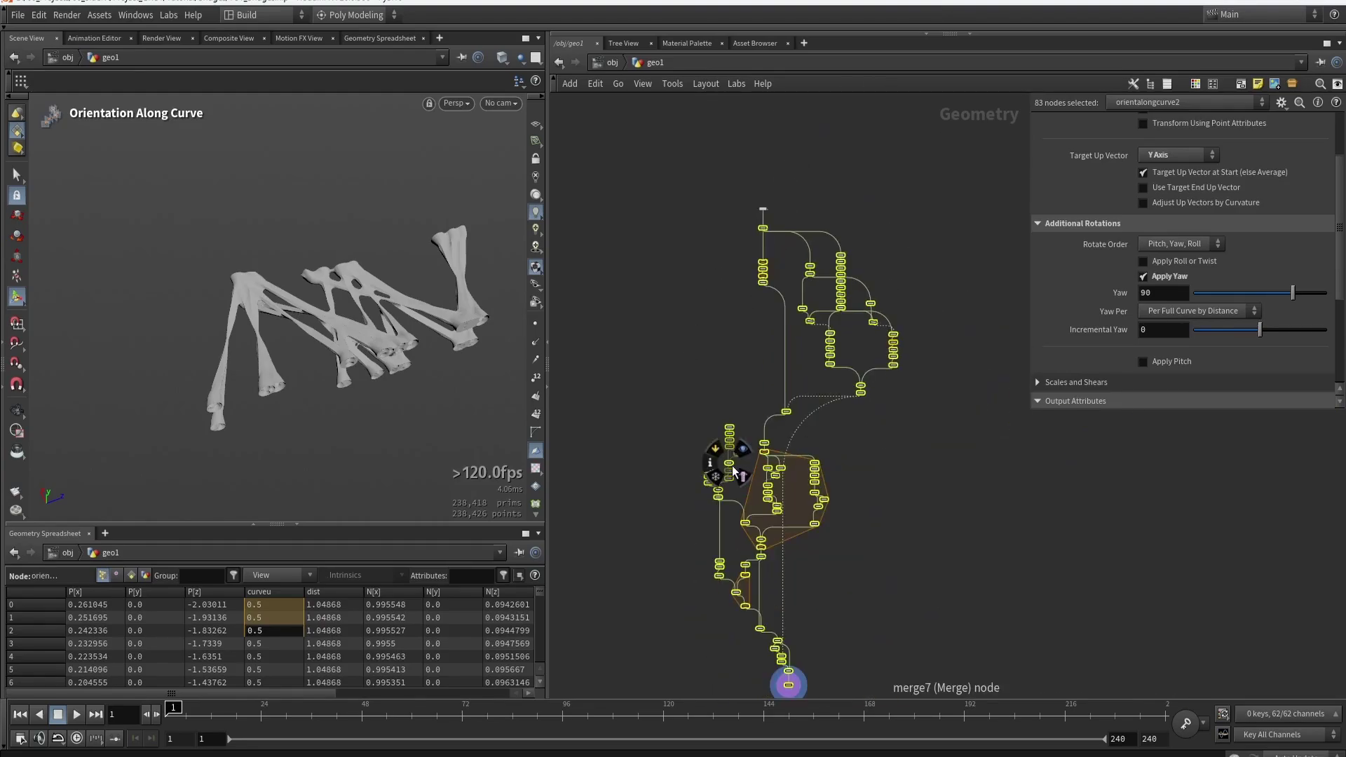
{"action": "left_click", "coordinate": [1293, 83]}
{"action": "key", "text": "shift+c"}
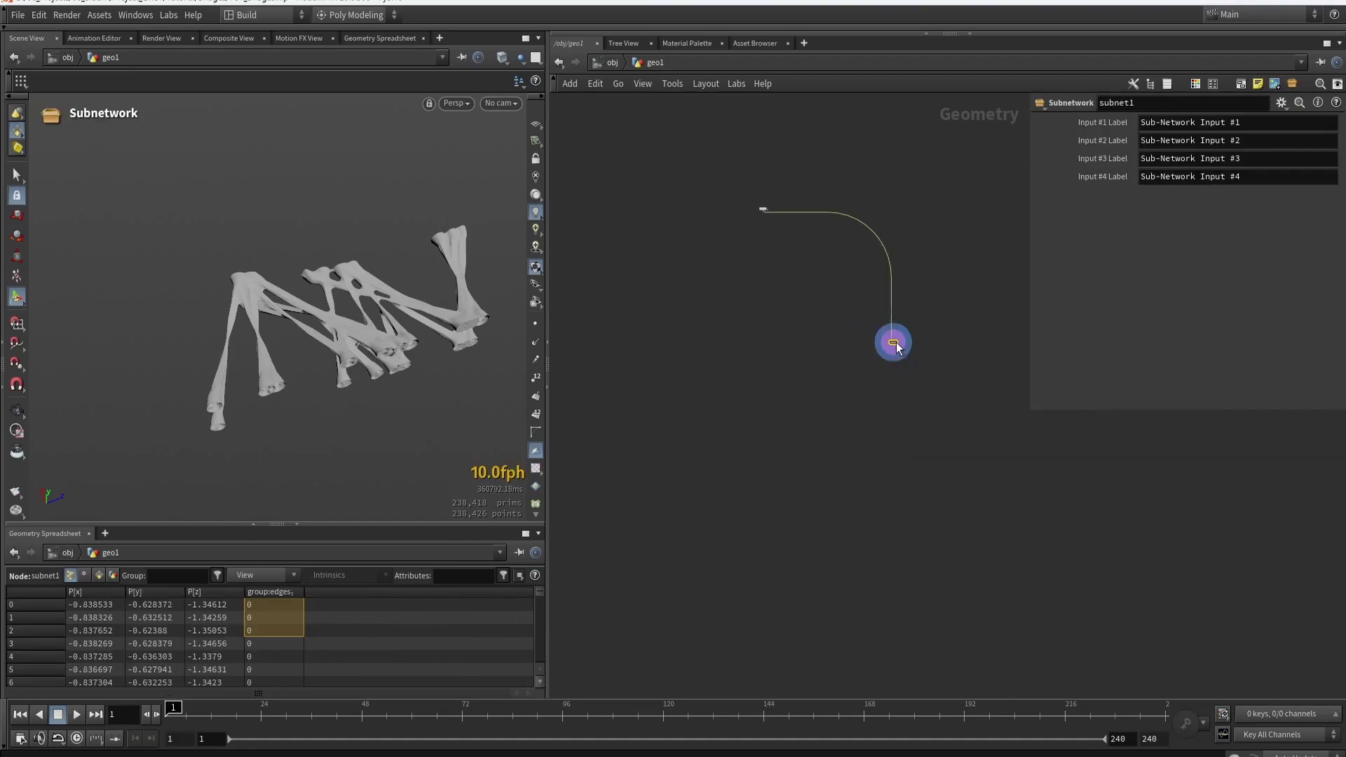
{"action": "left_click_drag", "start_coordinate": [902, 342], "coordinate": [754, 229]}
Create a digital asset from the subnetwork with the label TUT_Grot_Bridges.
{"action": "scroll", "coordinate": [757, 229], "scroll_direction": "up", "scroll_amount": 2}
{"action": "right_click", "coordinate": [774, 237]}
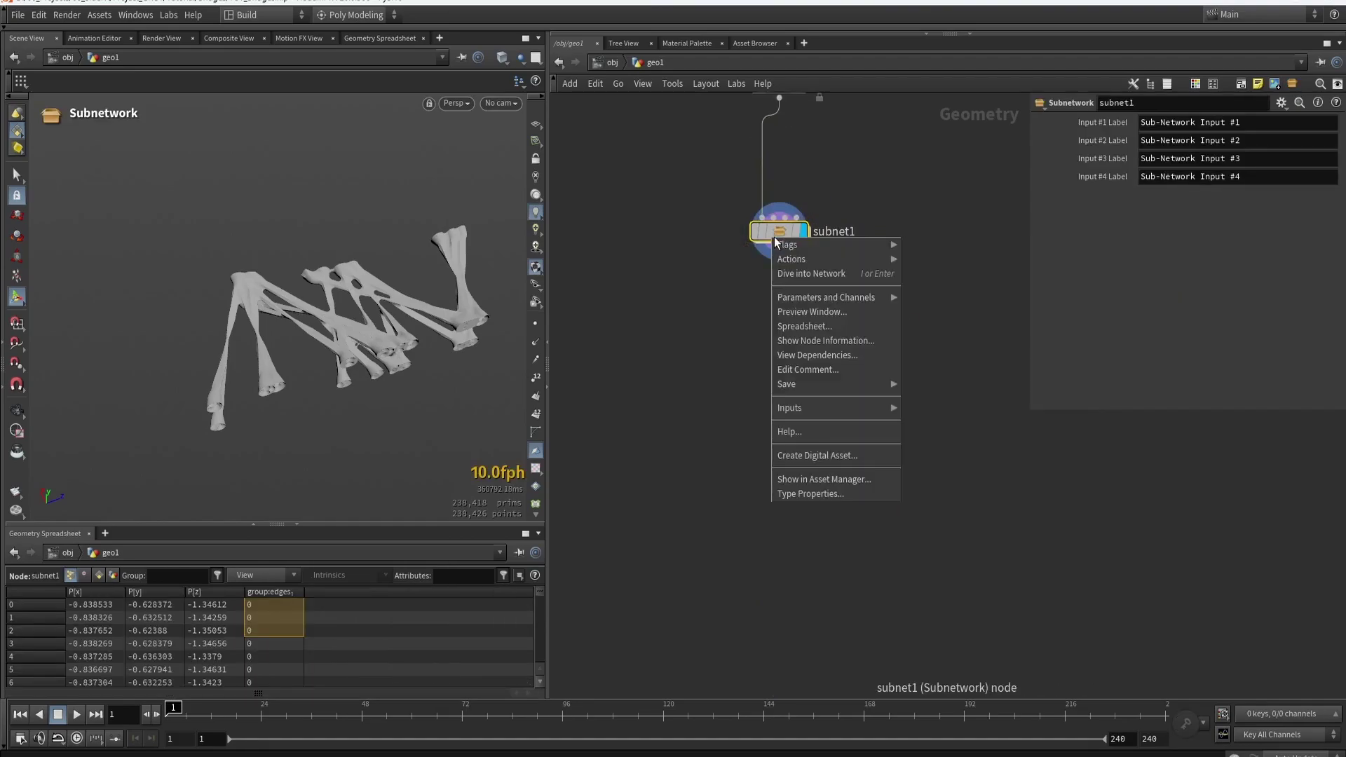
{"action": "left_click", "coordinate": [833, 457]}
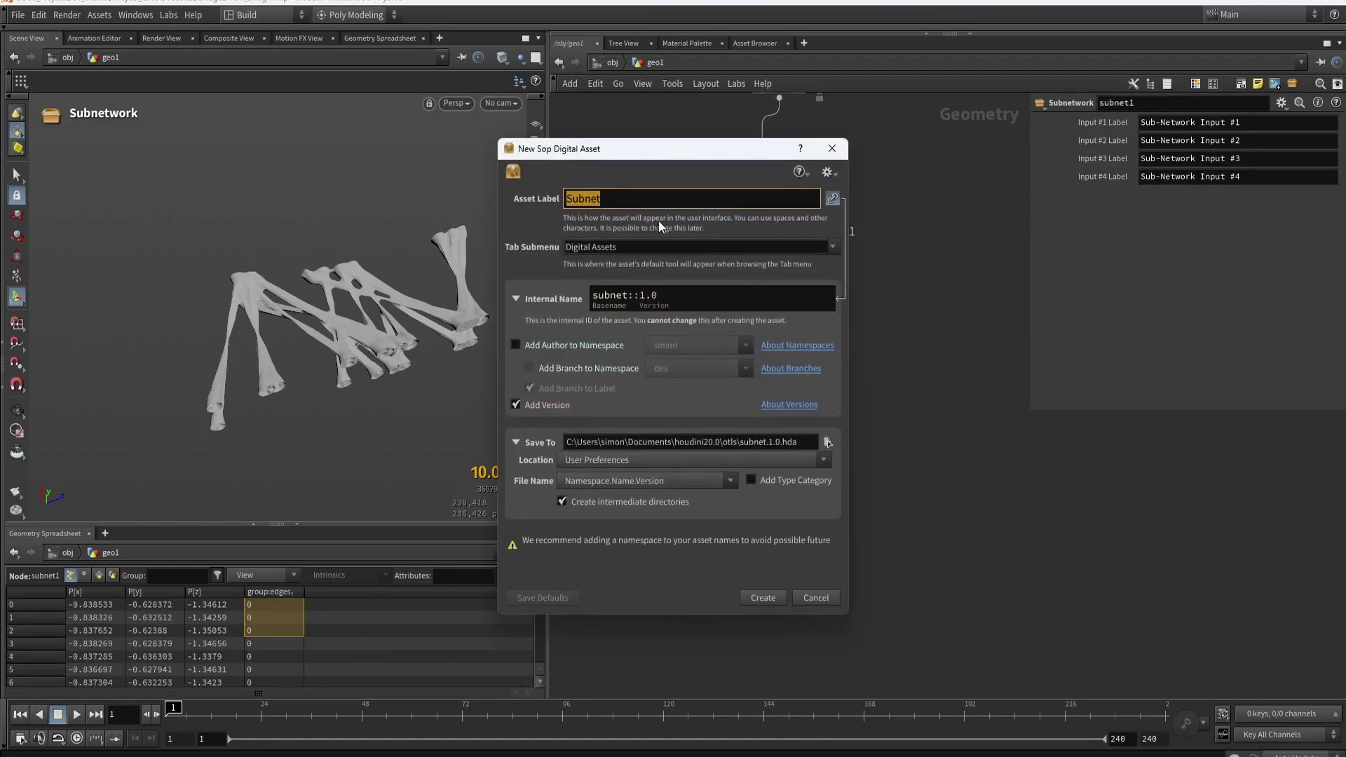
{"action": "type", "text": "TUT"}
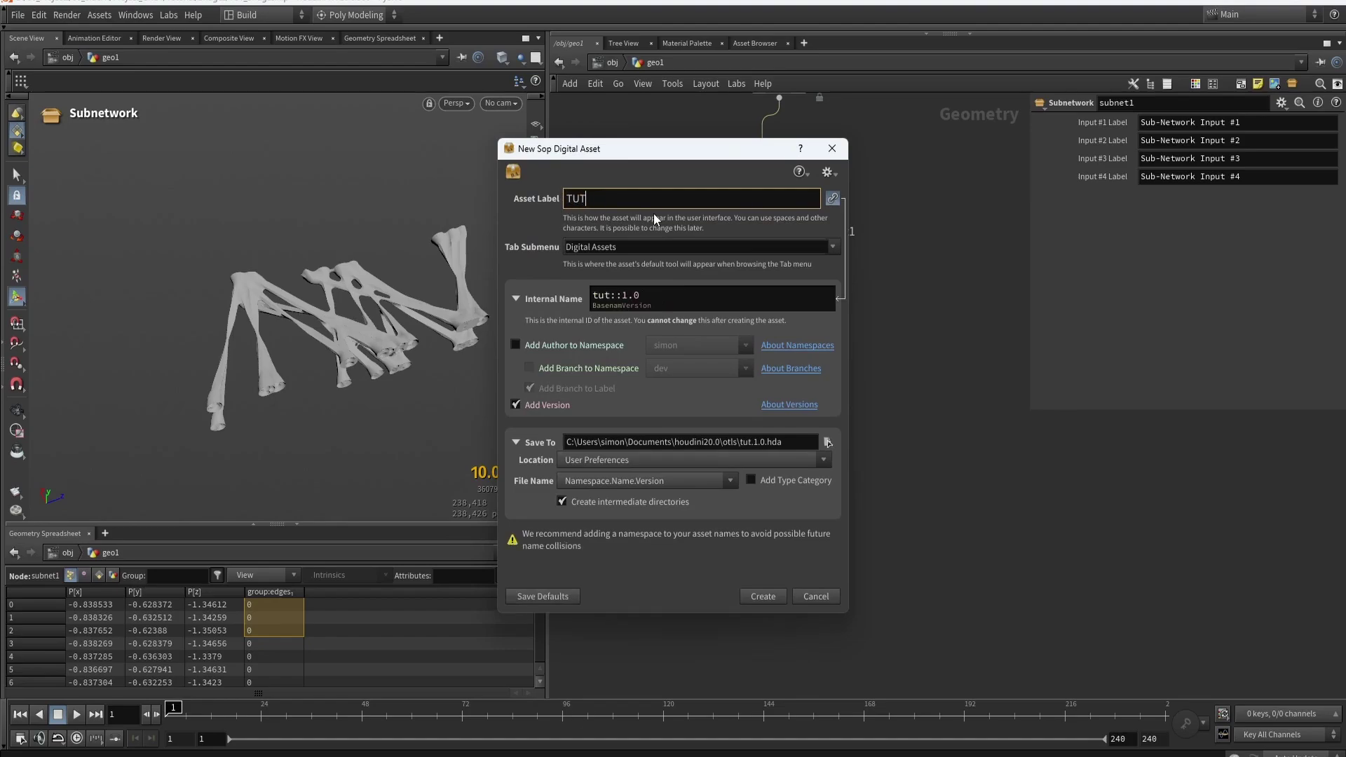
{"action": "type", "text": "_Grot"}
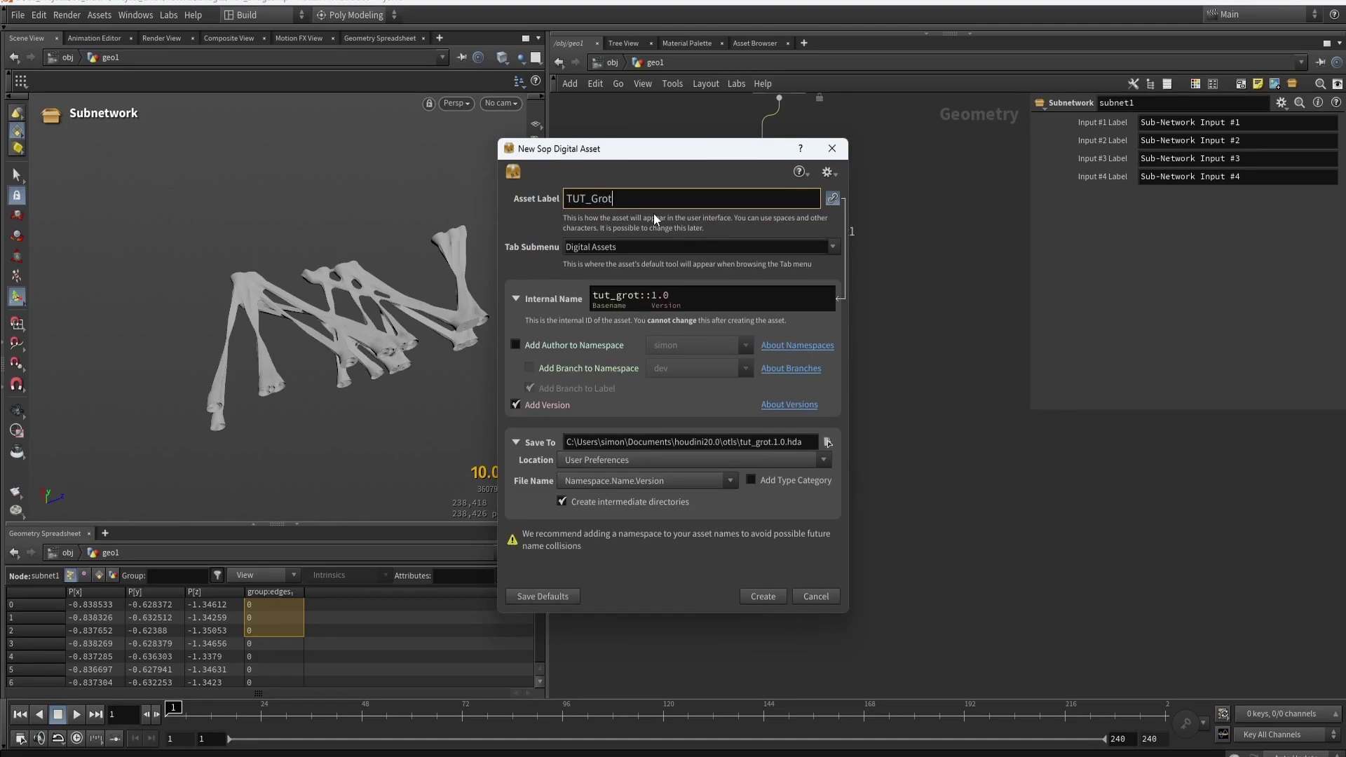
{"action": "type", "text": "_Bridg"}
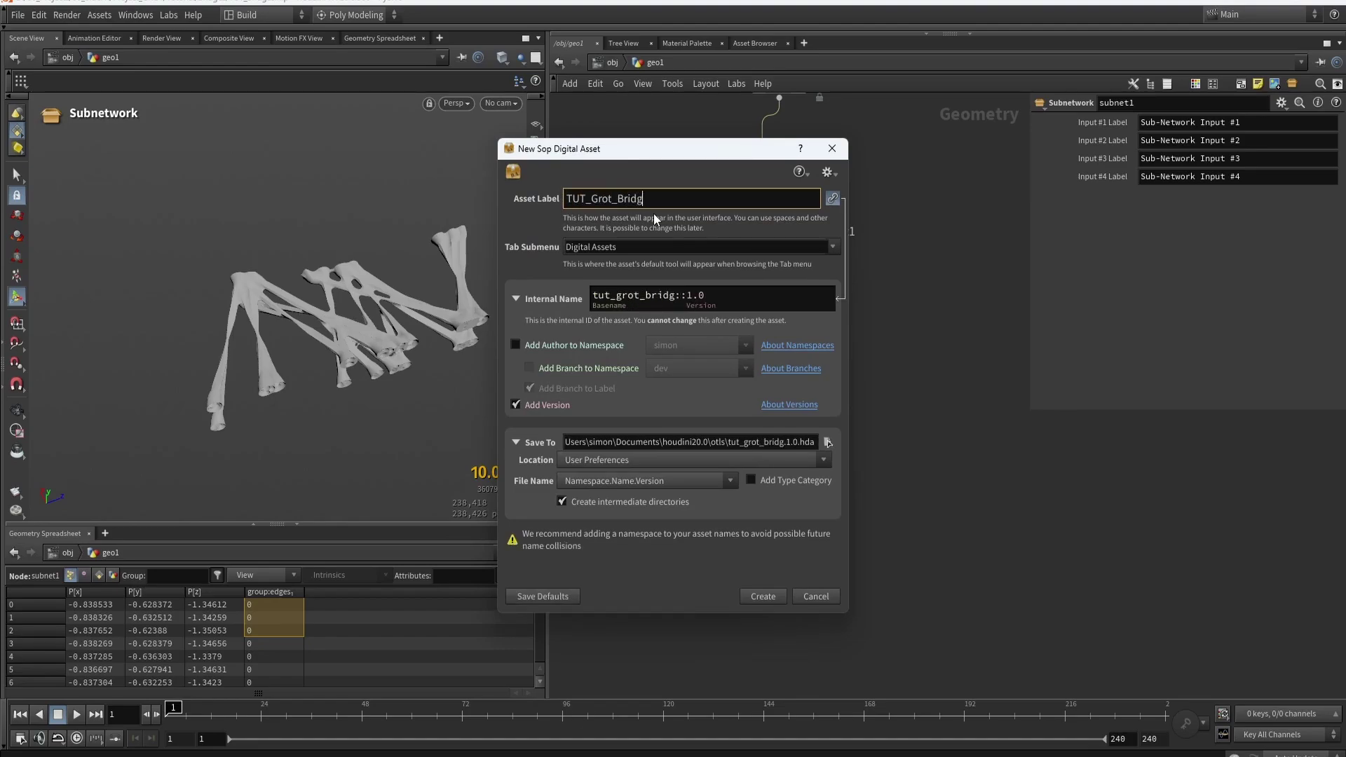
{"action": "type", "text": "es"}
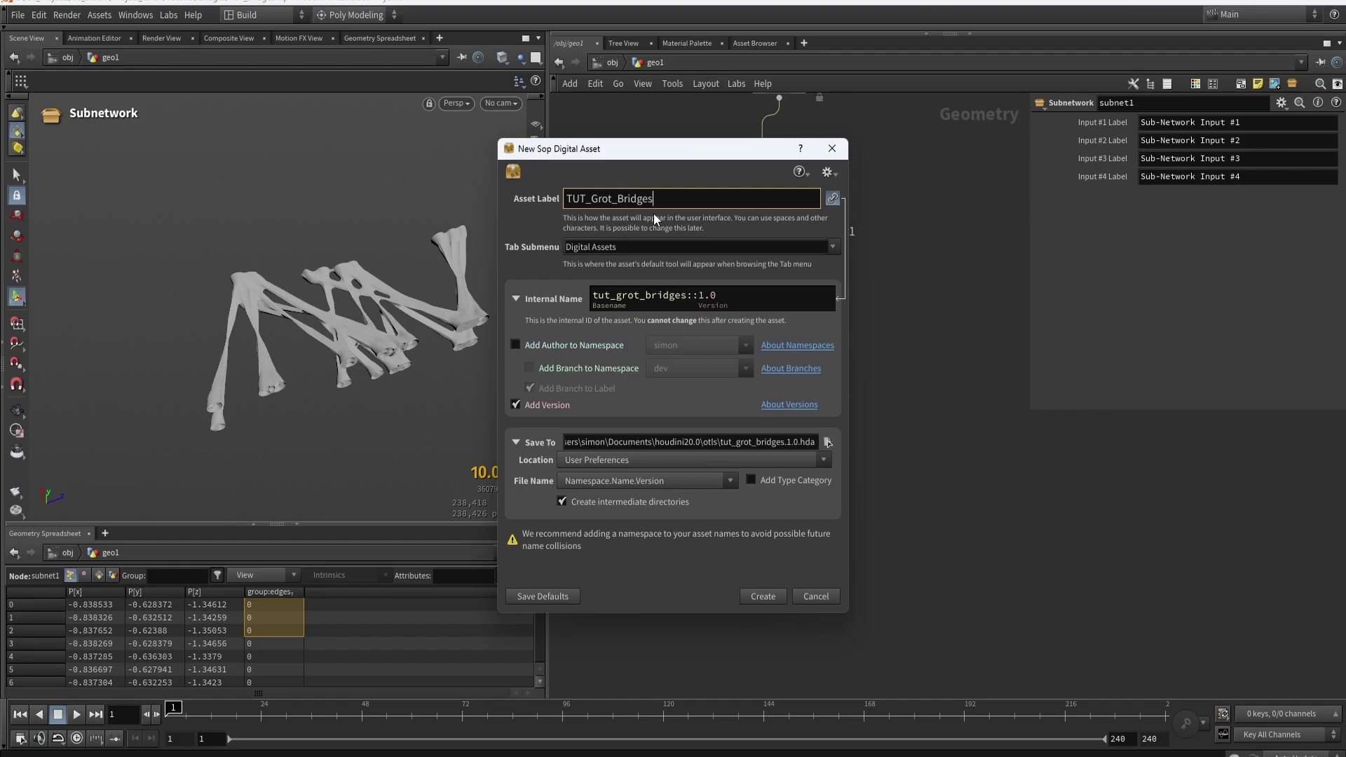
{"action": "left_click", "coordinate": [747, 598]}
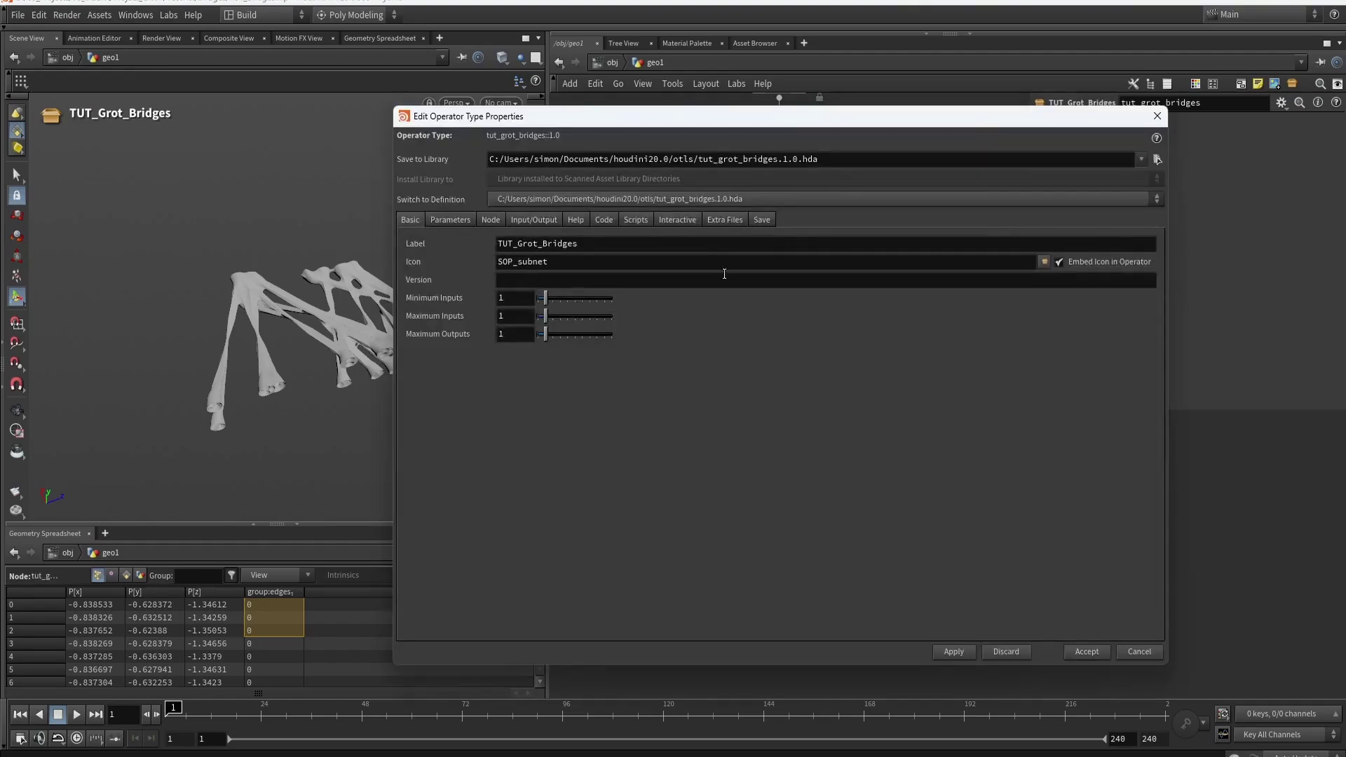
Show the parameter definitions in the asset's type properties and enter the tut_grot_bridges network.
{"action": "left_click_drag", "start_coordinate": [796, 127], "coordinate": [523, 112]}
{"action": "left_click", "coordinate": [178, 204]}
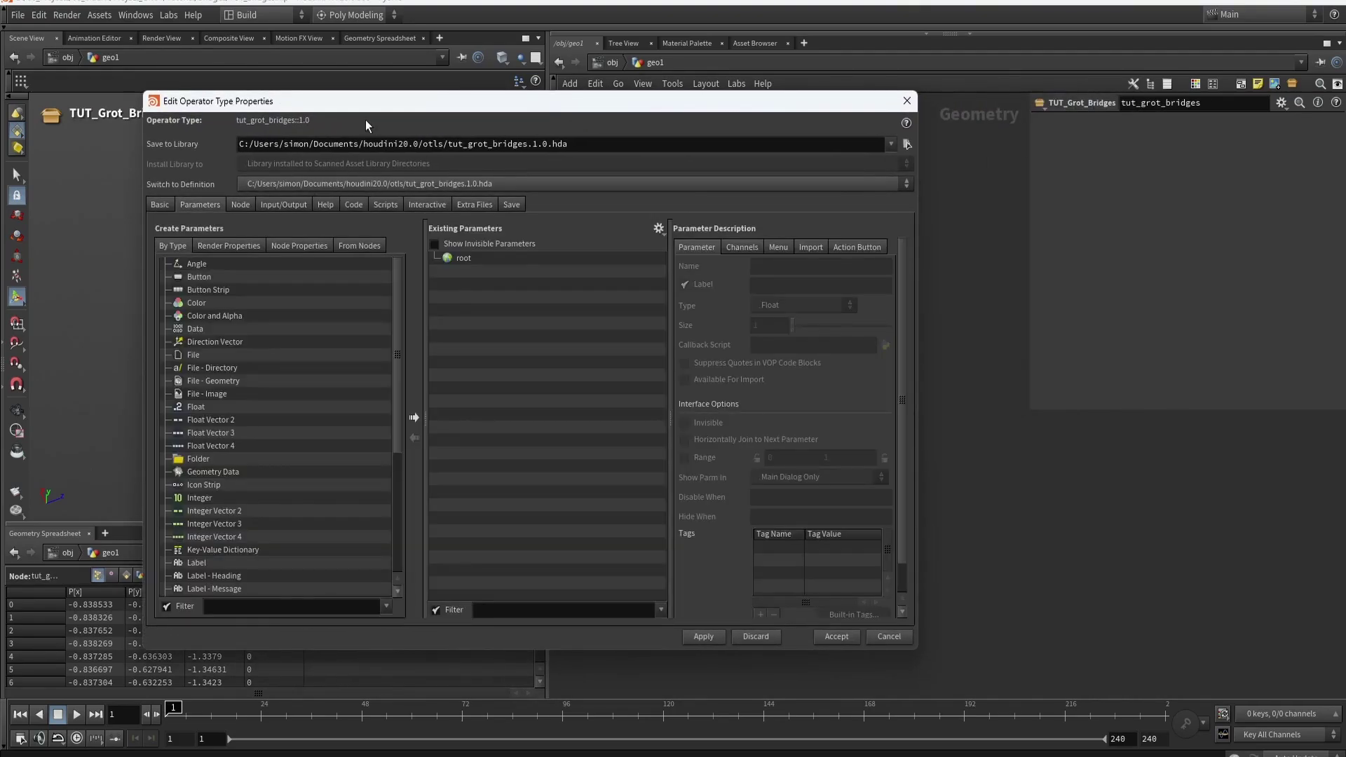
{"action": "left_click_drag", "start_coordinate": [388, 103], "coordinate": [116, 64]}
{"action": "middle_click_drag", "start_coordinate": [825, 303], "coordinate": [835, 452]}
{"action": "scroll", "coordinate": [802, 385], "scroll_direction": "up", "scroll_amount": 3}
{"action": "double_click", "coordinate": [782, 382]}
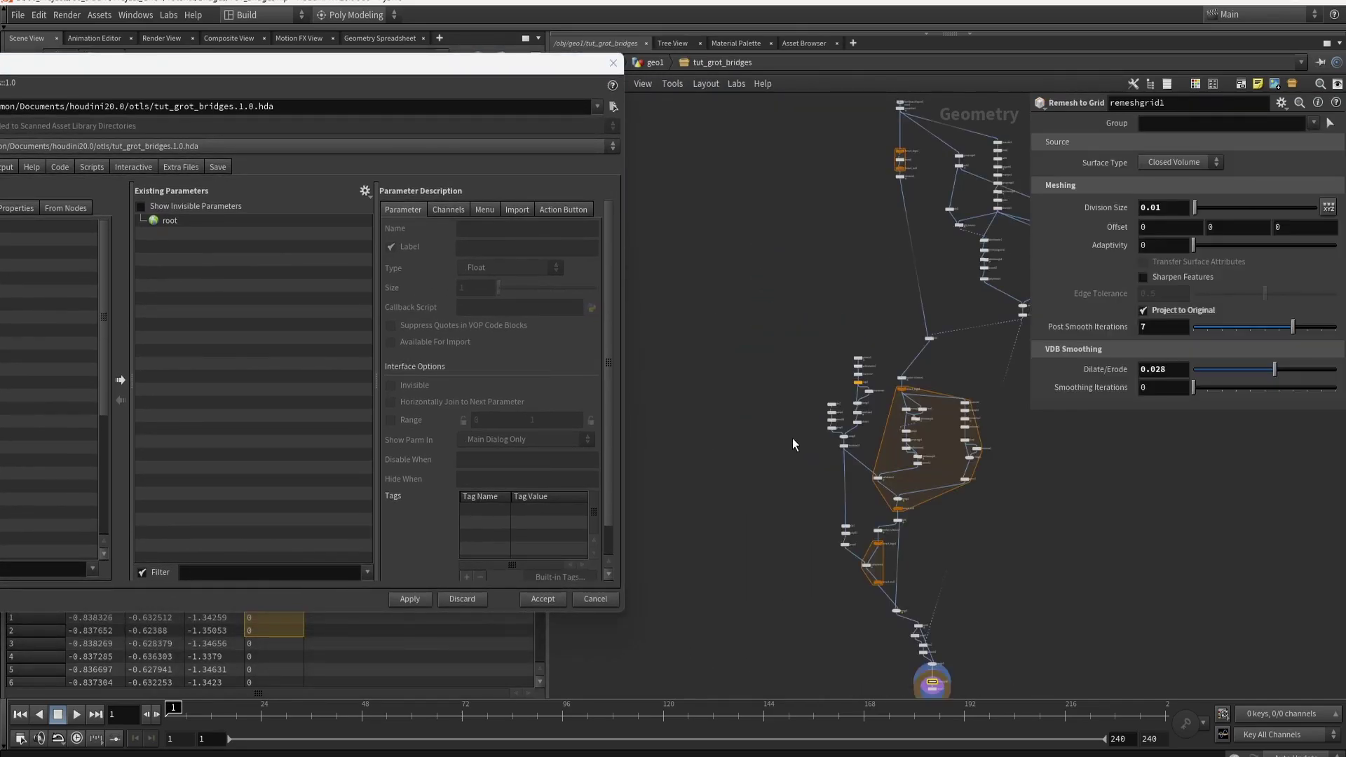
Change the network wires to the rounded style and space out remeshgrid1 and output0 to make room at the end of the chain.
{"action": "key", "text": "shift+s"}
{"action": "middle_click_drag", "start_coordinate": [771, 511], "coordinate": [716, 367]}
{"action": "scroll", "coordinate": [877, 534], "scroll_direction": "up", "scroll_amount": 3}
{"action": "scroll", "coordinate": [878, 534], "scroll_direction": "up", "scroll_amount": 4}
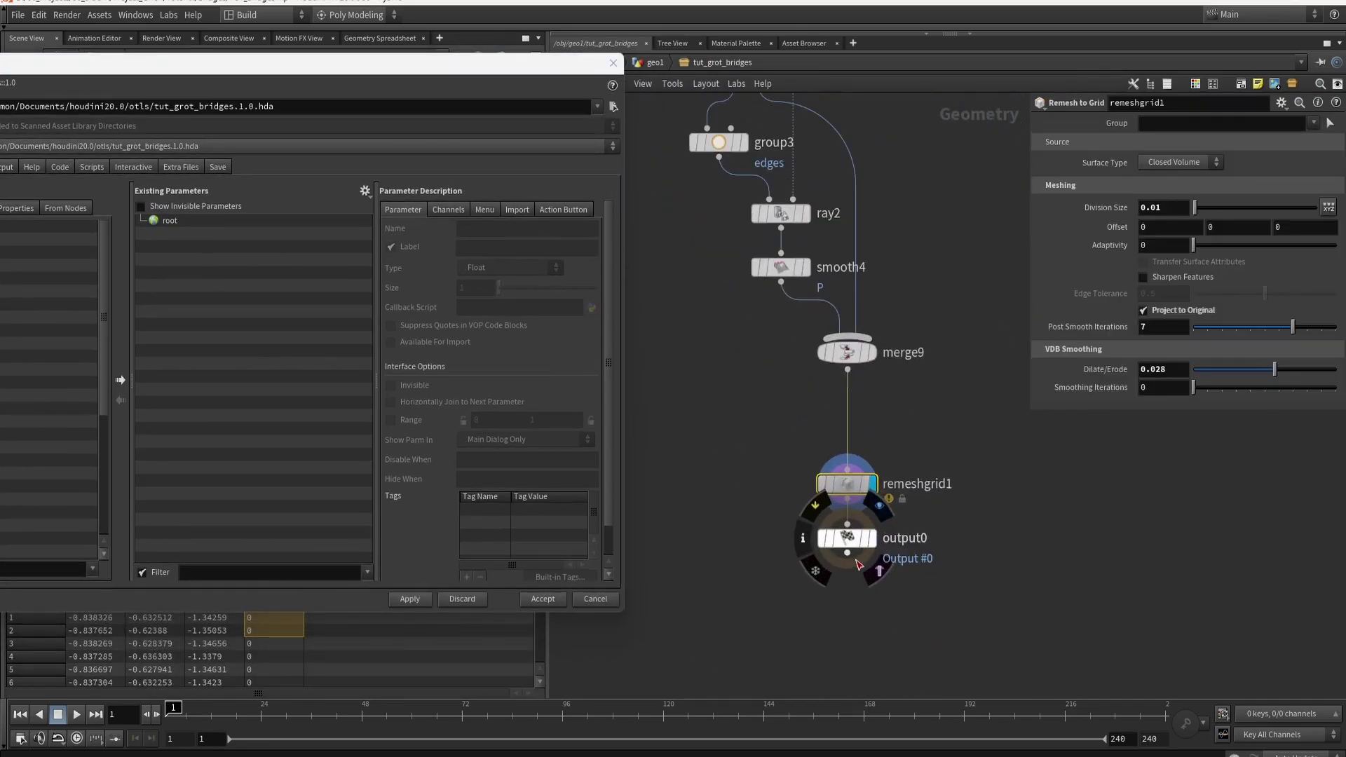
{"action": "left_click_drag", "start_coordinate": [852, 538], "coordinate": [852, 600]}
{"action": "left_click_drag", "start_coordinate": [851, 482], "coordinate": [932, 448]}
{"action": "middle_click_drag", "start_coordinate": [948, 534], "coordinate": [913, 489]}
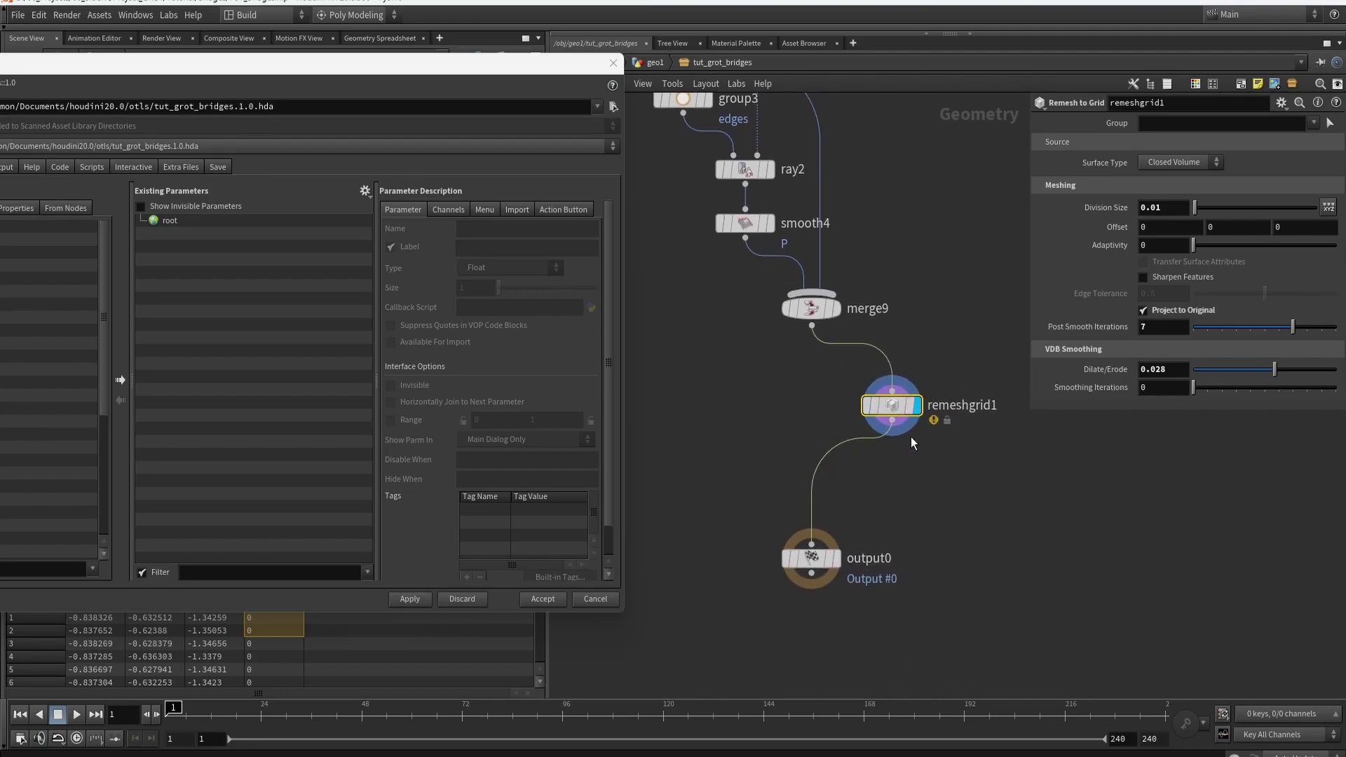
Insert a Switch node between remeshgrid1 and output0 and connect merge9 as its first input.
{"action": "key", "text": "Tab"}
{"action": "type", "text": "sw"}
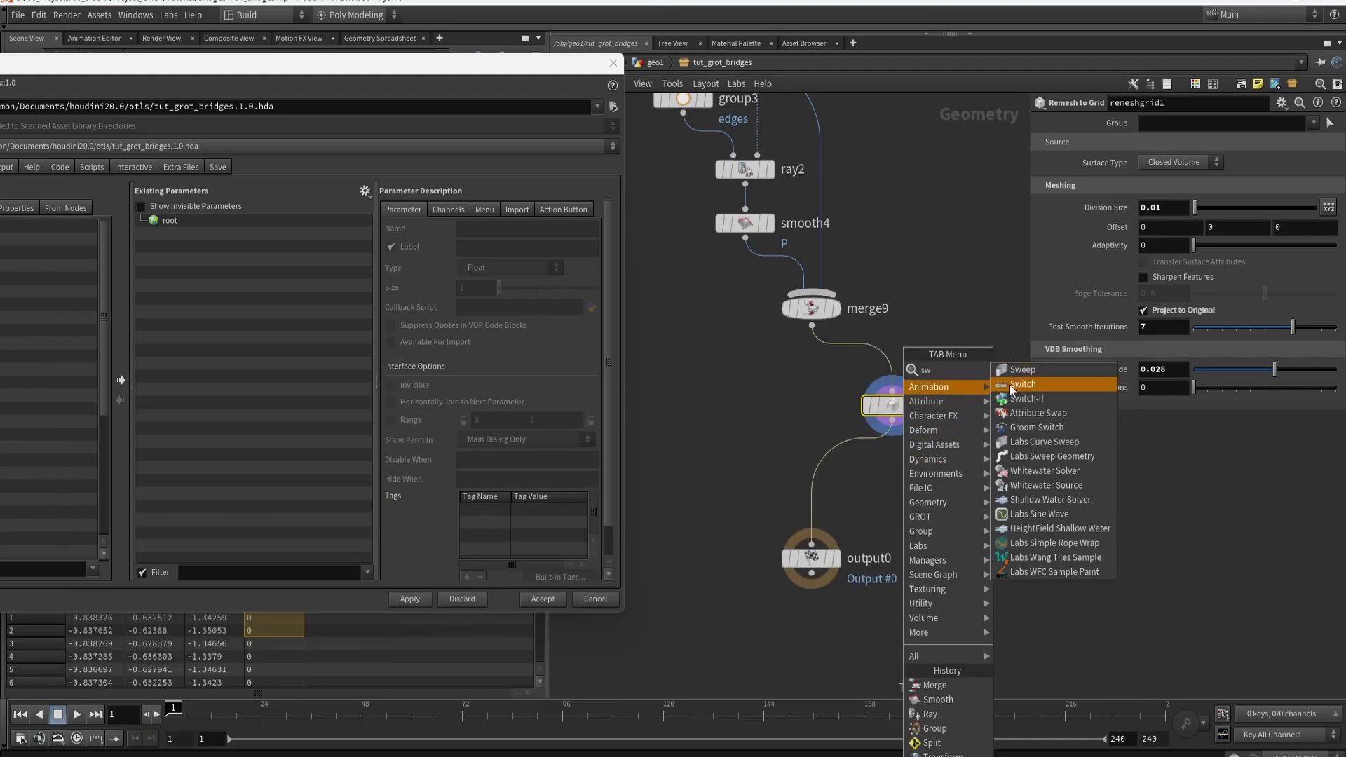
{"action": "left_click", "coordinate": [1012, 386]}
{"action": "left_click", "coordinate": [796, 480]}
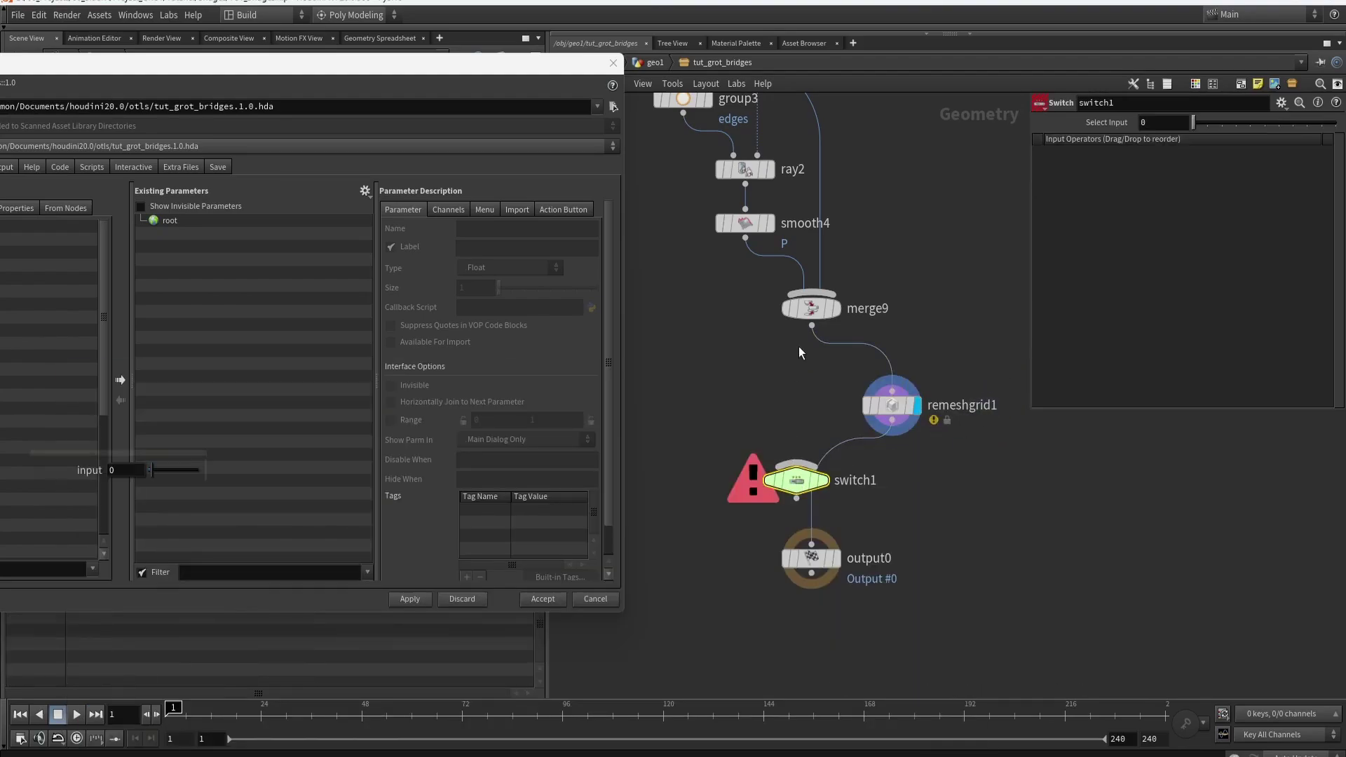
{"action": "left_click_drag", "start_coordinate": [811, 326], "coordinate": [814, 498]}
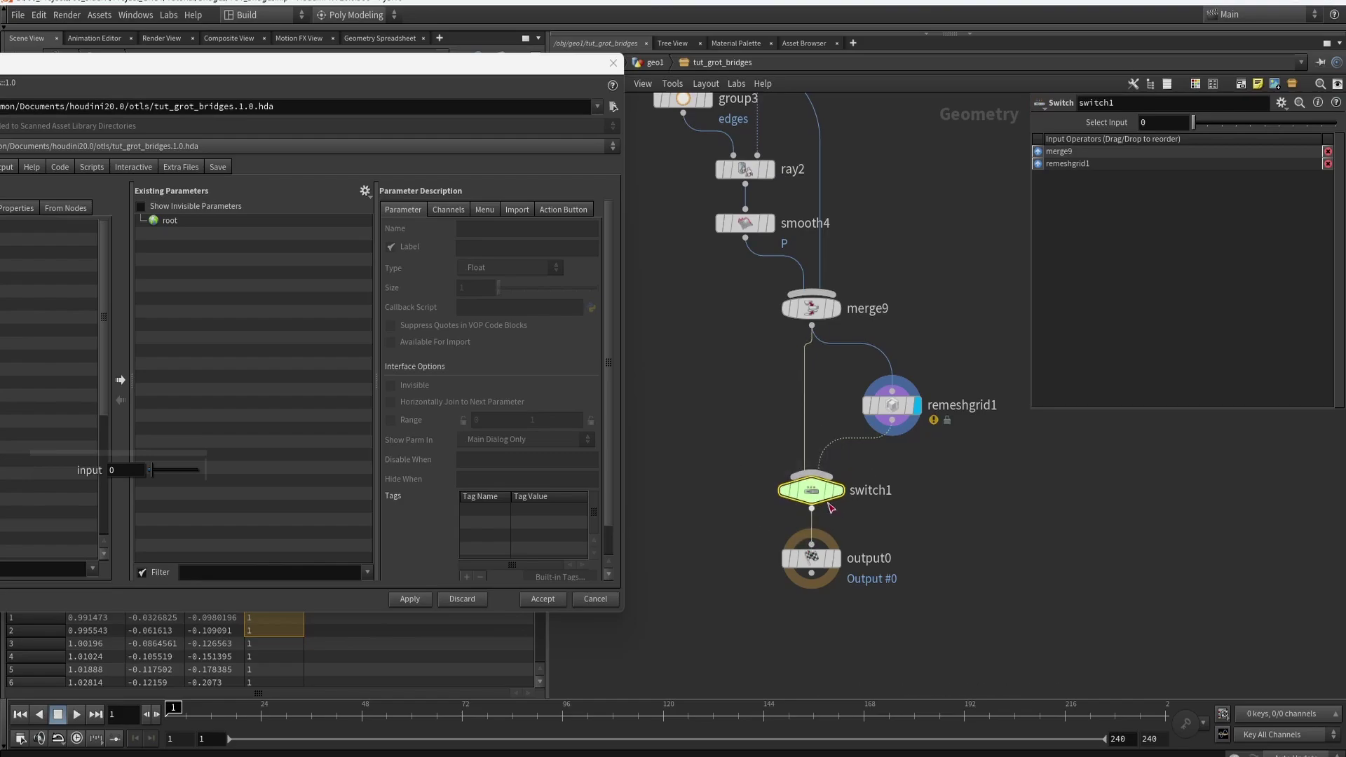
Promote the switch's Select Input to the asset as a Toggle parameter labelled "detail mode" and accept the properties.
{"action": "left_click_drag", "start_coordinate": [1114, 124], "coordinate": [272, 242]}
{"action": "type", "text": "detail"}
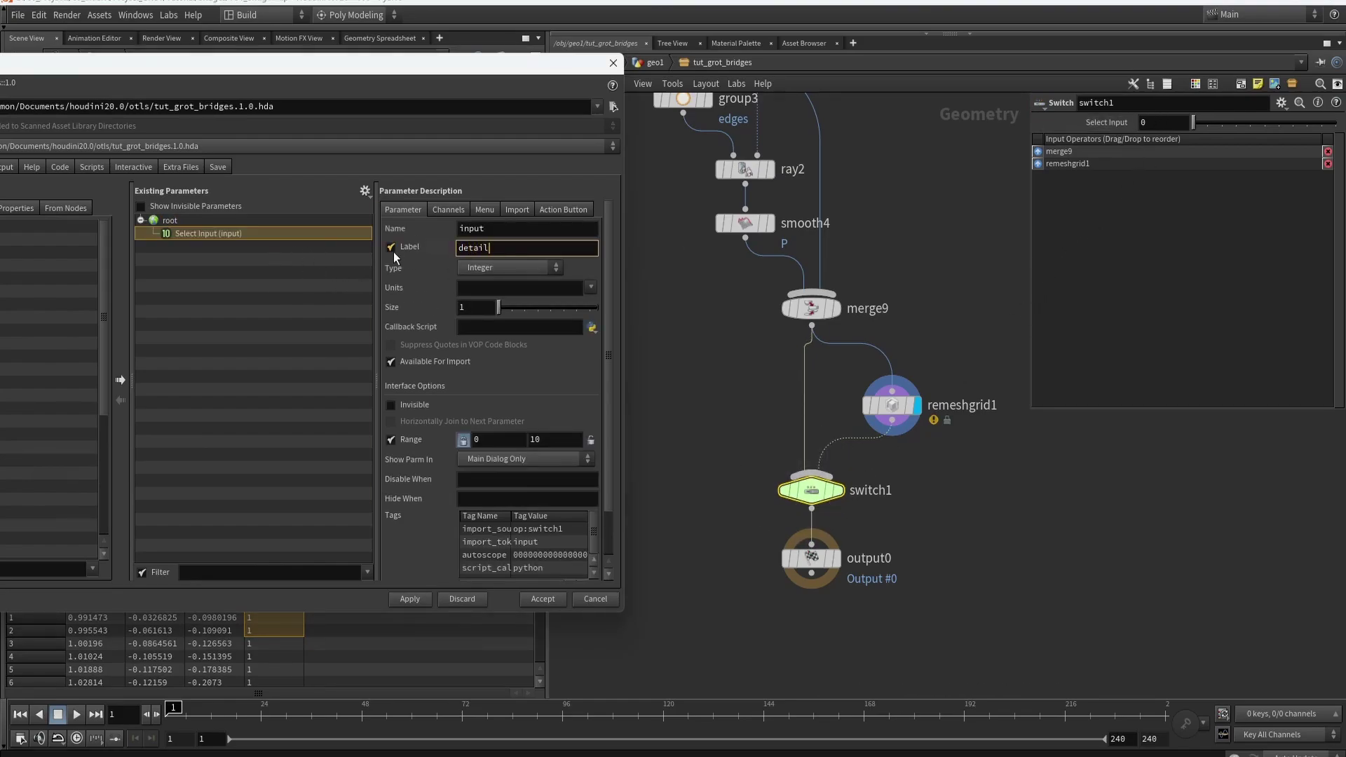
{"action": "key", "text": "Return"}
{"action": "left_click", "coordinate": [503, 250]}
{"action": "type", "text": "mode"}
{"action": "key", "text": "Return"}
{"action": "left_click", "coordinate": [504, 267]}
{"action": "left_click", "coordinate": [498, 713]}
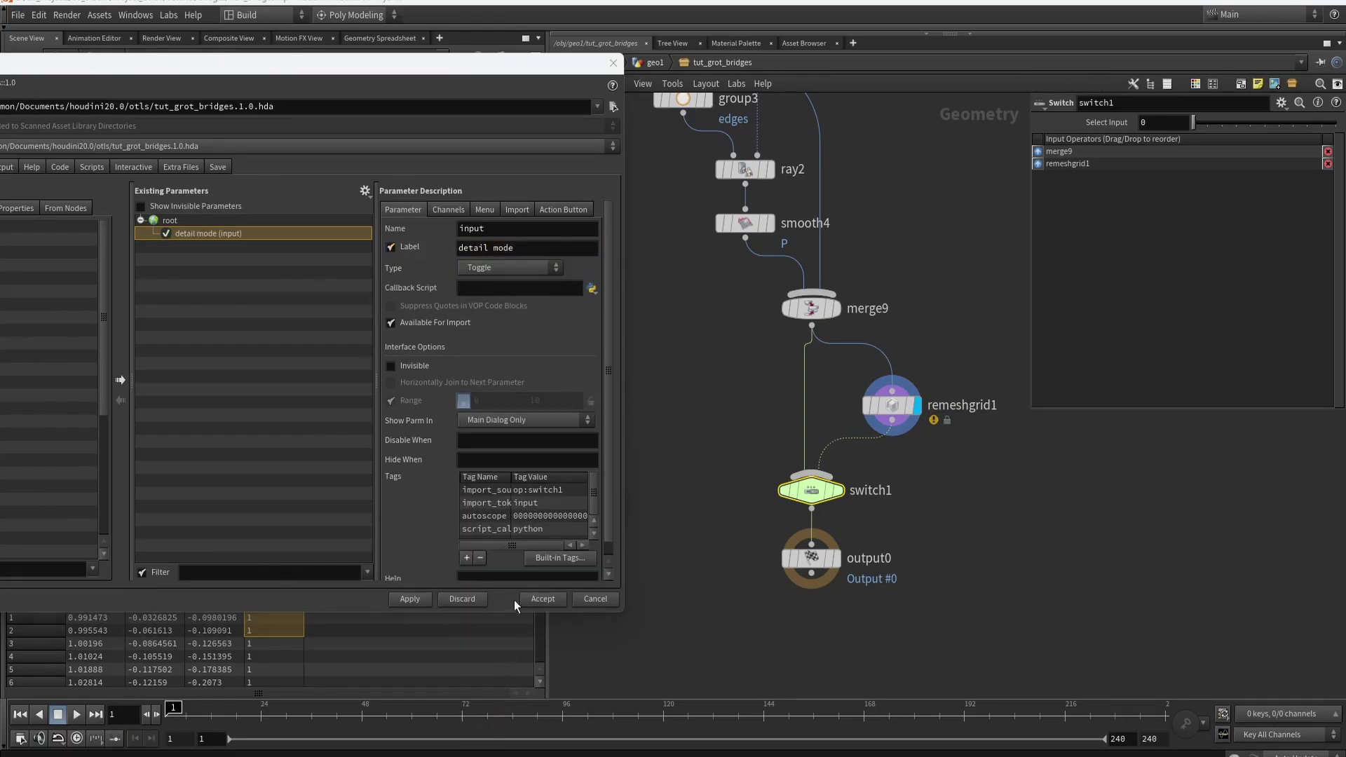
{"action": "left_click", "coordinate": [542, 599]}
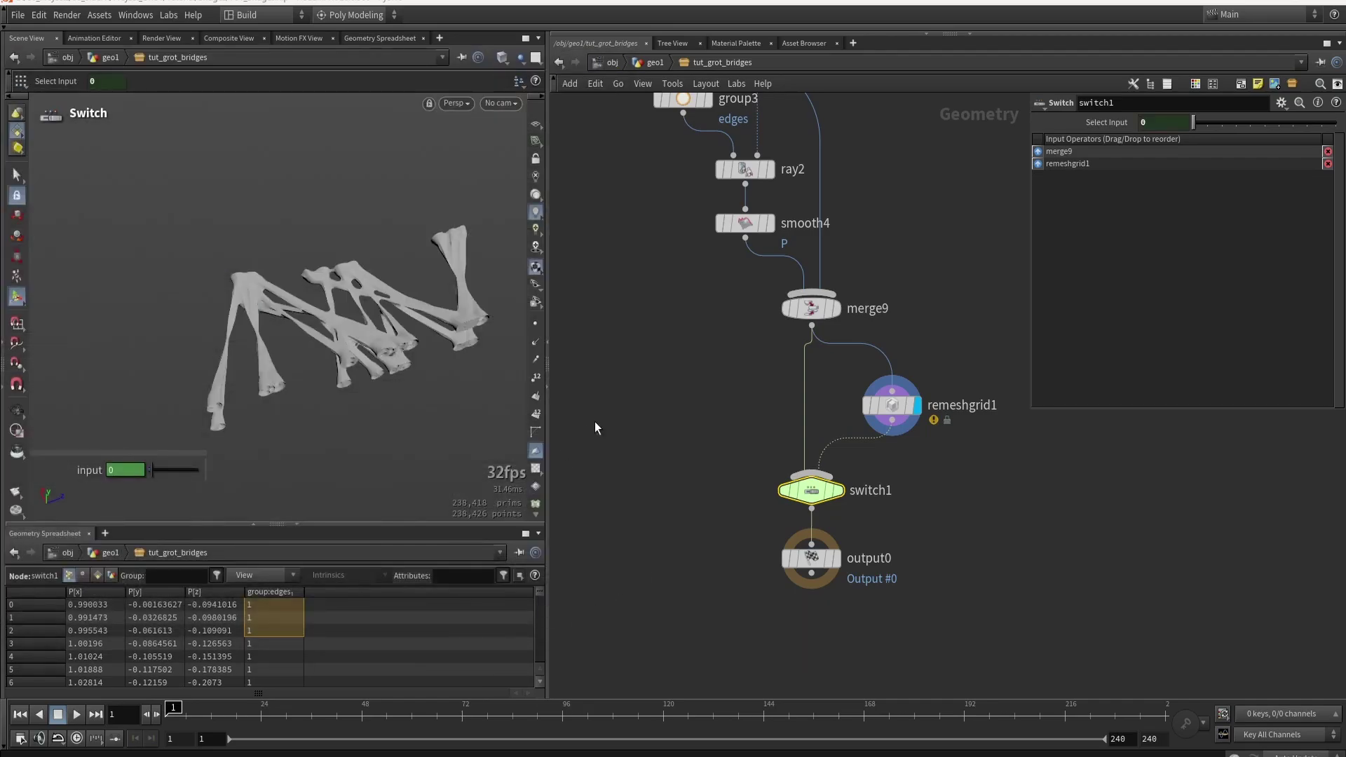
Promote the Offset of the mountain1 Attribute Noise node to the asset's parameters.
{"action": "scroll", "coordinate": [733, 386], "scroll_direction": "down", "scroll_amount": 10}
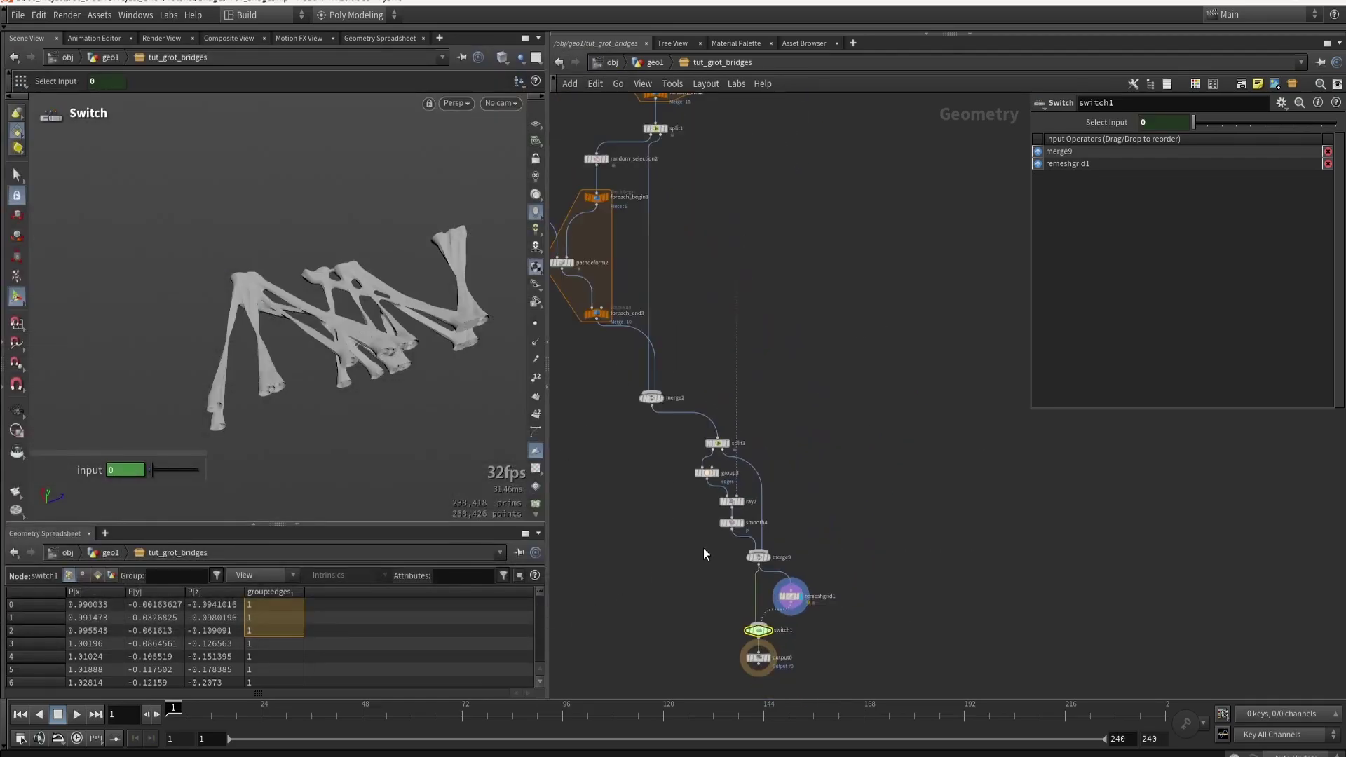
{"action": "middle_click_drag", "start_coordinate": [754, 398], "coordinate": [765, 542]}
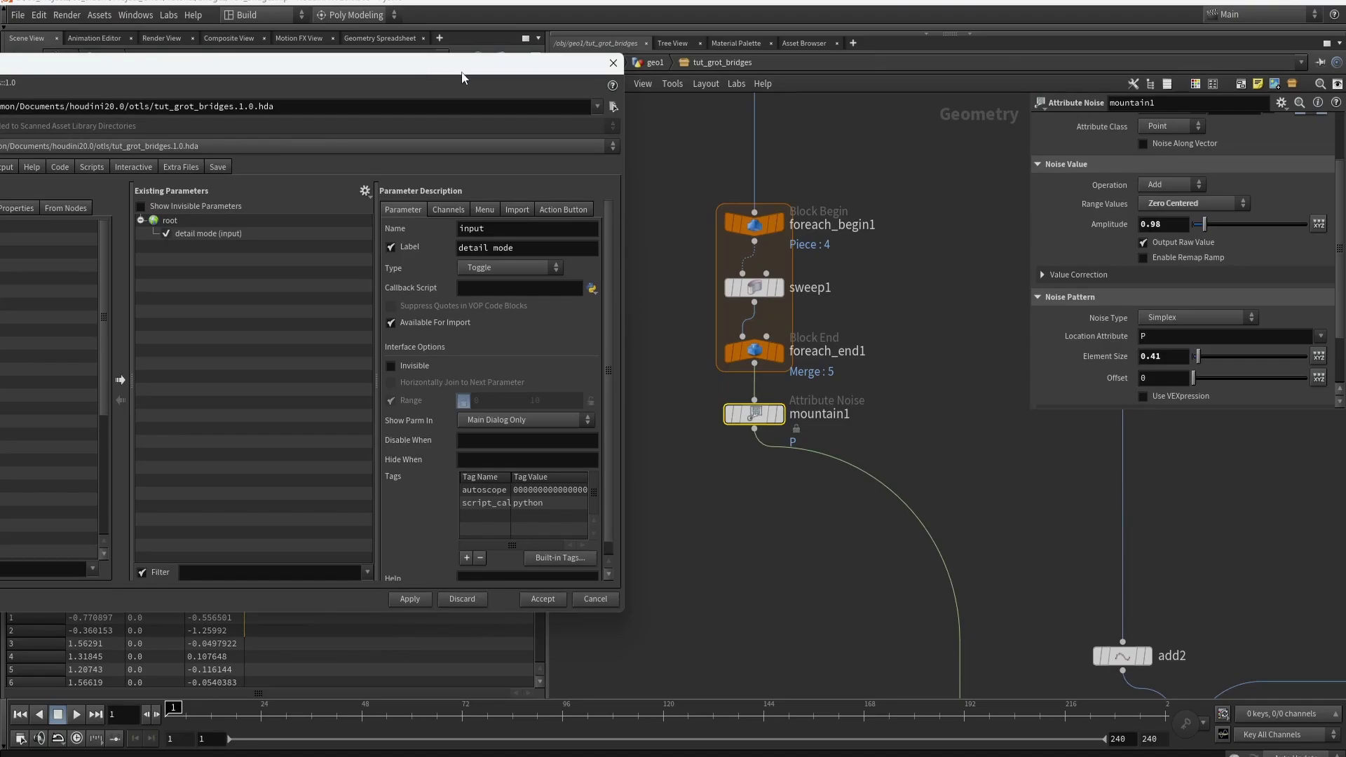
{"action": "left_click_drag", "start_coordinate": [461, 77], "coordinate": [407, 76]}
{"action": "left_click_drag", "start_coordinate": [765, 524], "coordinate": [684, 387]}
{"action": "left_click_drag", "start_coordinate": [1118, 378], "coordinate": [157, 310]}
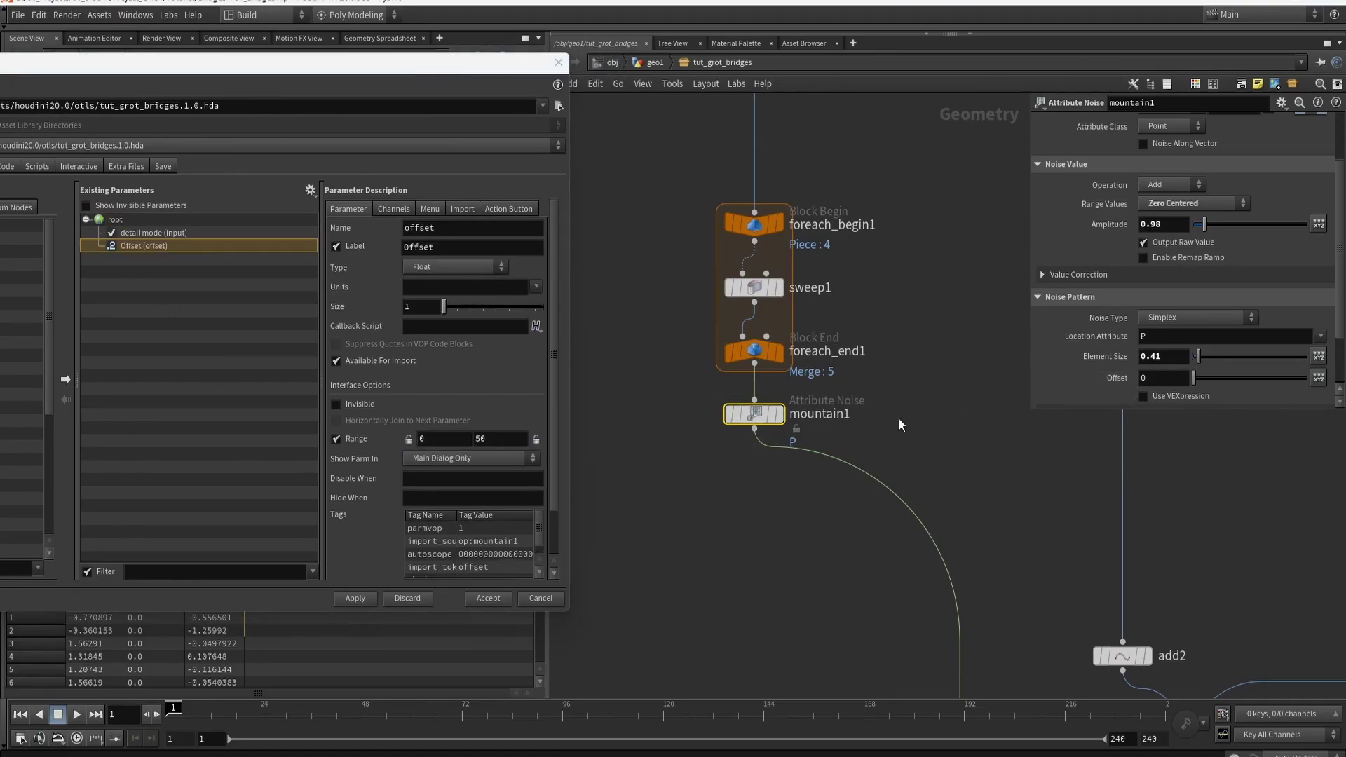
Promote the Ratio of random_selection1 to the asset's parameters and label it "delete bridges".
{"action": "middle_click_drag", "start_coordinate": [819, 581], "coordinate": [816, 489]}
{"action": "scroll", "coordinate": [811, 508], "scroll_direction": "down", "scroll_amount": 4}
{"action": "middle_click_drag", "start_coordinate": [808, 550], "coordinate": [768, 289]}
{"action": "scroll", "coordinate": [775, 434], "scroll_direction": "up", "scroll_amount": 5}
{"action": "left_click_drag", "start_coordinate": [889, 295], "coordinate": [733, 405]}
{"action": "left_click_drag", "start_coordinate": [1119, 161], "coordinate": [223, 298]}
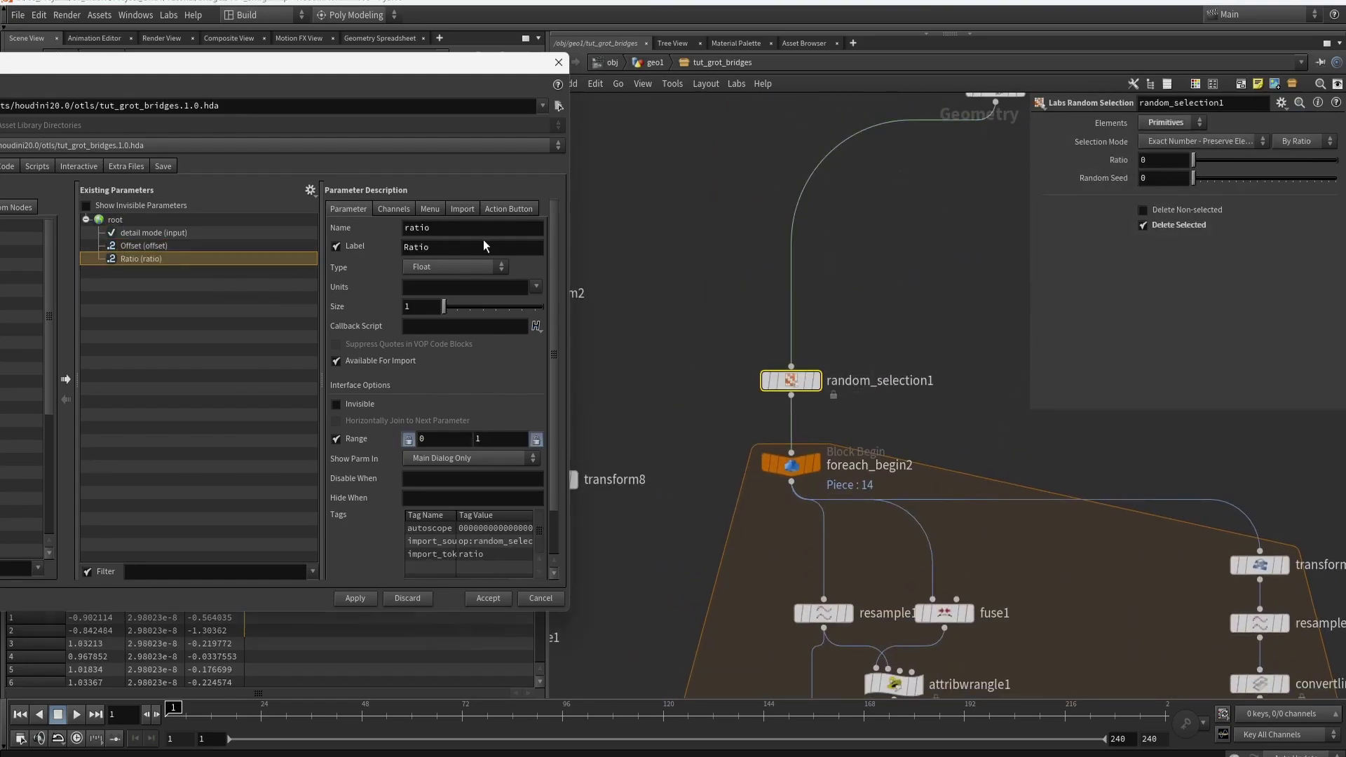
{"action": "double_click", "coordinate": [410, 245]}
{"action": "type", "text": "delete bridges"}
{"action": "key", "text": "Return"}
Promote the Ratio of random_selection2 to the asset, label it "Delete secondary bridges", and accept the type properties.
{"action": "scroll", "coordinate": [780, 275], "scroll_direction": "down", "scroll_amount": 7}
{"action": "scroll", "coordinate": [805, 396], "scroll_direction": "up", "scroll_amount": 7}
{"action": "left_click", "coordinate": [763, 300]}
{"action": "left_click_drag", "start_coordinate": [1118, 159], "coordinate": [172, 294]}
{"action": "type", "text": "De"}
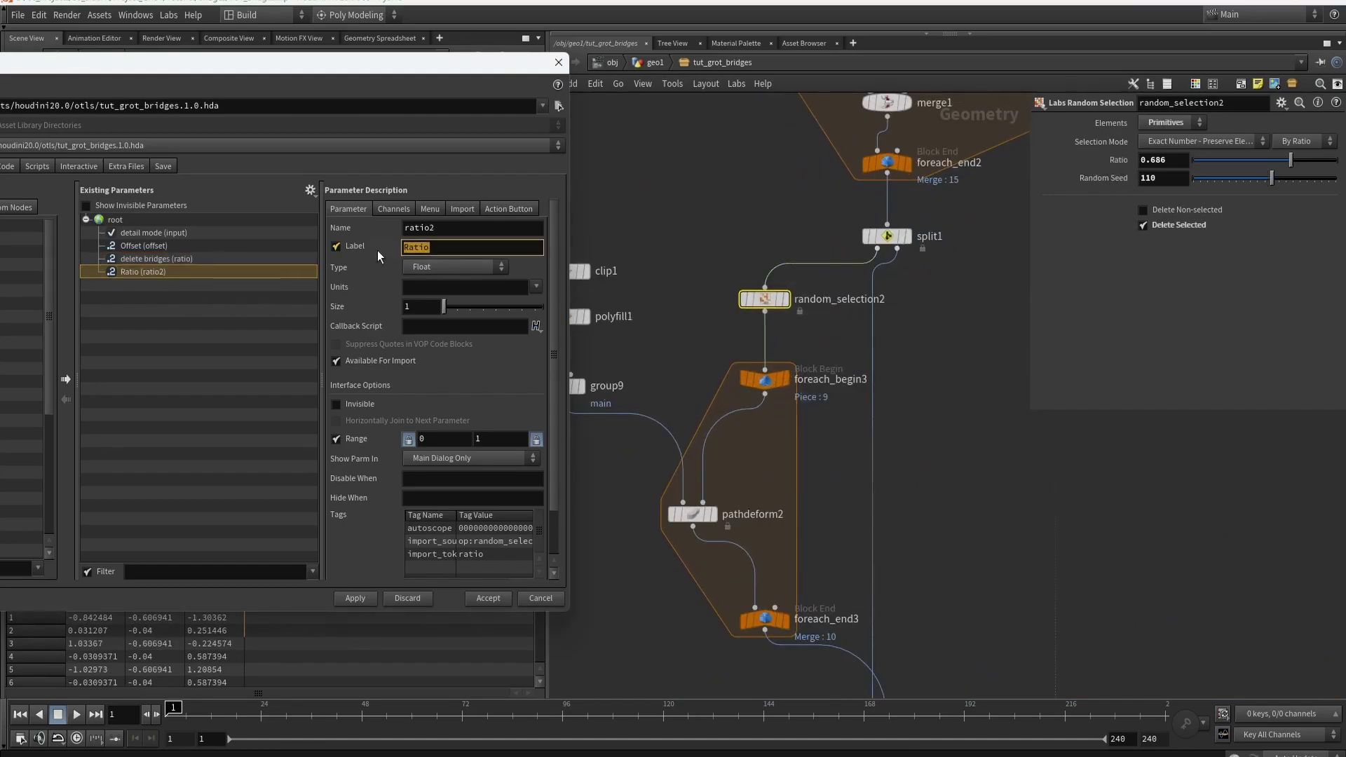
{"action": "type", "text": "lete secondary bridges"}
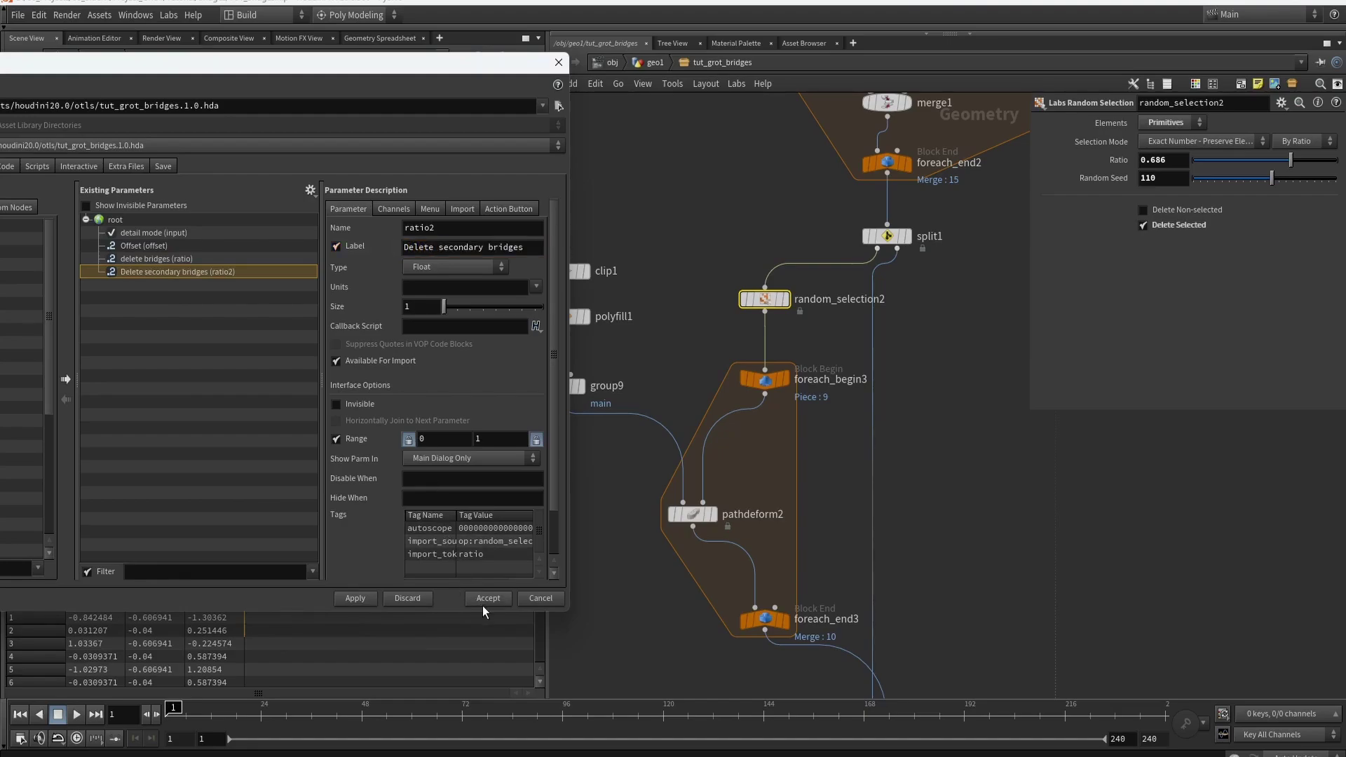
{"action": "left_click", "coordinate": [485, 601]}
Examine the softtransform1 node inside the bridge loop and its transform settings as a candidate for asset controls.
{"action": "scroll", "coordinate": [806, 501], "scroll_direction": "down", "scroll_amount": 4}
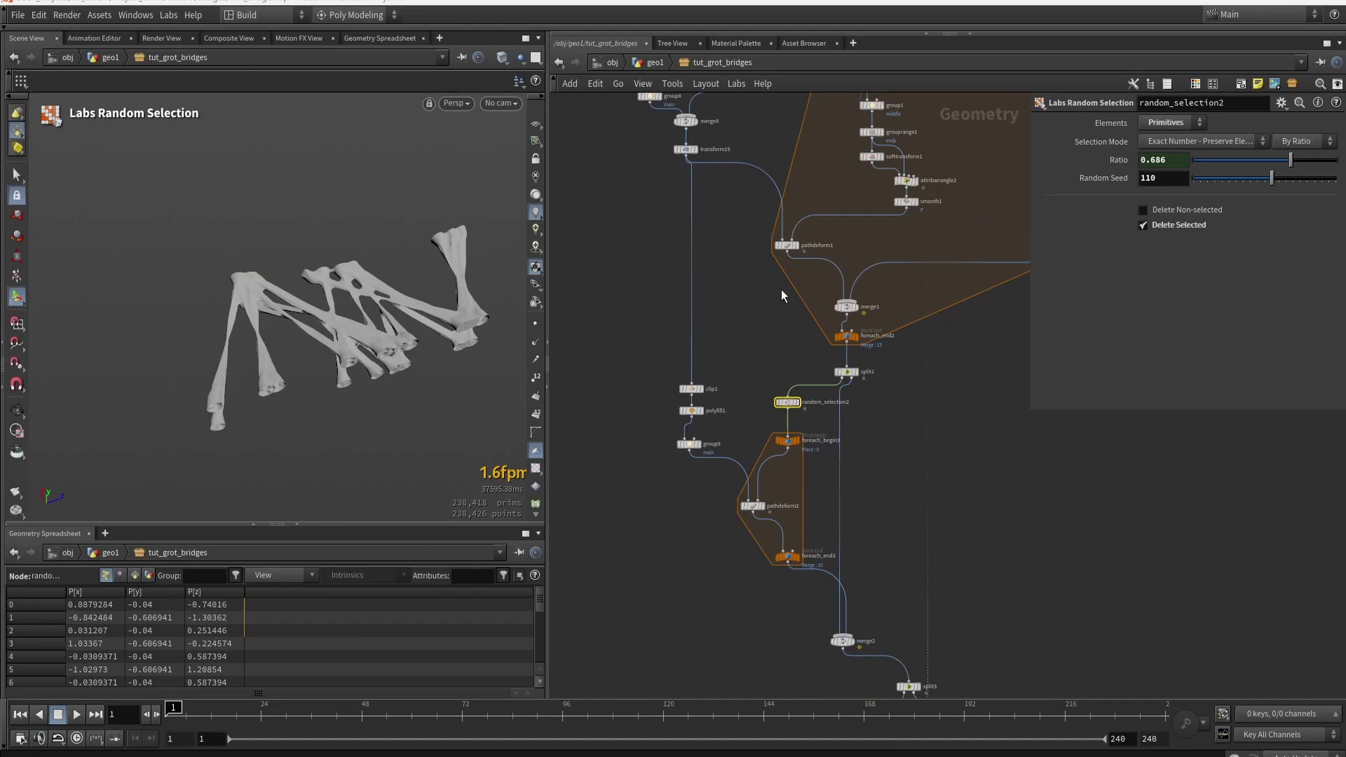
{"action": "middle_click_drag", "start_coordinate": [871, 137], "coordinate": [847, 292]}
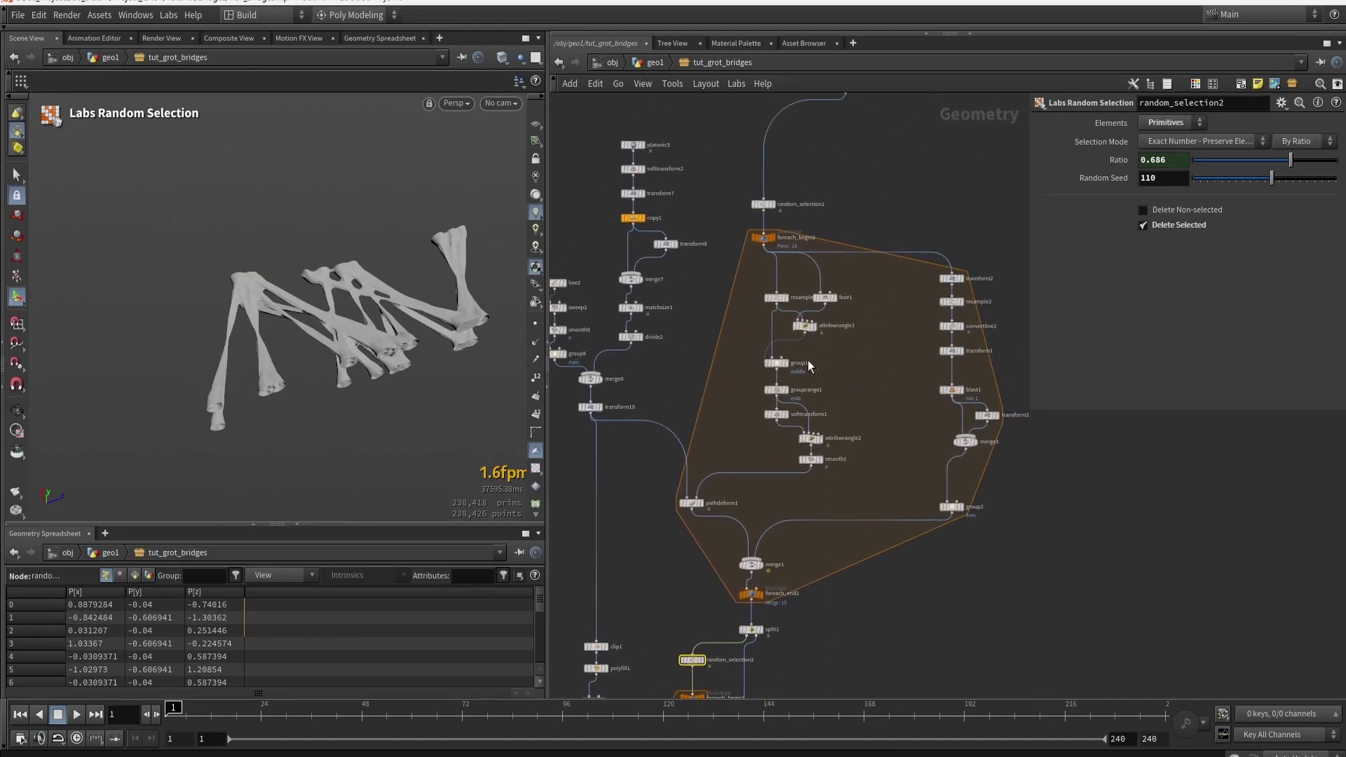
{"action": "scroll", "coordinate": [892, 229], "scroll_direction": "up", "scroll_amount": 5}
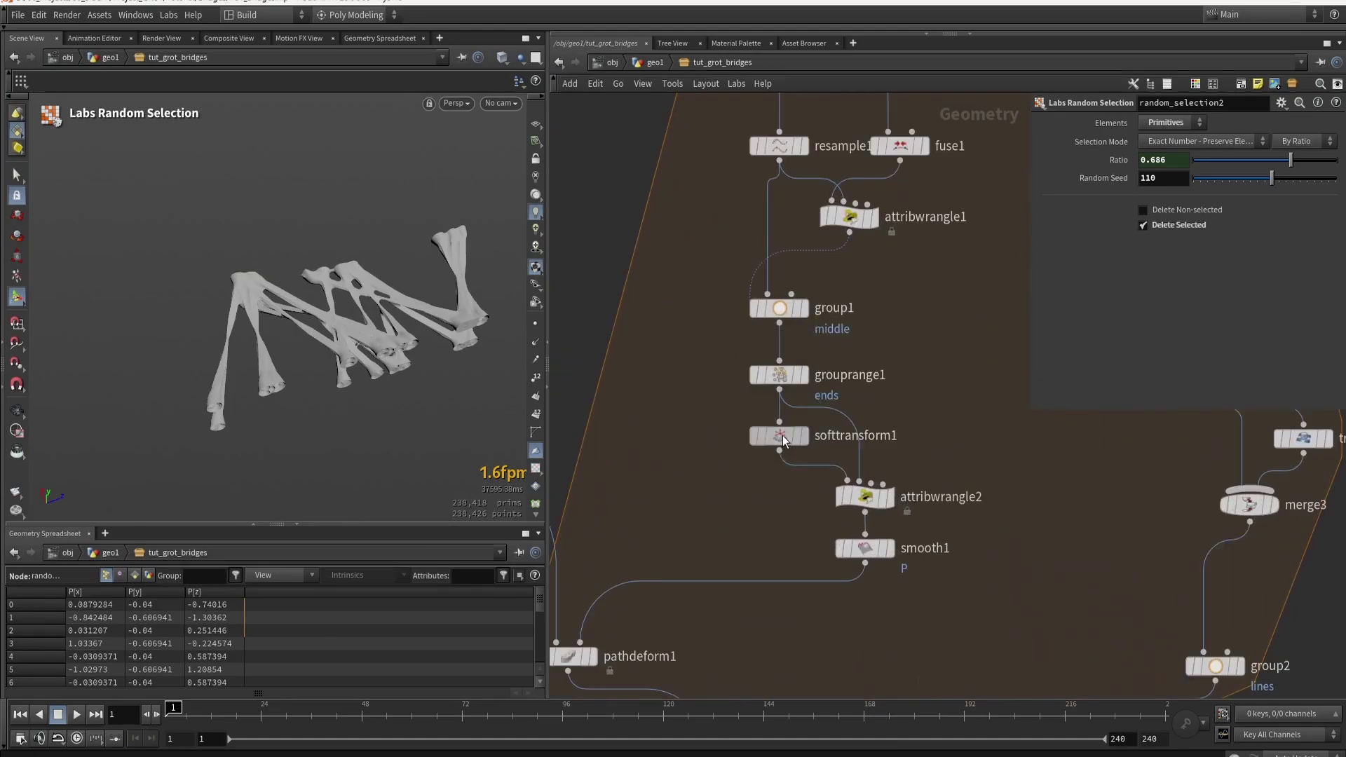
{"action": "left_click", "coordinate": [760, 431]}
{"action": "key", "text": "Escape"}
{"action": "left_click_drag", "start_coordinate": [372, 328], "coordinate": [287, 277]}
{"action": "key", "text": "Return"}
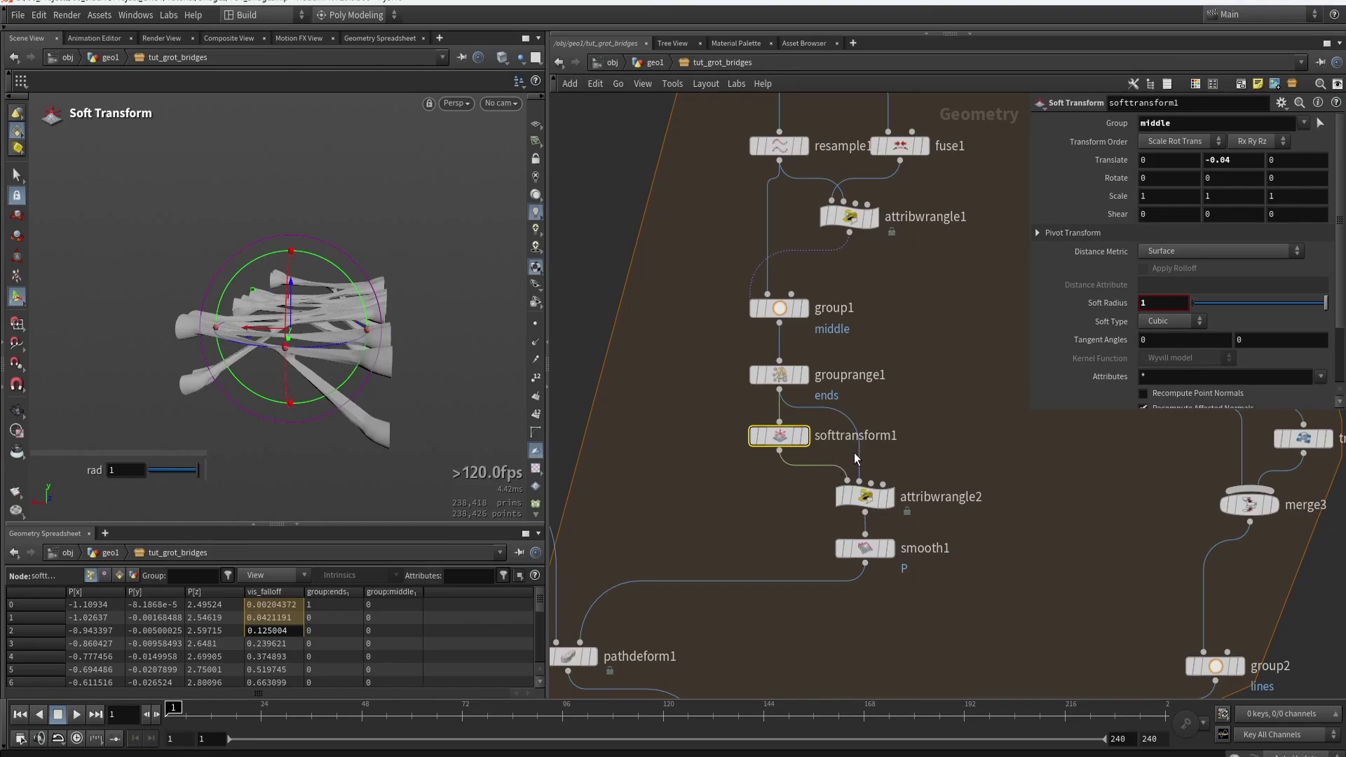
{"action": "scroll", "coordinate": [872, 393], "scroll_direction": "down", "scroll_amount": 3}
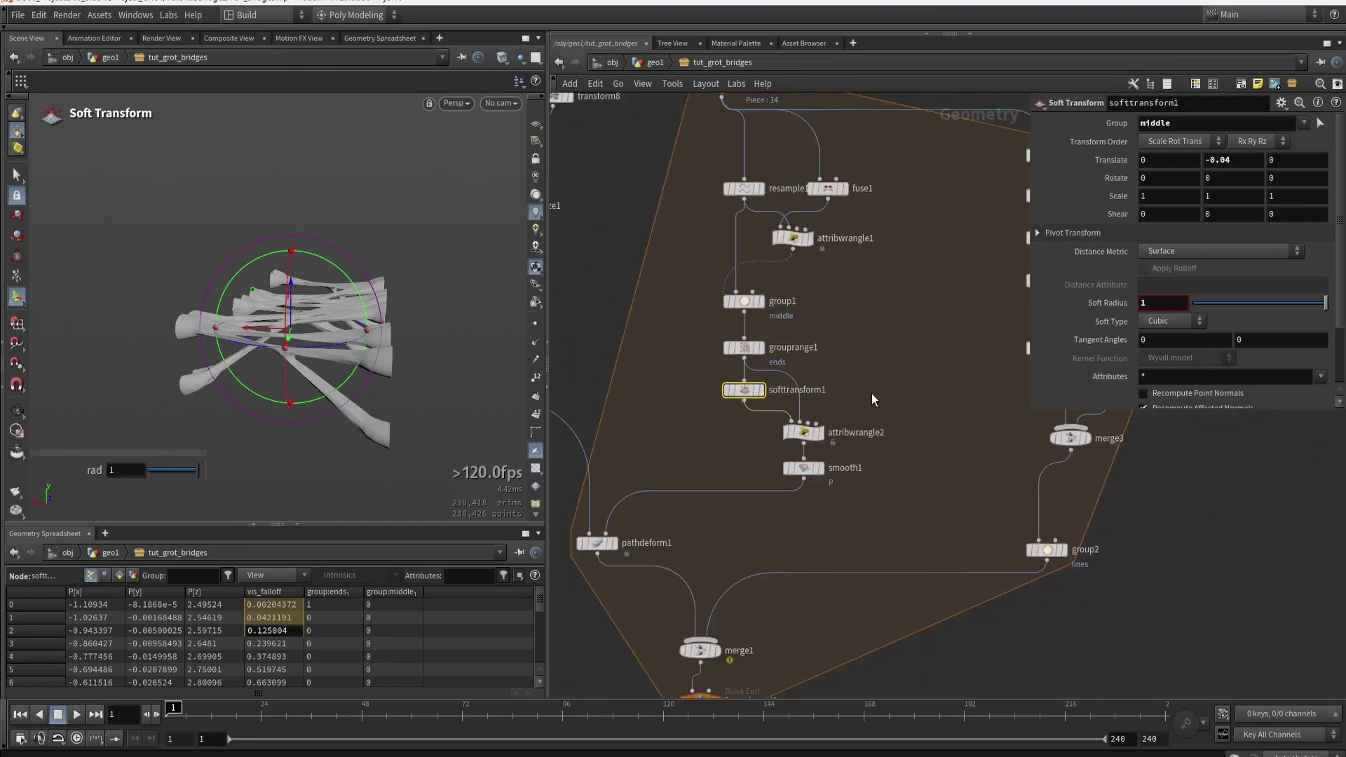
Return to the geo1 level and inspect the bridge geometry produced by the tut_grot_bridges asset.
{"action": "left_click", "coordinate": [653, 62]}
{"action": "left_click_drag", "start_coordinate": [421, 265], "coordinate": [372, 283], "text": "alt"}
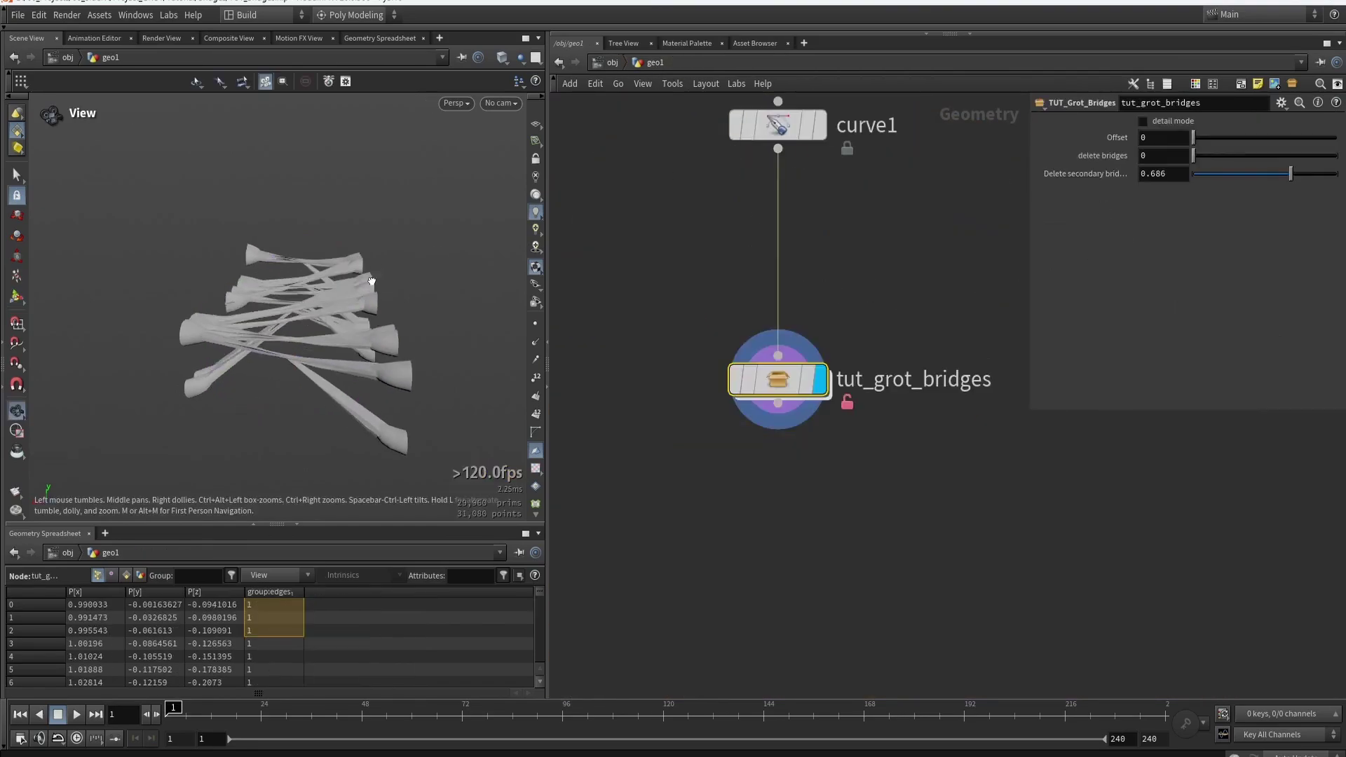
{"action": "right_click_drag", "start_coordinate": [372, 283], "coordinate": [288, 273], "text": "alt"}
{"action": "left_click_drag", "start_coordinate": [288, 273], "coordinate": [284, 297], "text": "alt"}
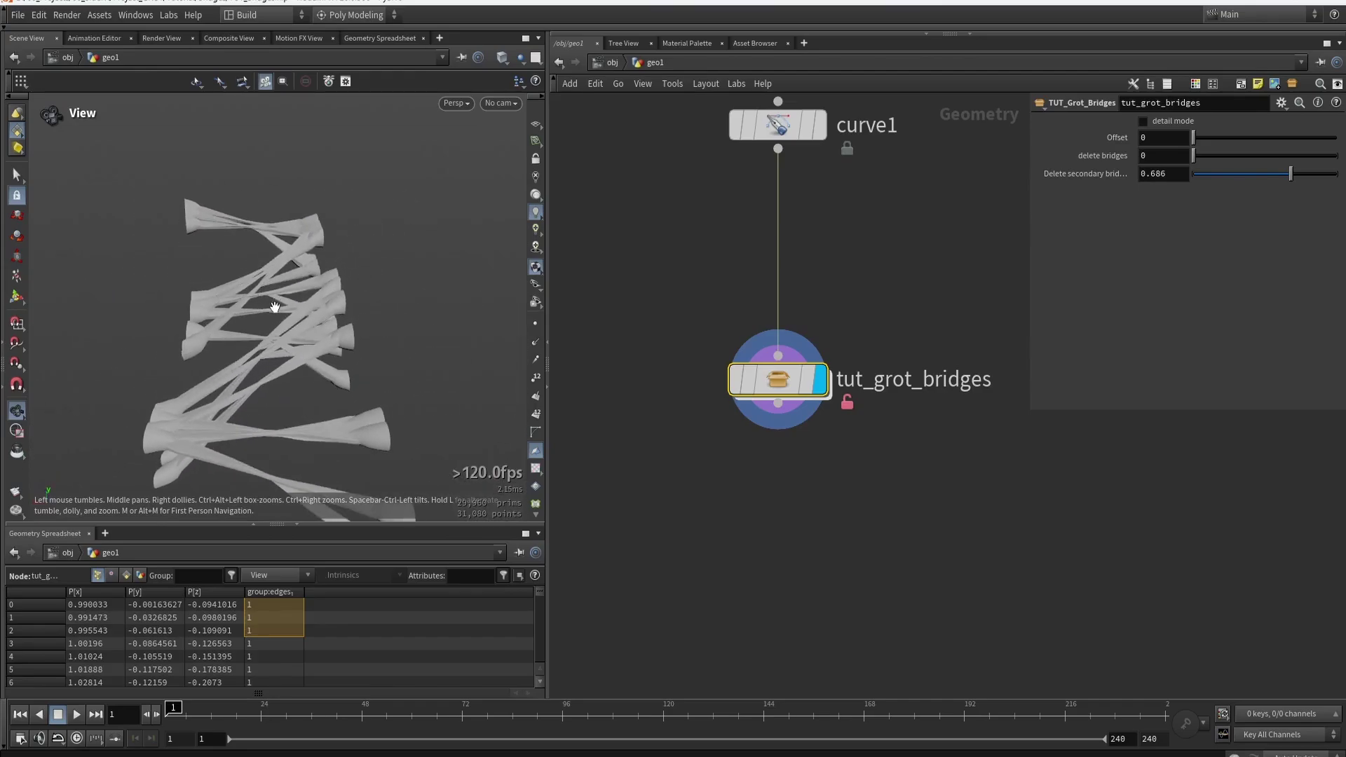
Test the asset's controls by setting Offset to 43.1, delete bridges to 0.276 and Delete secondary bridges to 0.852.
{"action": "middle_click_drag", "start_coordinate": [276, 307], "coordinate": [277, 258], "text": "alt"}
{"action": "right_click_drag", "start_coordinate": [276, 258], "coordinate": [259, 231], "text": "alt"}
{"action": "left_click_drag", "start_coordinate": [1209, 139], "coordinate": [1315, 137]}
{"action": "left_click_drag", "start_coordinate": [291, 294], "coordinate": [265, 303]}
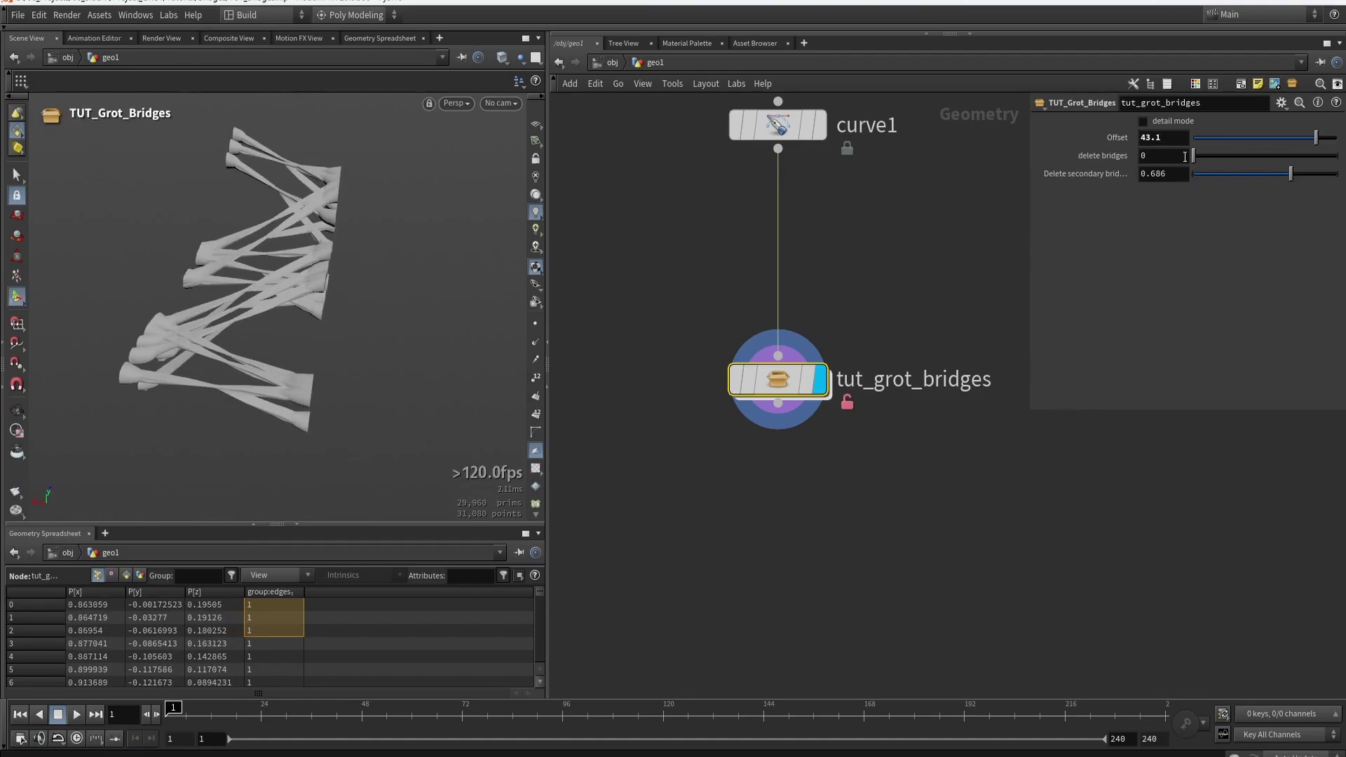
{"action": "left_click_drag", "start_coordinate": [1189, 156], "coordinate": [1232, 158]}
{"action": "left_click_drag", "start_coordinate": [422, 292], "coordinate": [296, 242]}
{"action": "left_click_drag", "start_coordinate": [1259, 174], "coordinate": [1314, 180]}
{"action": "left_click_drag", "start_coordinate": [351, 256], "coordinate": [316, 289], "text": "alt"}
{"action": "middle_click_drag", "start_coordinate": [316, 289], "coordinate": [319, 356], "text": "alt"}
{"action": "left_click_drag", "start_coordinate": [318, 356], "coordinate": [337, 308], "text": "alt"}
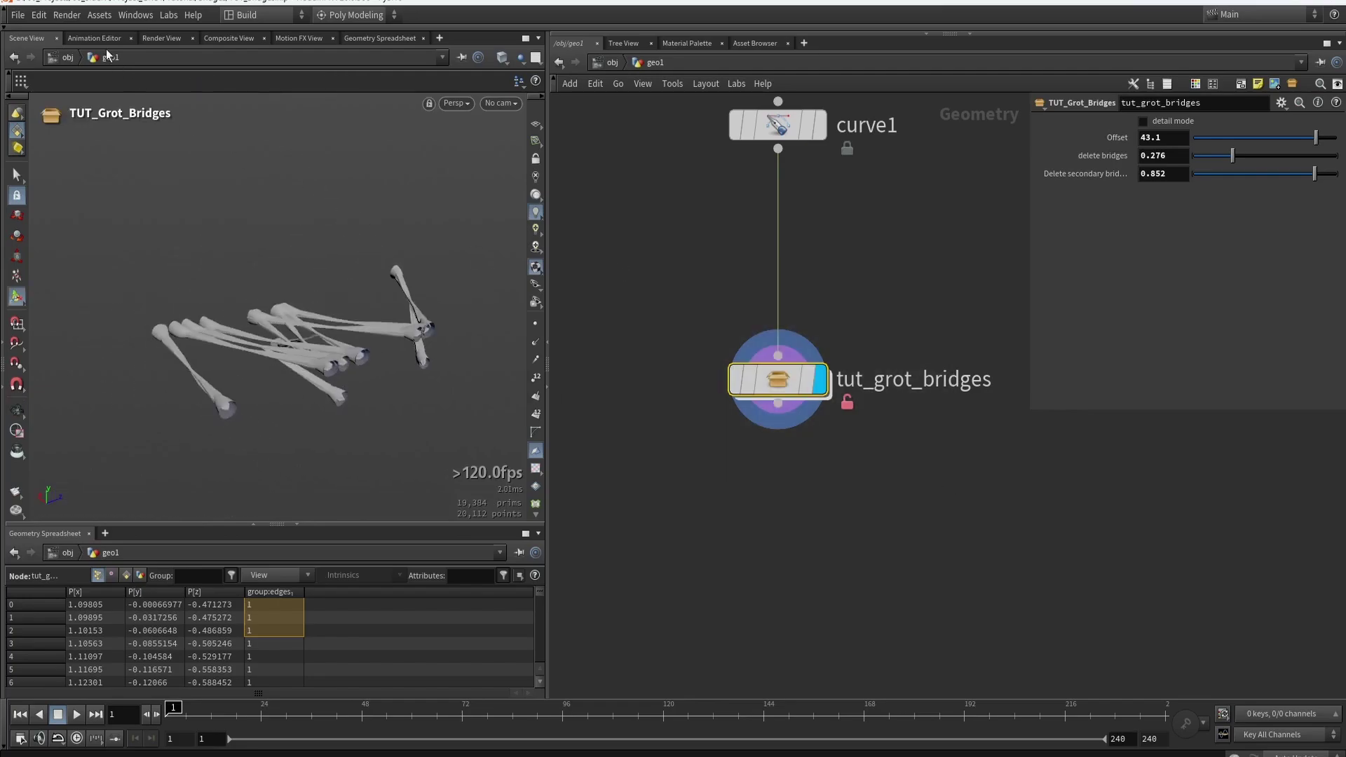
Switch to Unreal Engine and import tut_grot_bridges.1.0.hda from the otls folder into the Tutorial_Bridges content folder.
{"action": "left_click", "coordinate": [99, 15]}
{"action": "left_click", "coordinate": [175, 98]}
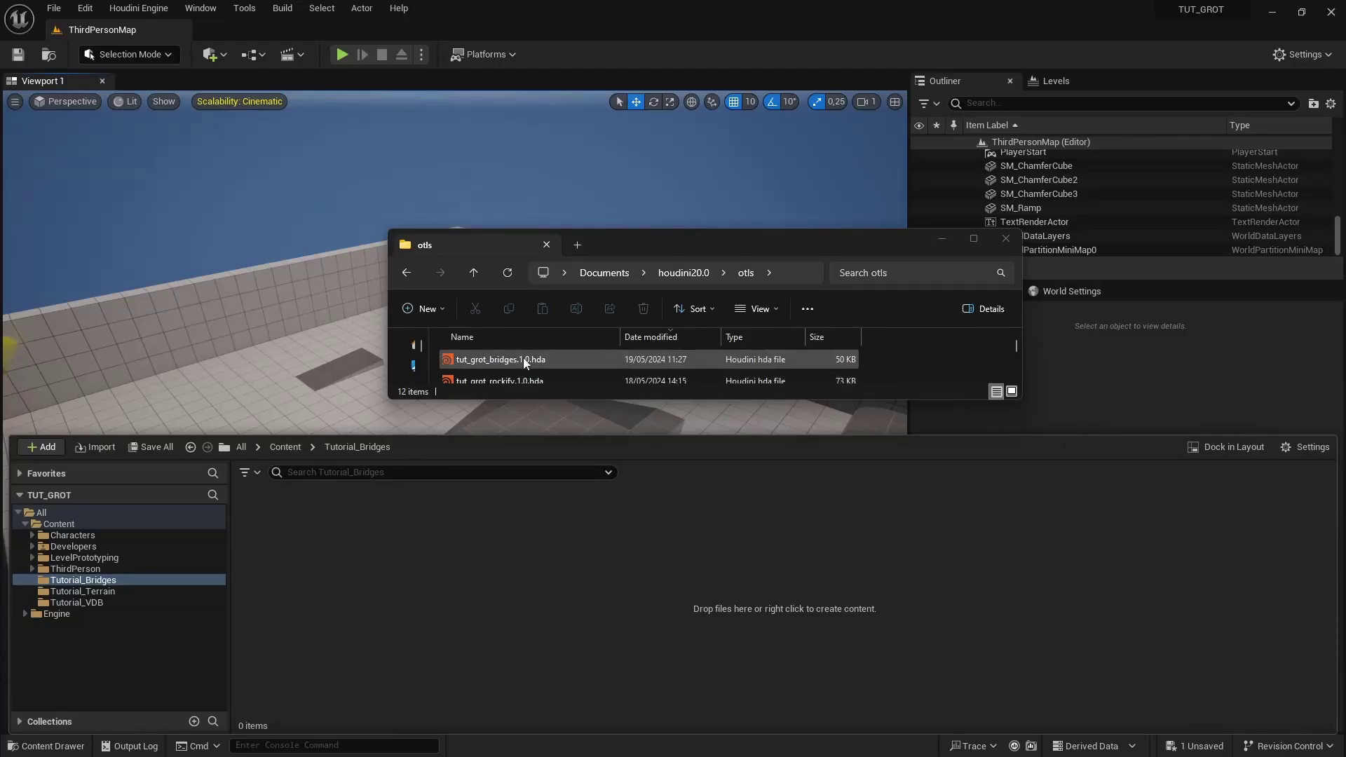
{"action": "left_click_drag", "start_coordinate": [523, 356], "coordinate": [435, 578]}
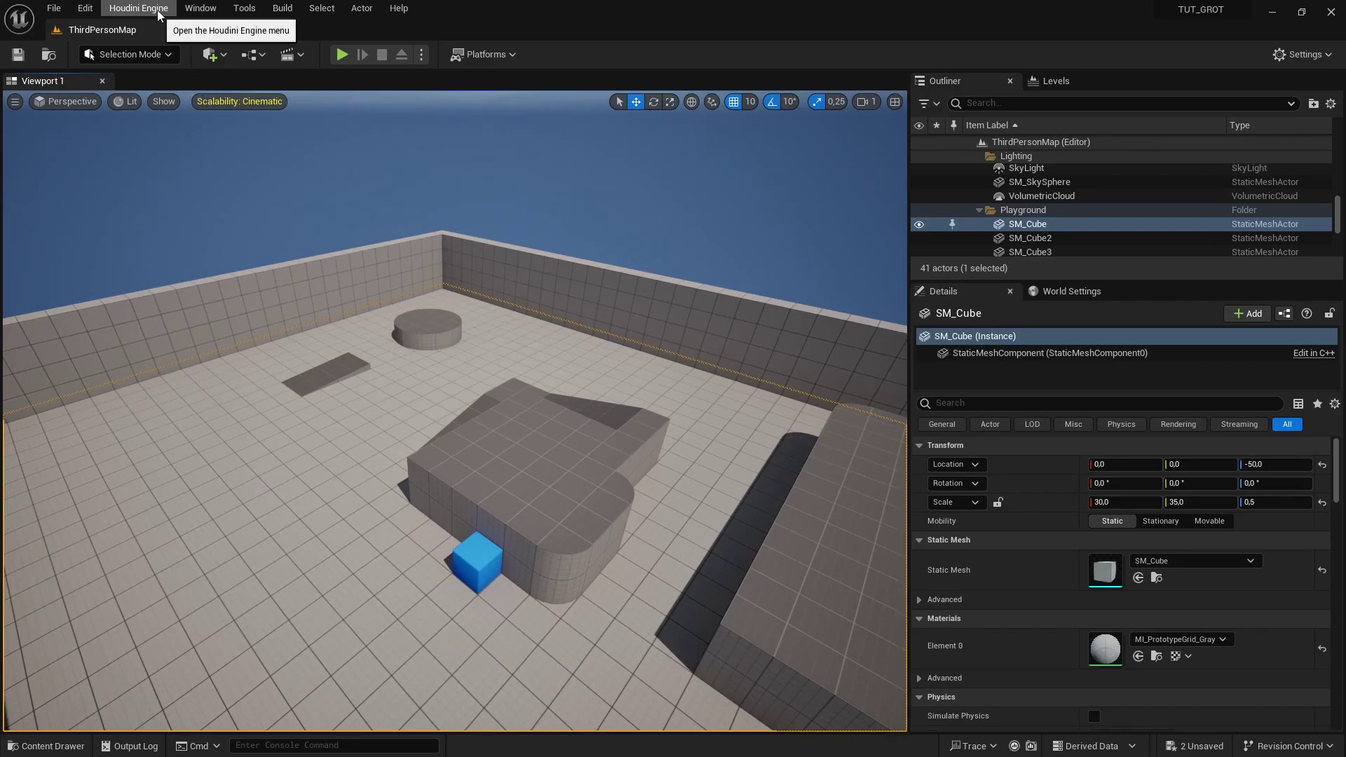
Place the imported tut_grot_bridges asset in the level on top of the grey platform.
{"action": "left_click", "coordinate": [138, 8]}
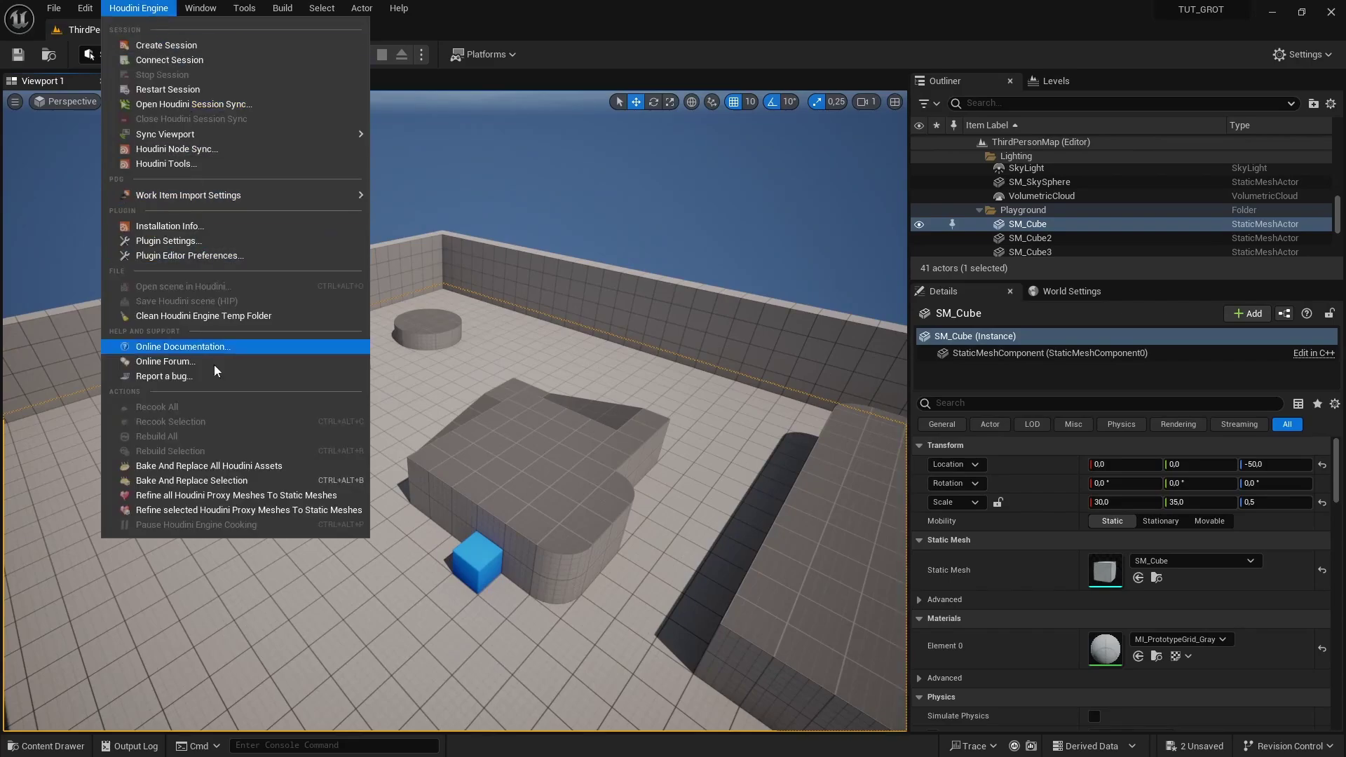
{"action": "right_click_drag", "start_coordinate": [693, 439], "coordinate": [677, 404]}
{"action": "key", "text": "w"}
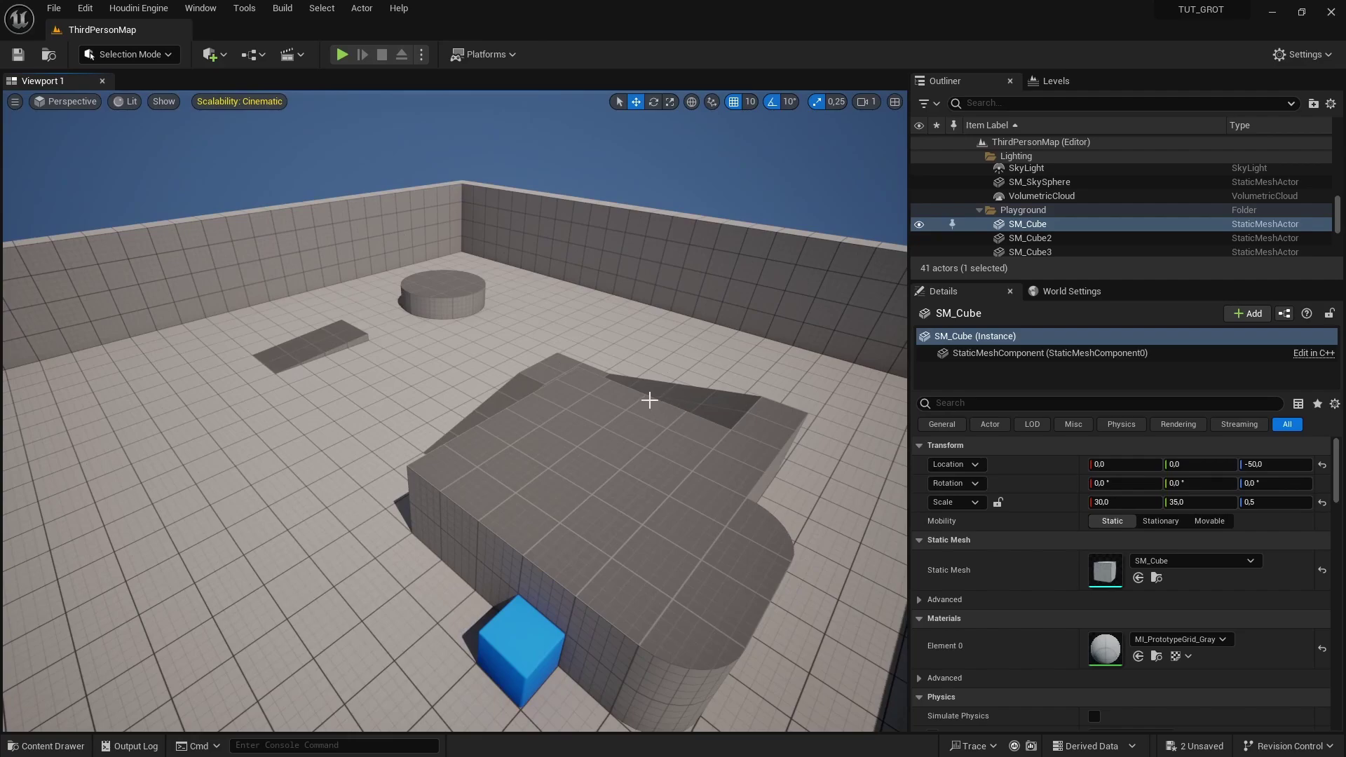
{"action": "right_click_drag", "start_coordinate": [646, 414], "coordinate": [656, 425]}
{"action": "key", "text": "s"}
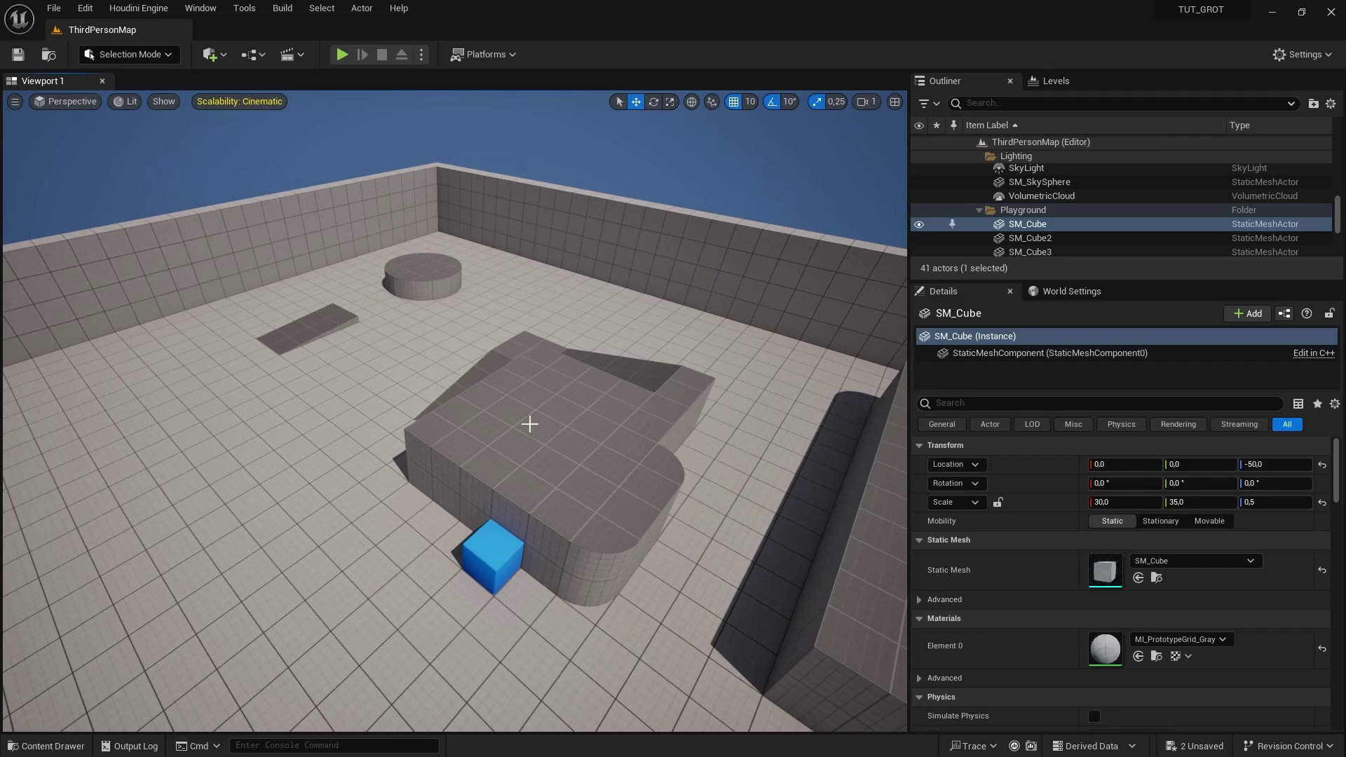
{"action": "key", "text": "ctrl+space"}
{"action": "left_click_drag", "start_coordinate": [264, 507], "coordinate": [542, 394]}
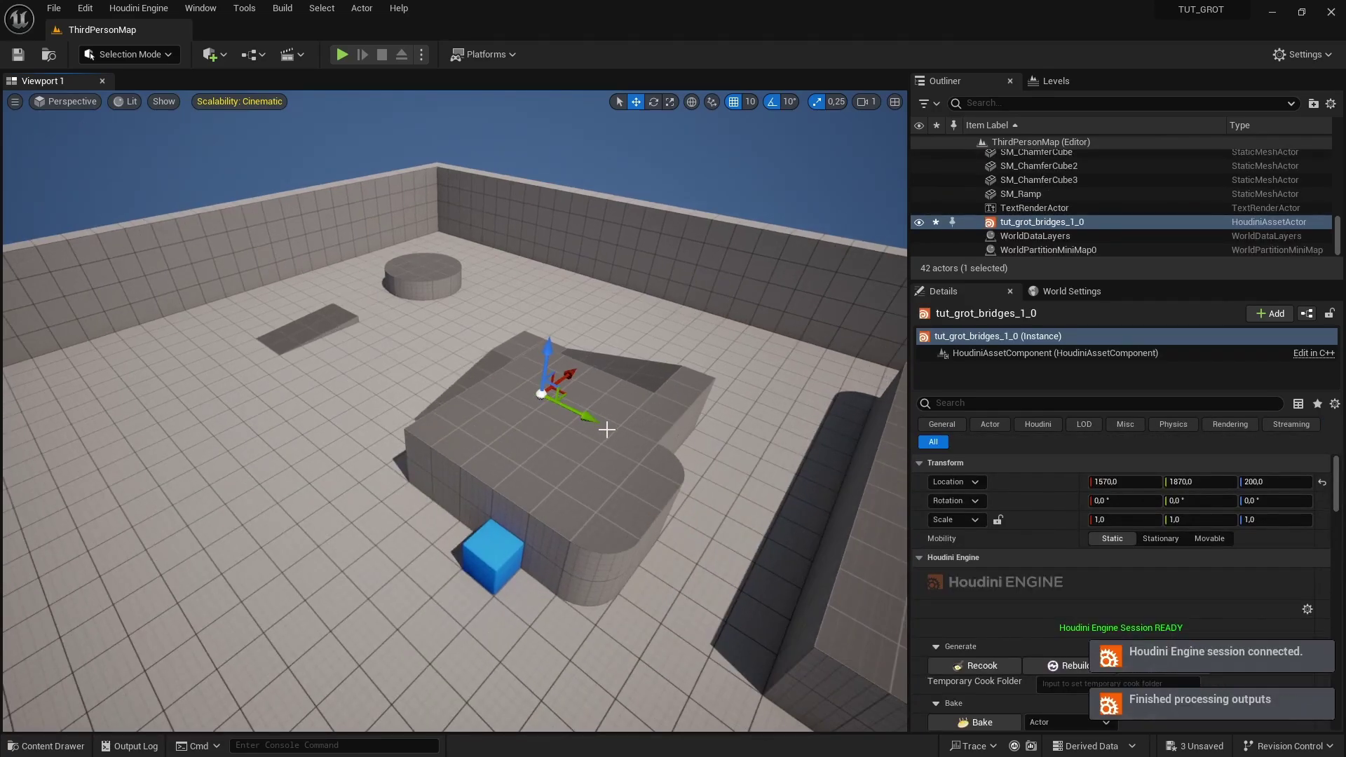
Change the placed asset's Sub-Network Input #1 from Geometry Input to Curve Input.
{"action": "right_click_drag", "start_coordinate": [613, 363], "coordinate": [600, 315]}
{"action": "key", "text": "w"}
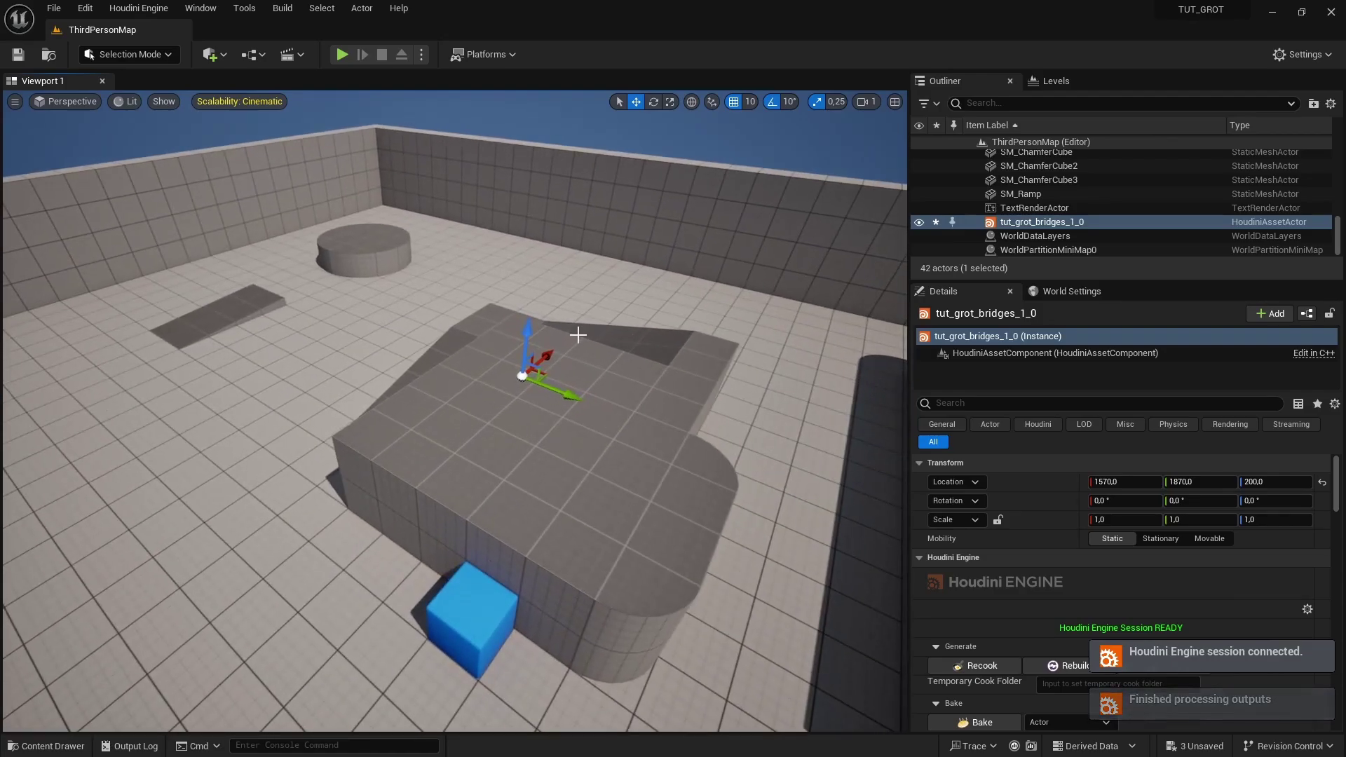
{"action": "key", "text": "g"}
{"action": "key", "text": "w"}
{"action": "key", "text": "d"}
{"action": "right_click_drag", "start_coordinate": [438, 410], "coordinate": [441, 412]}
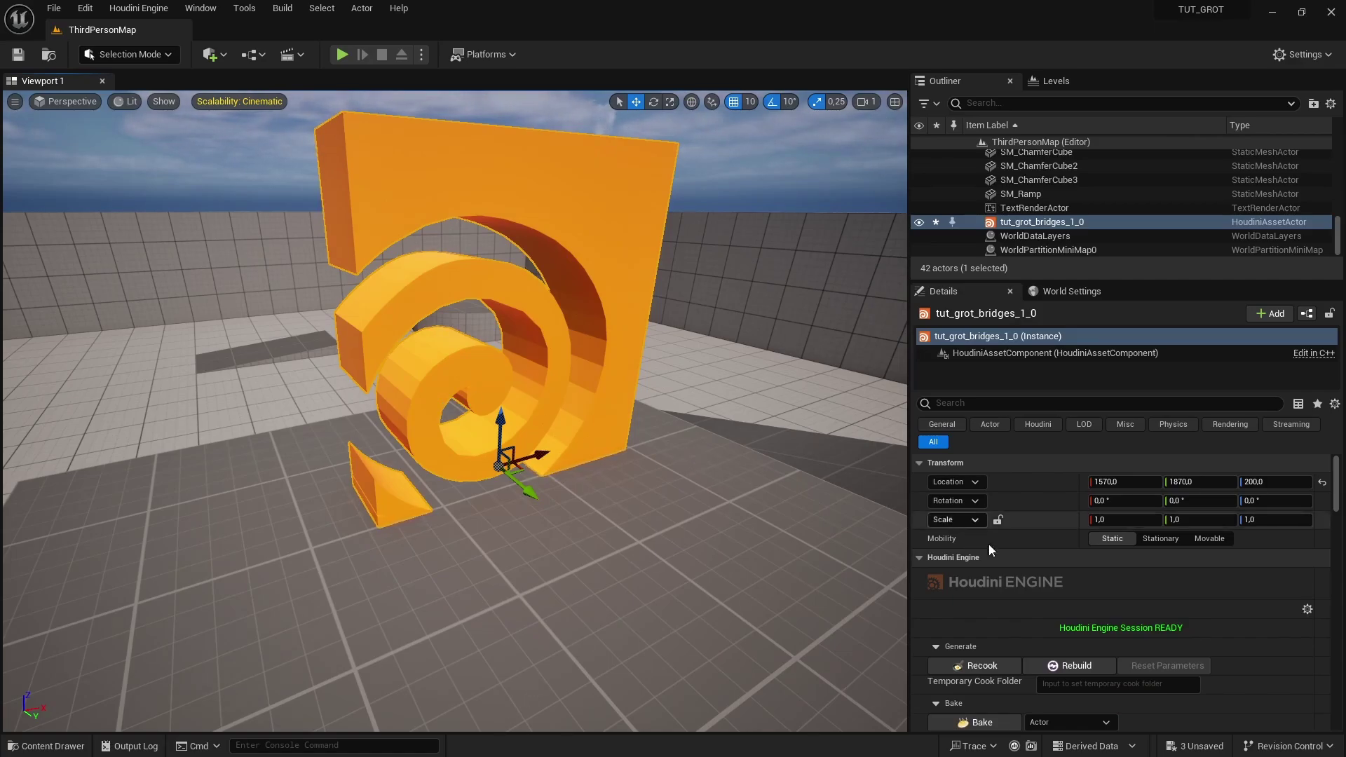
{"action": "scroll", "coordinate": [1016, 554], "scroll_direction": "down", "scroll_amount": 5}
{"action": "scroll", "coordinate": [1018, 589], "scroll_direction": "down", "scroll_amount": 6}
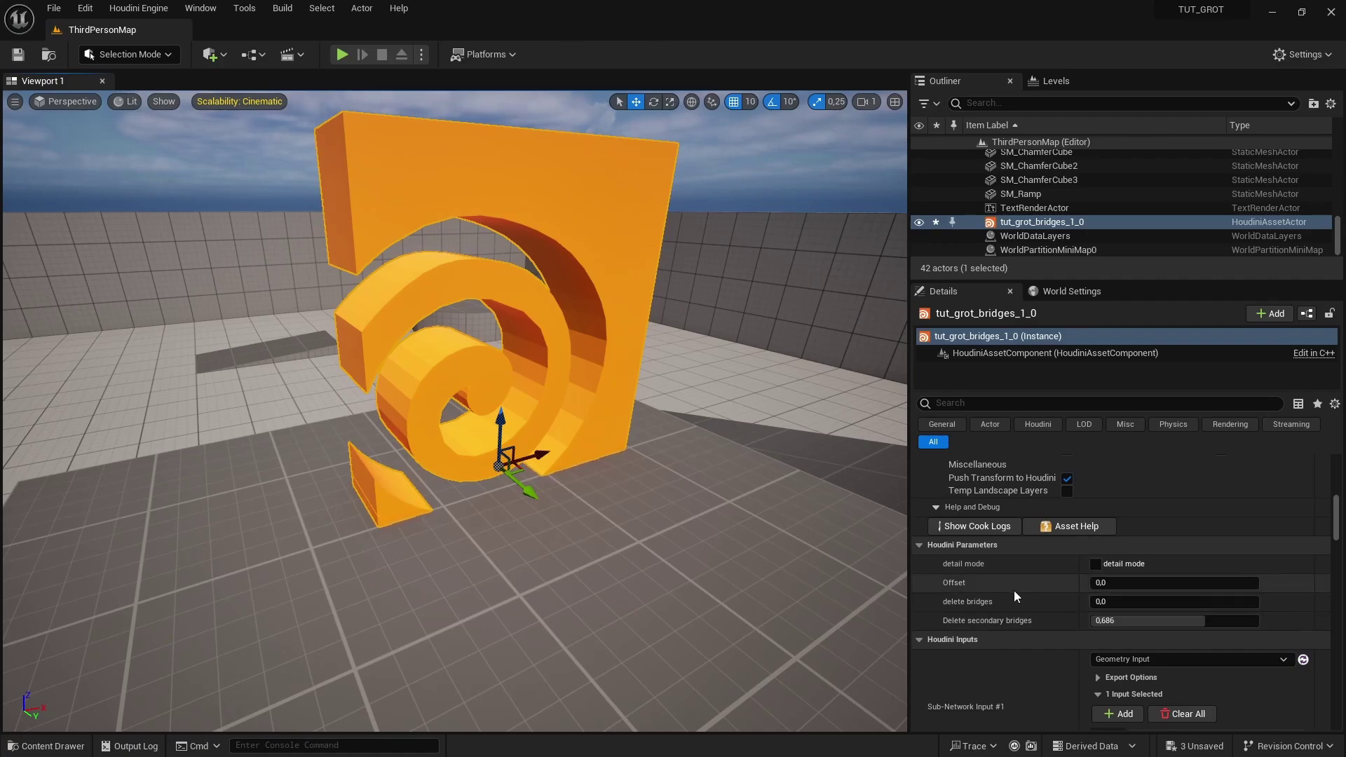
{"action": "scroll", "coordinate": [1014, 590], "scroll_direction": "down", "scroll_amount": 2}
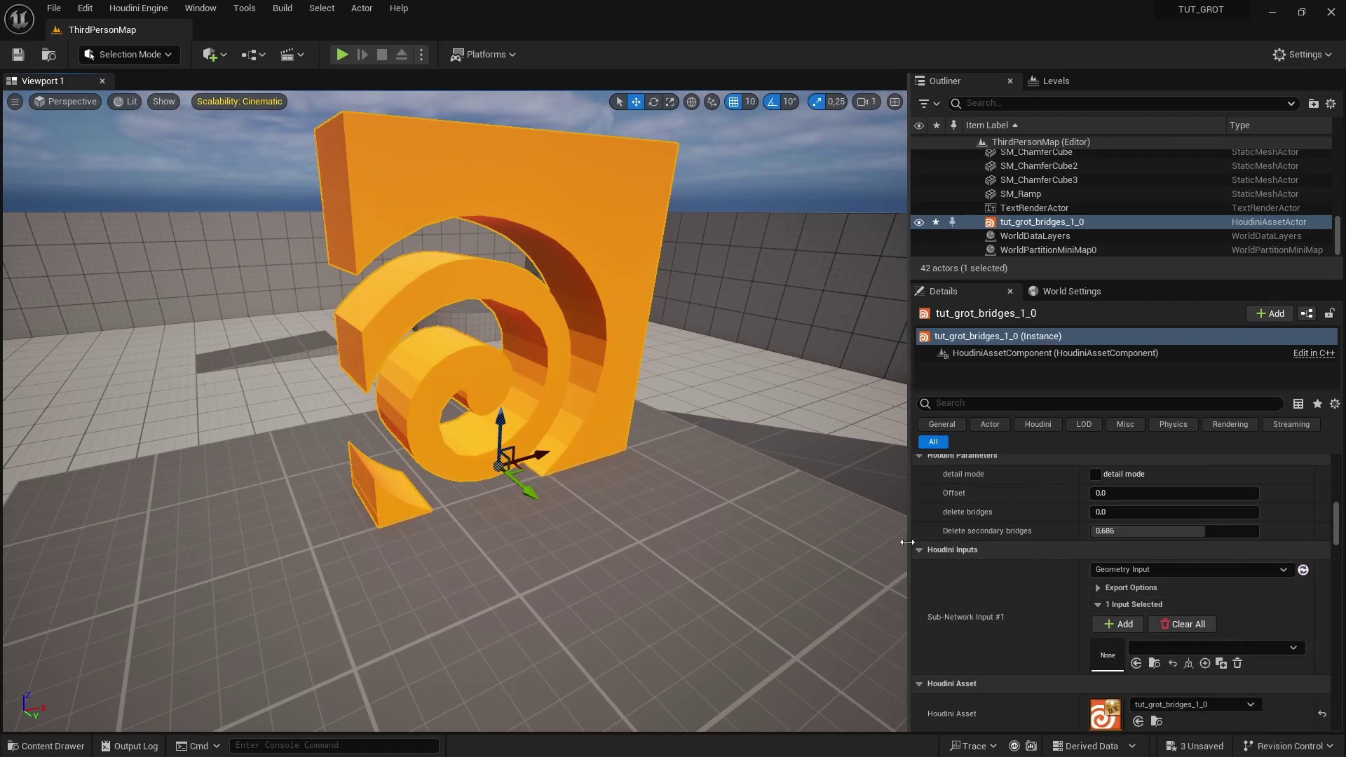
{"action": "left_click", "coordinate": [1141, 570]}
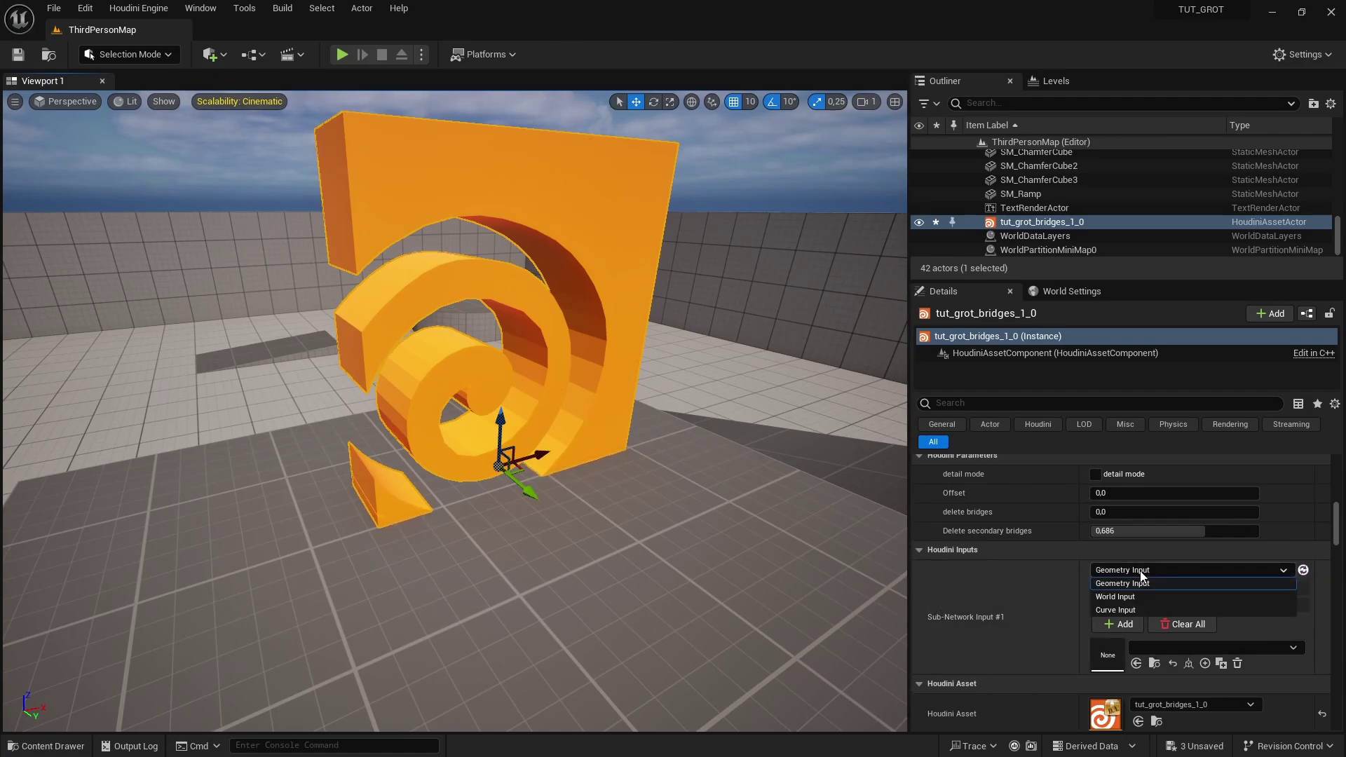
{"action": "left_click", "coordinate": [1128, 610]}
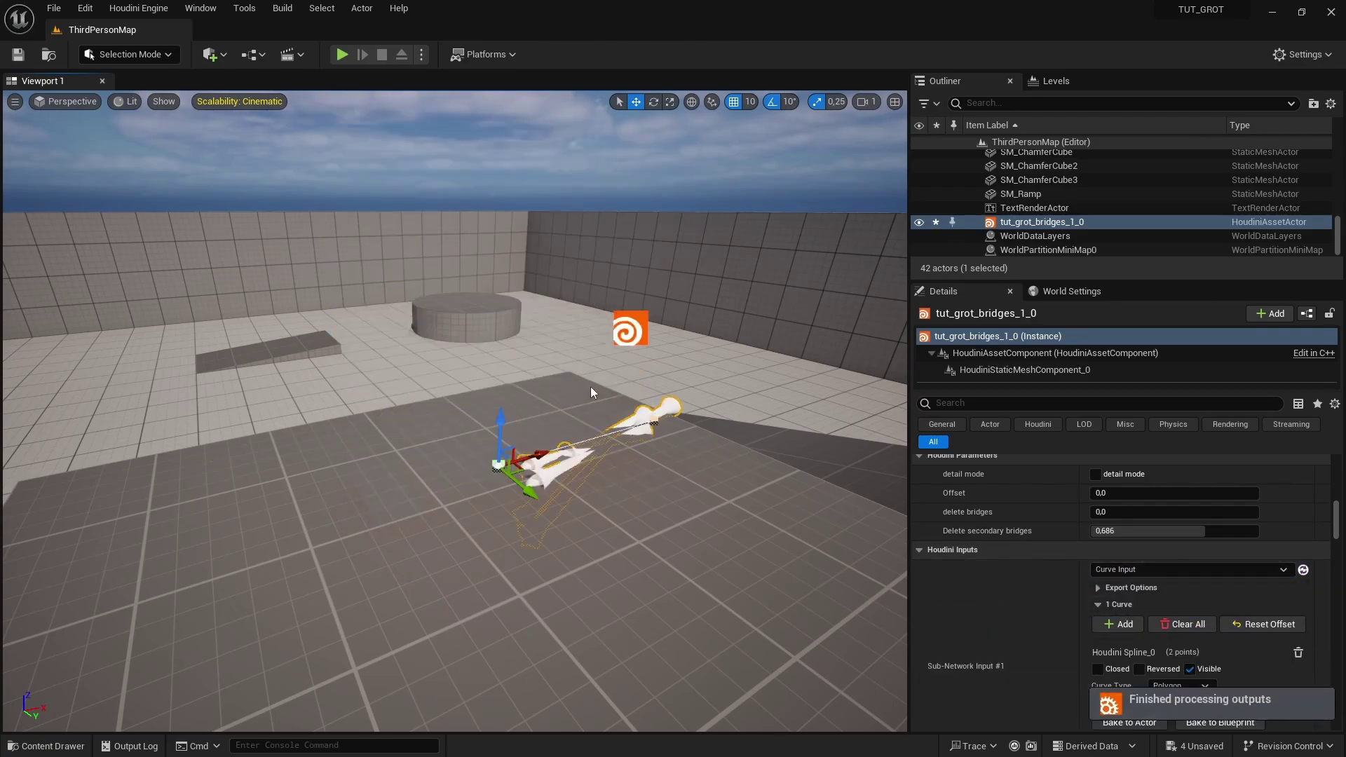
Extend the input spline to five points in a zigzag by duplicating its end point across and beyond the platform.
{"action": "right_click_drag", "start_coordinate": [656, 449], "coordinate": [617, 522]}
{"action": "left_click", "coordinate": [531, 411]}
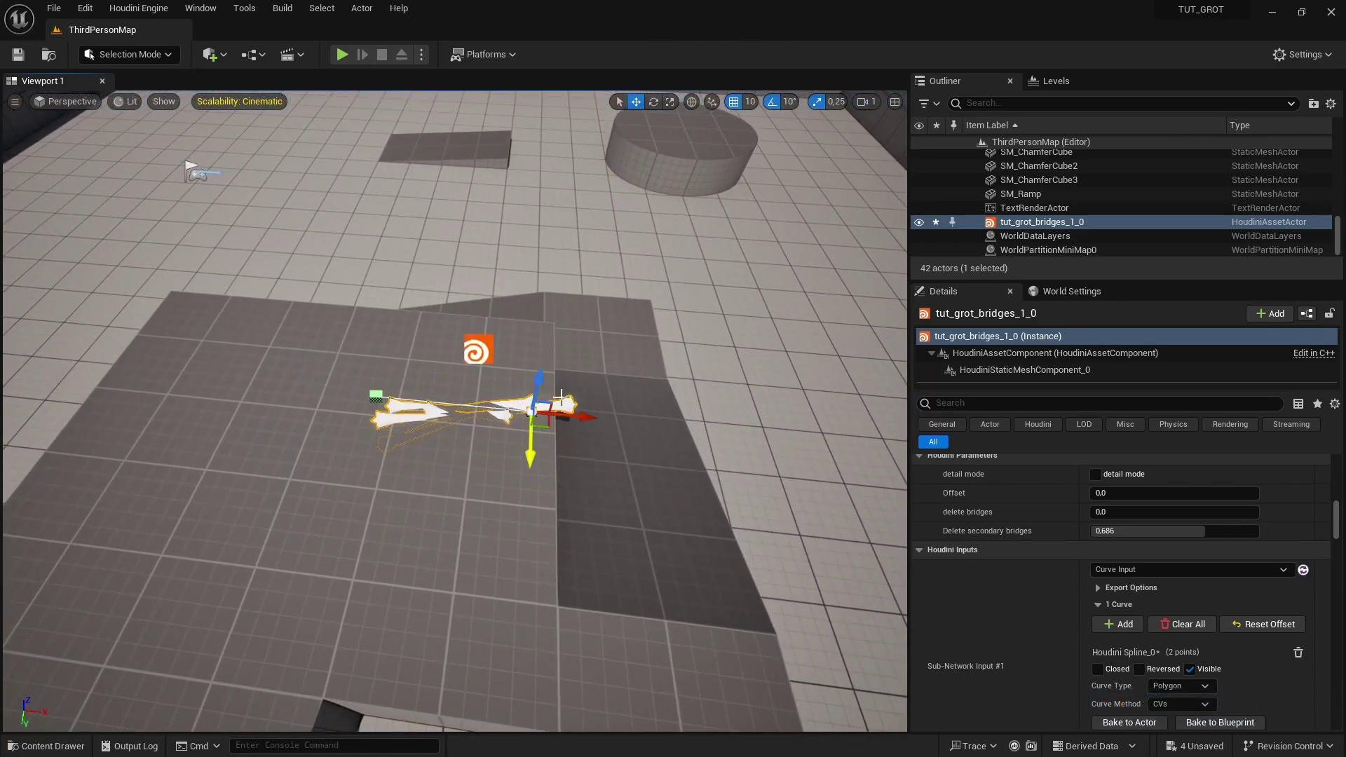
{"action": "left_click_drag", "start_coordinate": [546, 424], "coordinate": [431, 178], "text": "alt"}
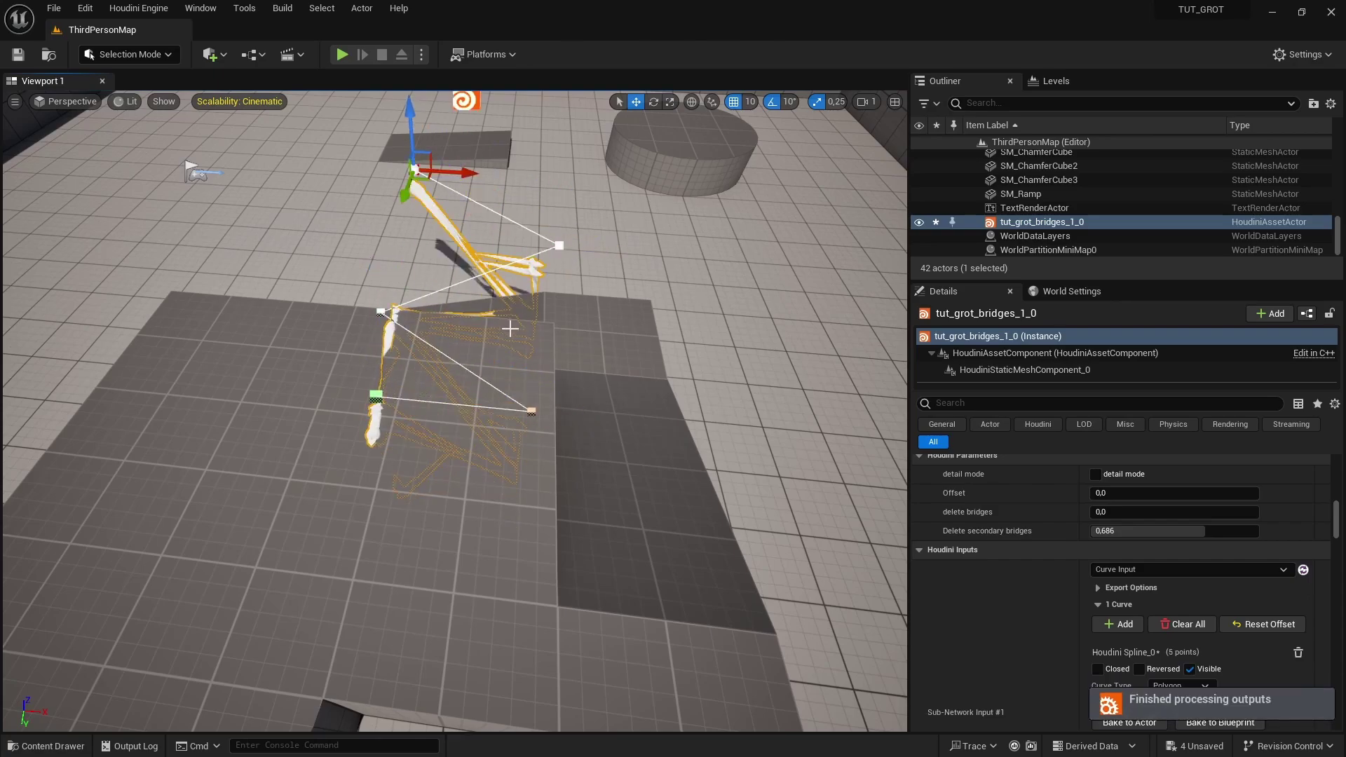
{"action": "left_click_drag", "start_coordinate": [431, 281], "coordinate": [694, 221], "text": "alt"}
Raise the bridge asset above the platform to a Z location of 400.
{"action": "scroll", "coordinate": [454, 411], "scroll_direction": "down", "scroll_amount": 4}
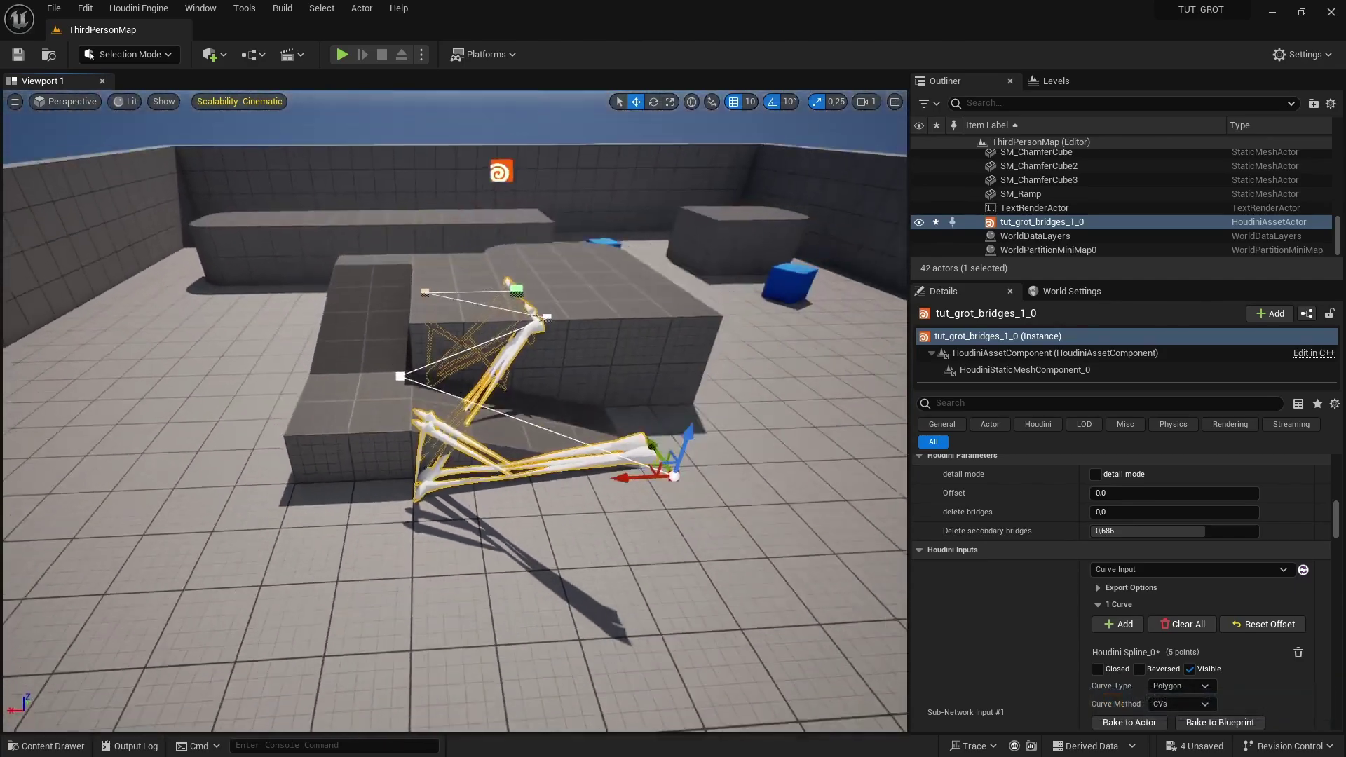
{"action": "left_click_drag", "start_coordinate": [455, 411], "coordinate": [476, 435], "text": "alt"}
{"action": "key", "text": "w"}
{"action": "right_click_drag", "start_coordinate": [454, 411], "coordinate": [455, 448]}
{"action": "key", "text": "s"}
{"action": "key", "text": "w"}
{"action": "right_click_drag", "start_coordinate": [573, 344], "coordinate": [574, 314]}
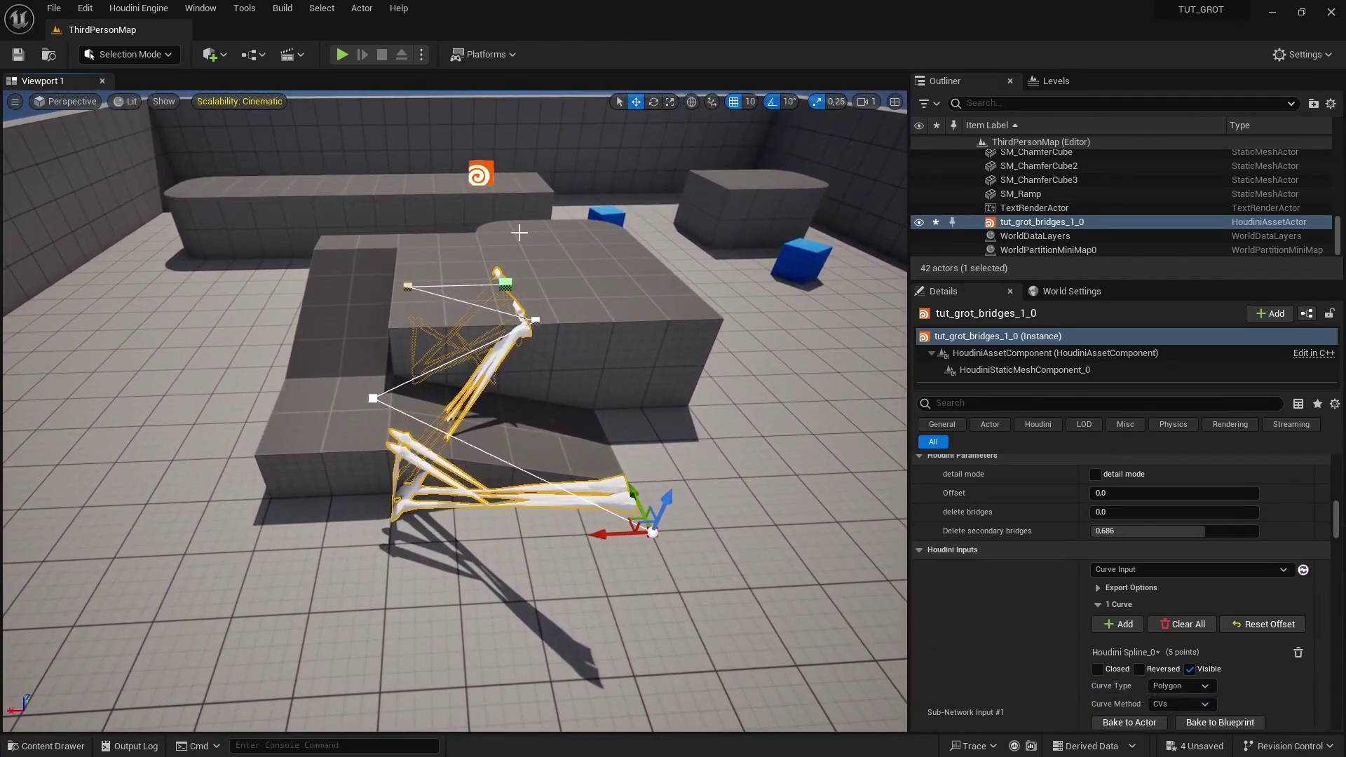
{"action": "right_click_drag", "start_coordinate": [519, 238], "coordinate": [531, 274]}
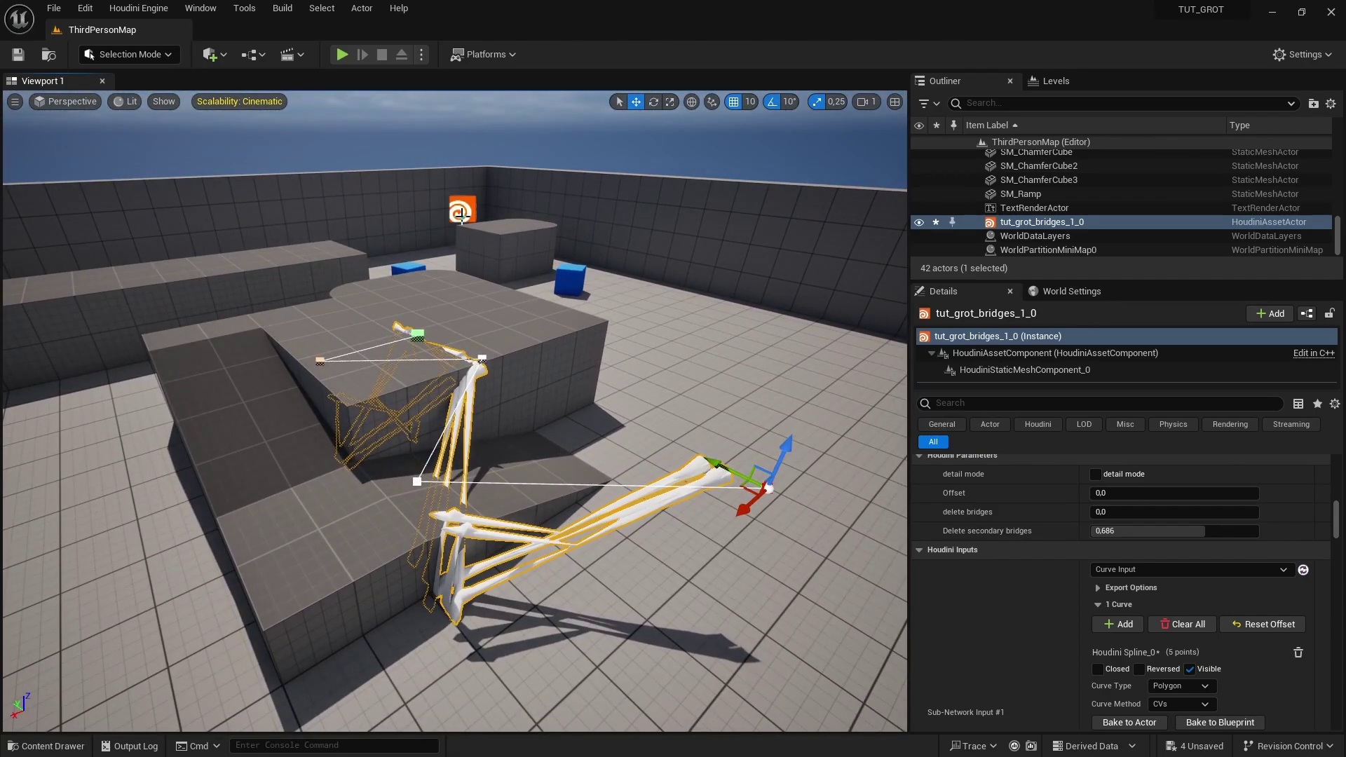
{"action": "left_click", "coordinate": [418, 334]}
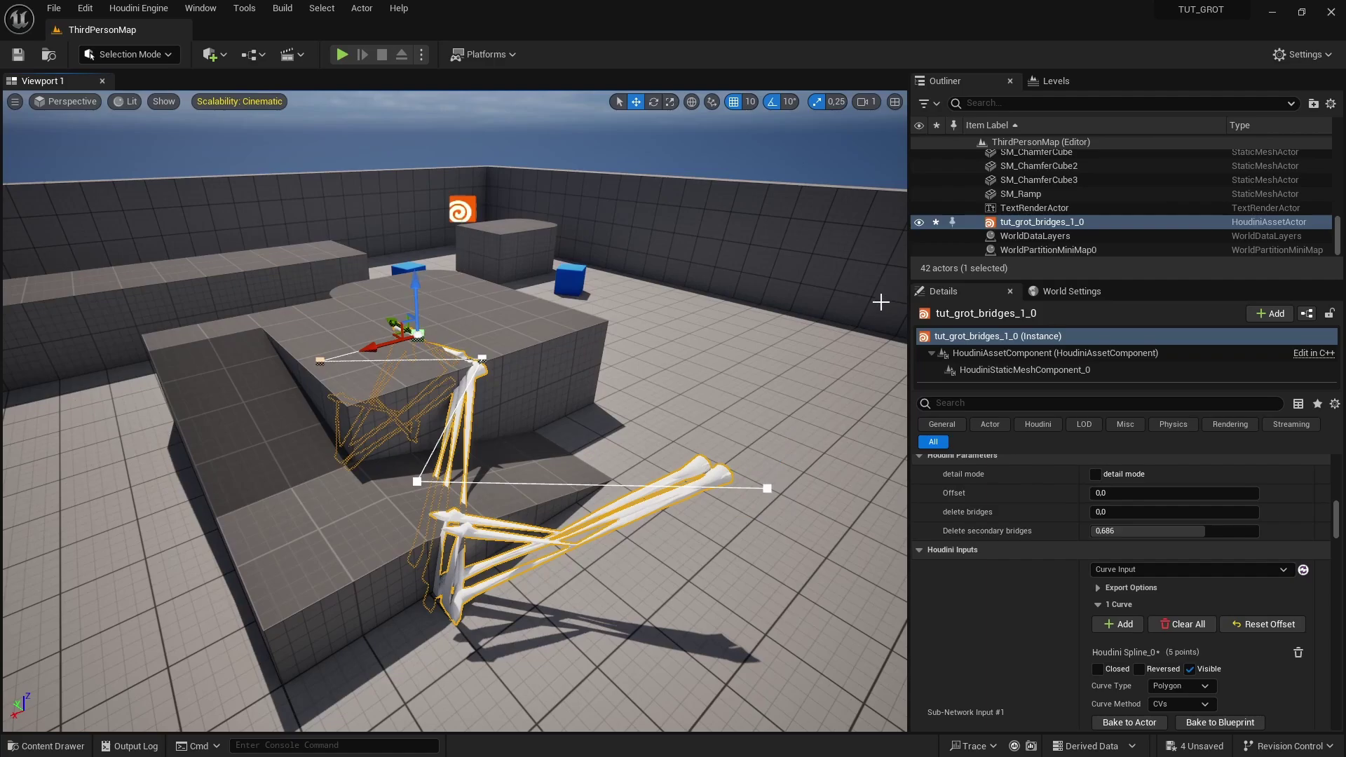
{"action": "left_click_drag", "start_coordinate": [416, 295], "coordinate": [407, 172]}
{"action": "right_click_drag", "start_coordinate": [456, 228], "coordinate": [532, 301]}
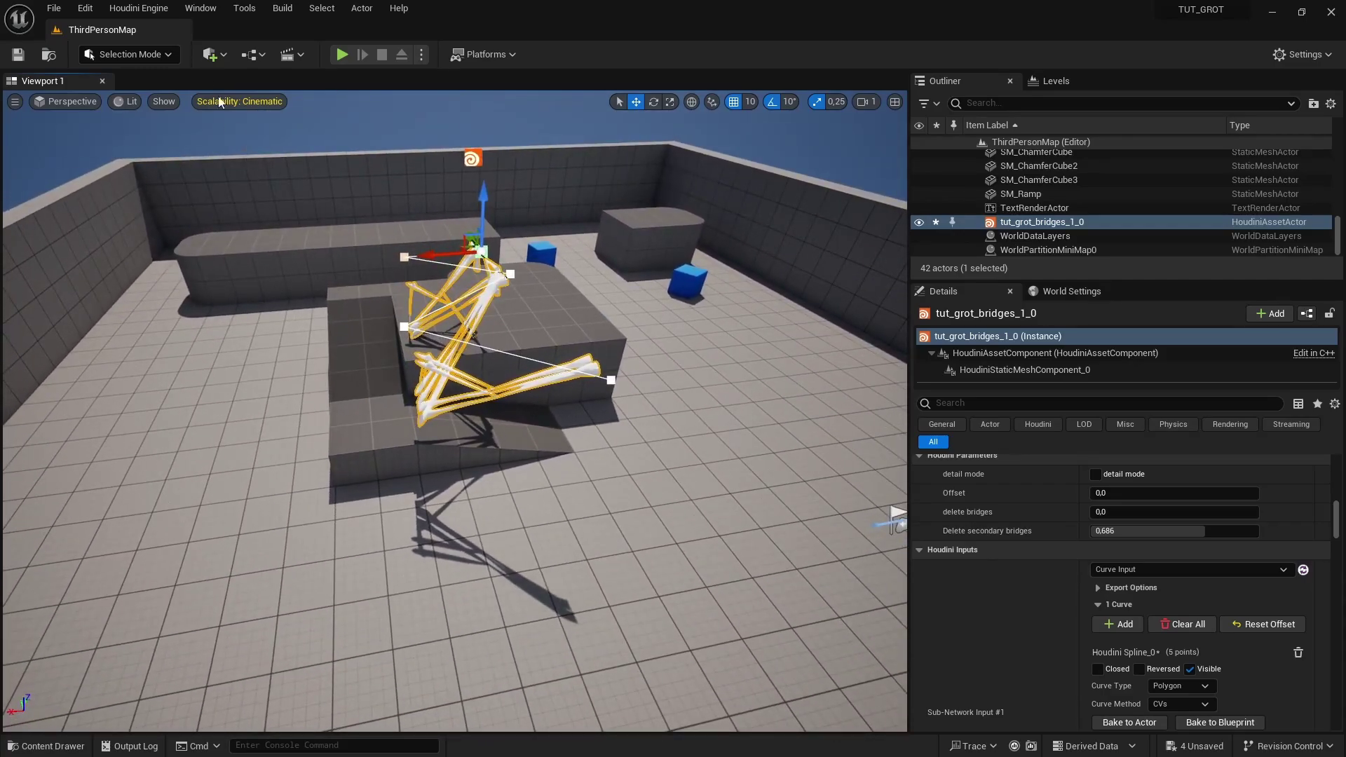
Open Houdini Session Sync for the current session and switch to the synced Houdini window.
{"action": "left_click", "coordinate": [148, 8]}
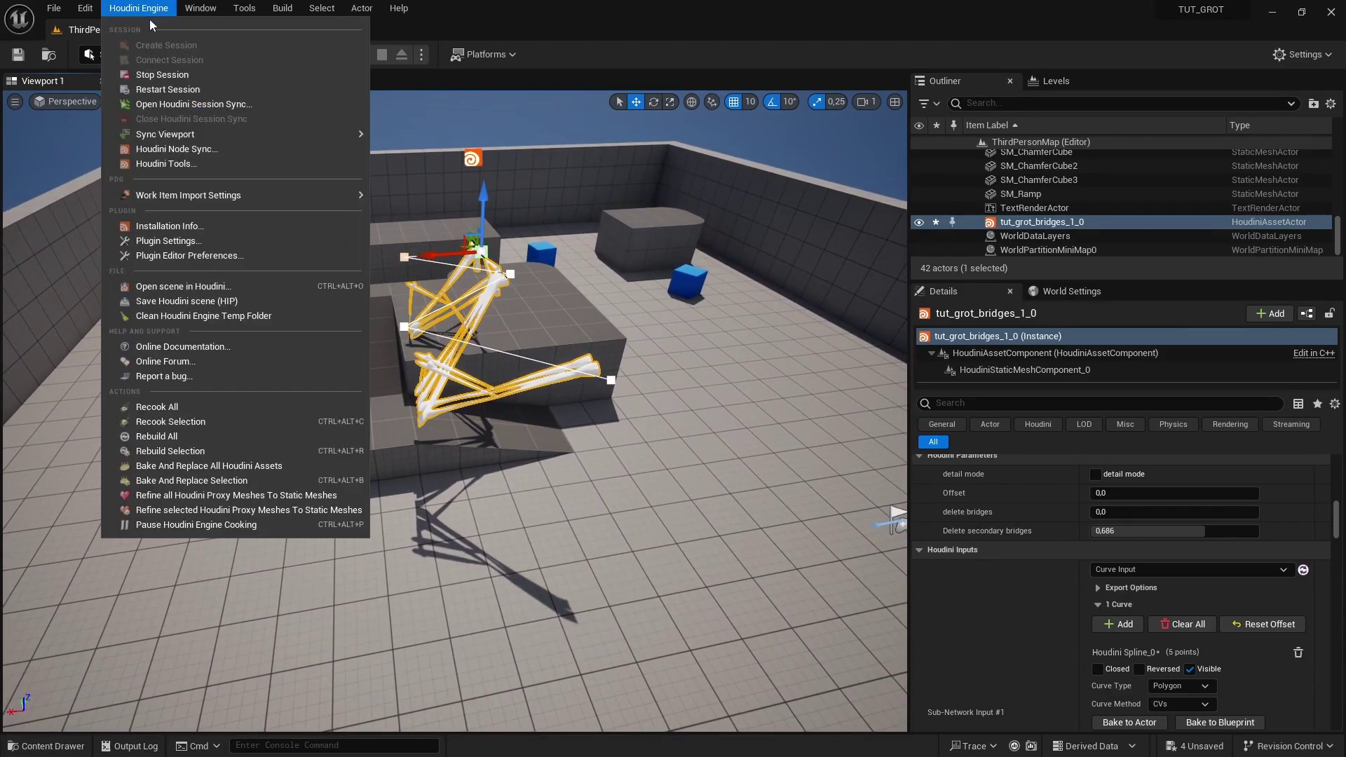
{"action": "left_click", "coordinate": [197, 111]}
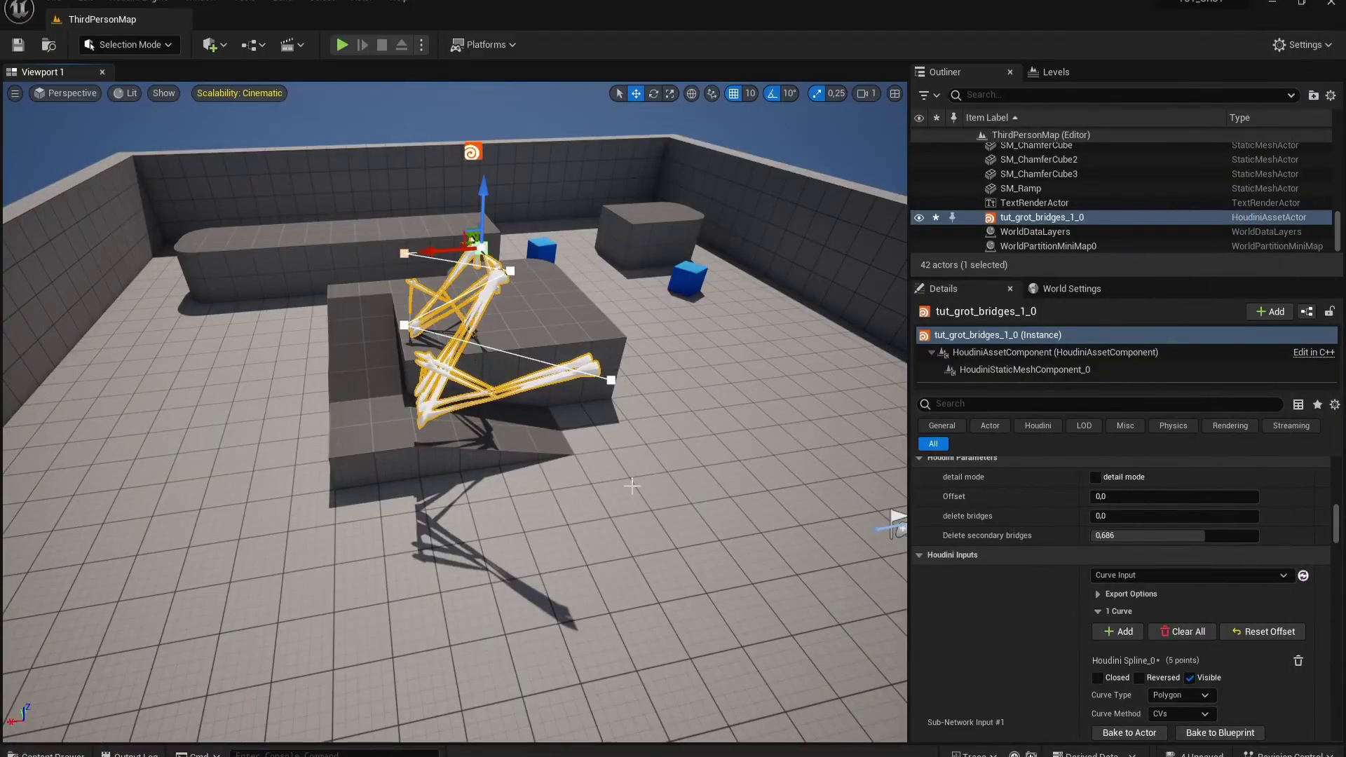
{"action": "right_click_drag", "start_coordinate": [632, 485], "coordinate": [599, 437]}
{"action": "scroll", "coordinate": [1078, 634], "scroll_direction": "up", "scroll_amount": 8}
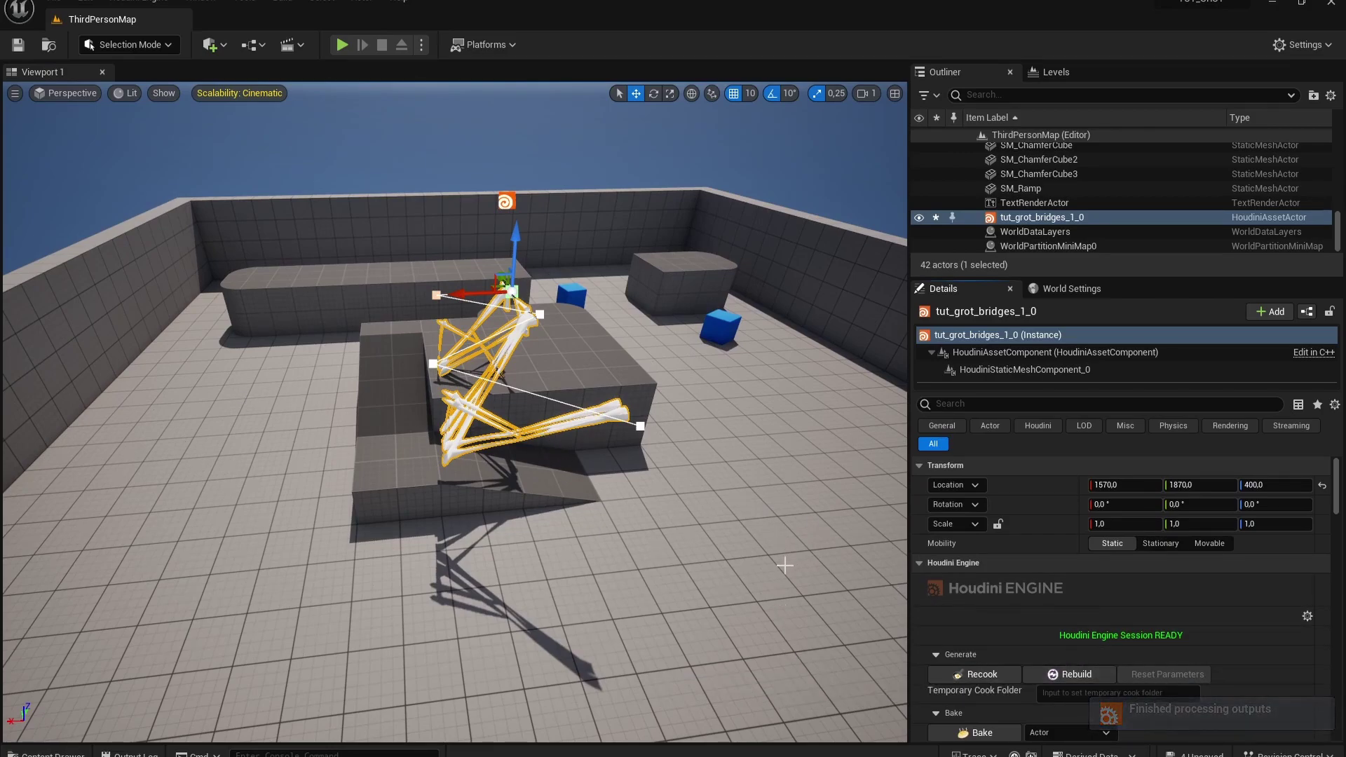
{"action": "key", "text": "alt+Tab"}
Spread the synced object nodes apart in the network and enter the tut_grot_bridges_1_0 geometry node.
{"action": "middle_click_drag", "start_coordinate": [995, 539], "coordinate": [750, 382]}
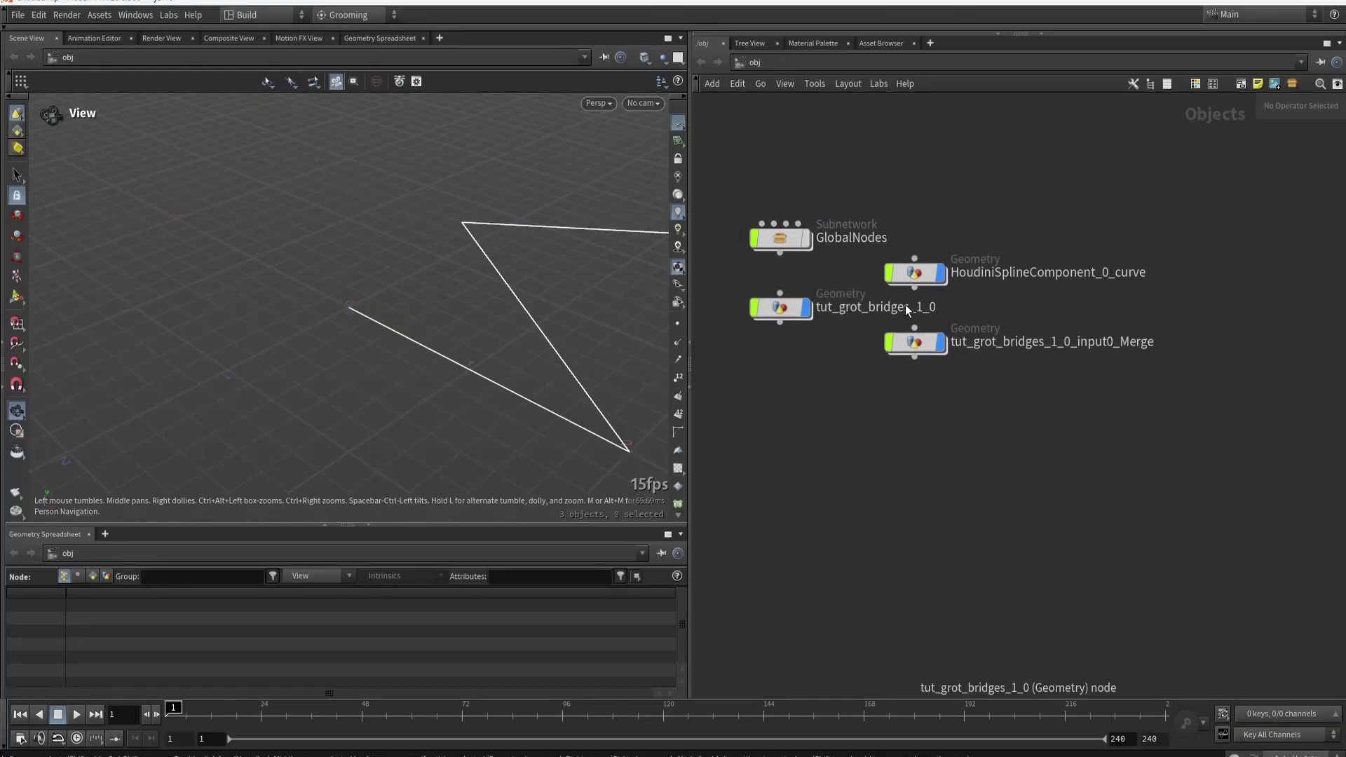
{"action": "left_click_drag", "start_coordinate": [914, 349], "coordinate": [917, 484]}
{"action": "left_click_drag", "start_coordinate": [784, 314], "coordinate": [881, 617]}
{"action": "left_click_drag", "start_coordinate": [919, 277], "coordinate": [913, 428]}
{"action": "left_click_drag", "start_coordinate": [889, 615], "coordinate": [927, 583]}
{"action": "left_click_drag", "start_coordinate": [831, 511], "coordinate": [969, 630]}
{"action": "double_click", "coordinate": [915, 576]}
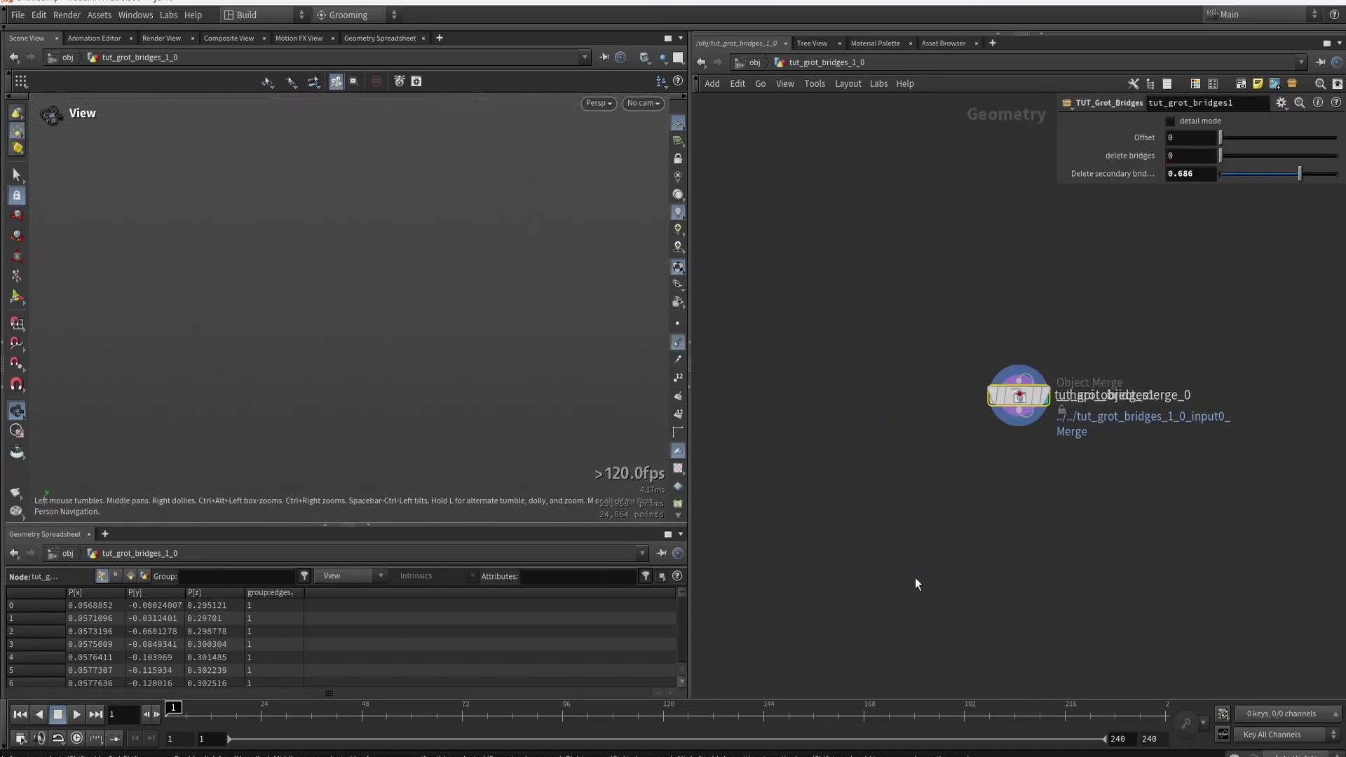
Allow editing of the tut_grot_bridges1 asset's contents and go inside it.
{"action": "right_click", "coordinate": [1023, 394]}
{"action": "left_click", "coordinate": [1075, 610]}
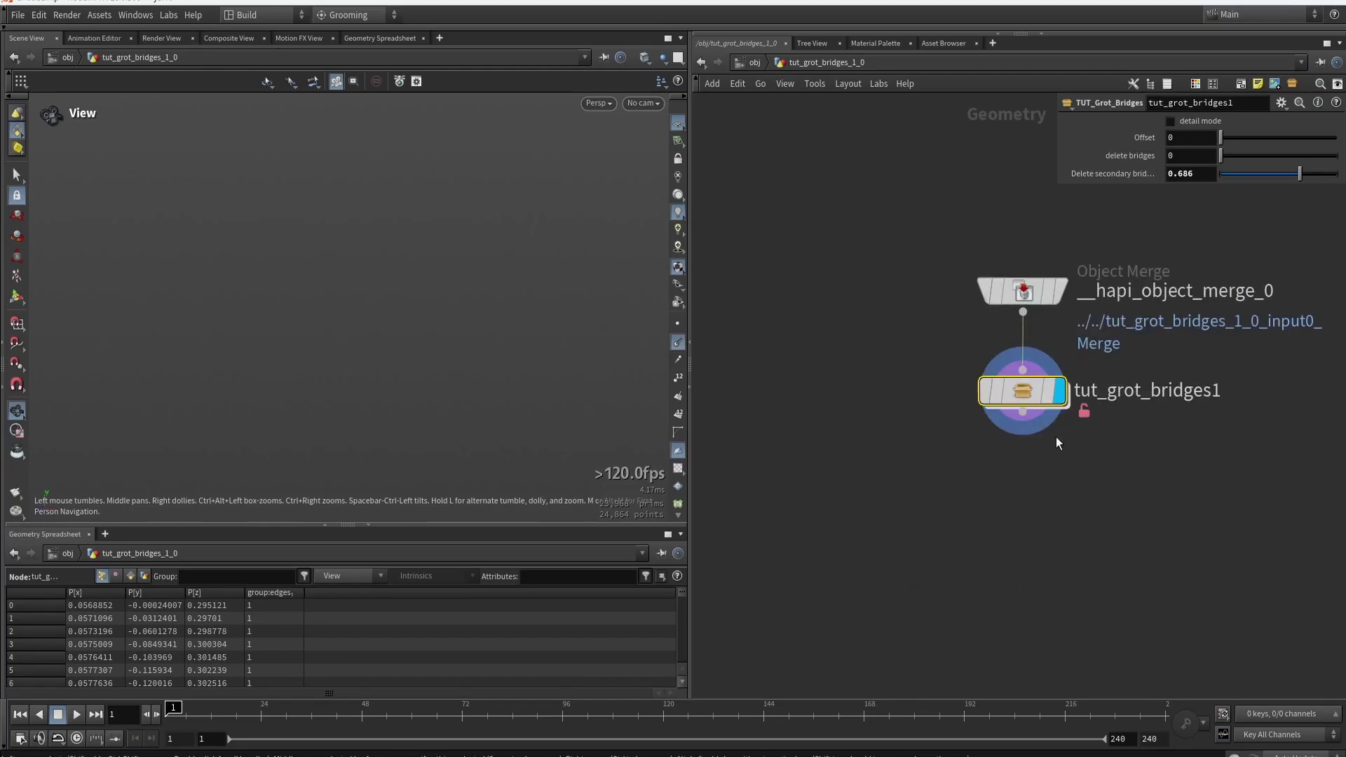
{"action": "double_click", "coordinate": [1028, 393]}
Display the convertline1 node's output and frame it to examine the curve coming from Unreal Engine.
{"action": "scroll", "coordinate": [908, 328], "scroll_direction": "up", "scroll_amount": 8}
{"action": "left_click_drag", "start_coordinate": [841, 292], "coordinate": [841, 184]}
{"action": "left_click", "coordinate": [861, 327]}
{"action": "left_click", "coordinate": [841, 327]}
{"action": "key", "text": "g"}
{"action": "middle_click_drag", "start_coordinate": [888, 256], "coordinate": [862, 342]}
{"action": "scroll", "coordinate": [361, 318], "scroll_direction": "down", "scroll_amount": 2}
{"action": "scroll", "coordinate": [206, 325], "scroll_direction": "down", "scroll_amount": 1}
{"action": "key", "text": "g"}
{"action": "key", "text": "a"}
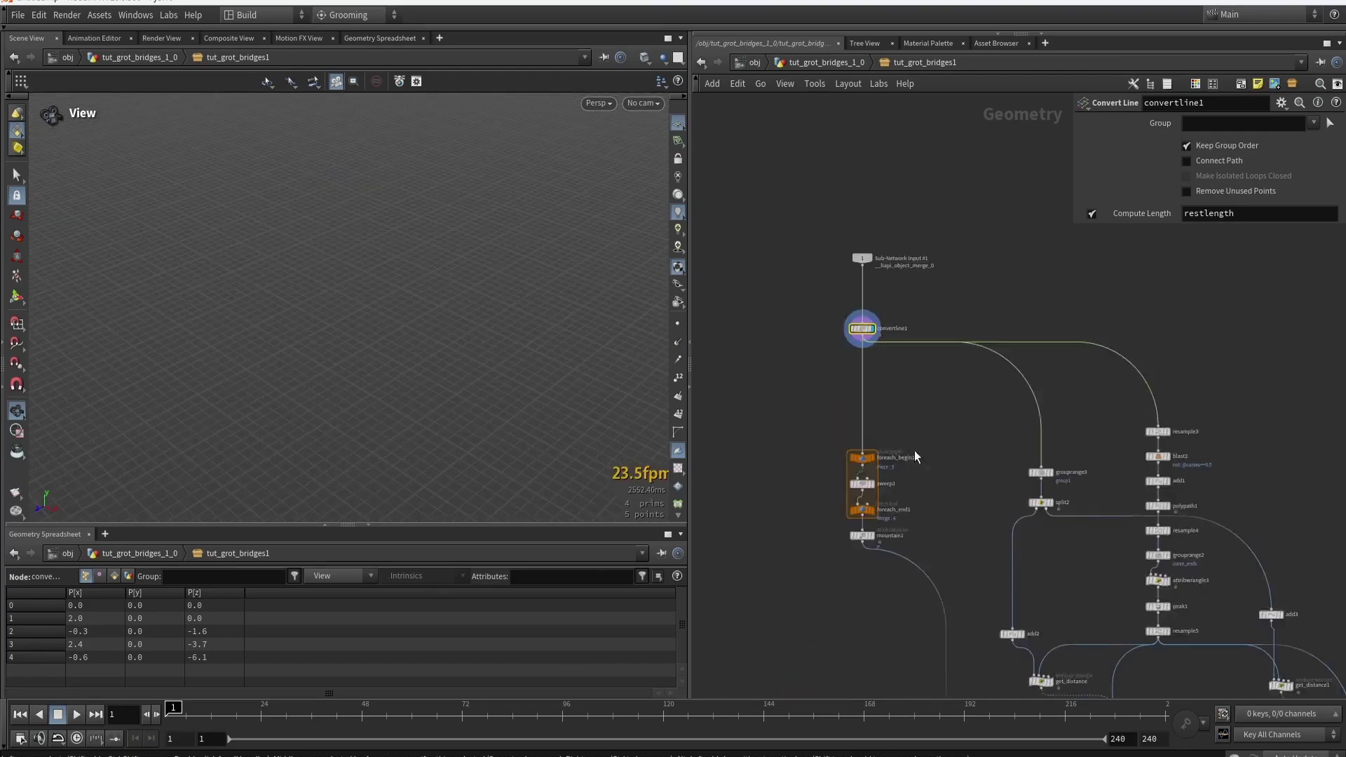
Display the mountain1 output with point markers turned on and examine the swept, noise-offset bridge lines.
{"action": "middle_click_drag", "start_coordinate": [914, 450], "coordinate": [911, 336]}
{"action": "scroll", "coordinate": [878, 428], "scroll_direction": "up", "scroll_amount": 3}
{"action": "left_click", "coordinate": [866, 418]}
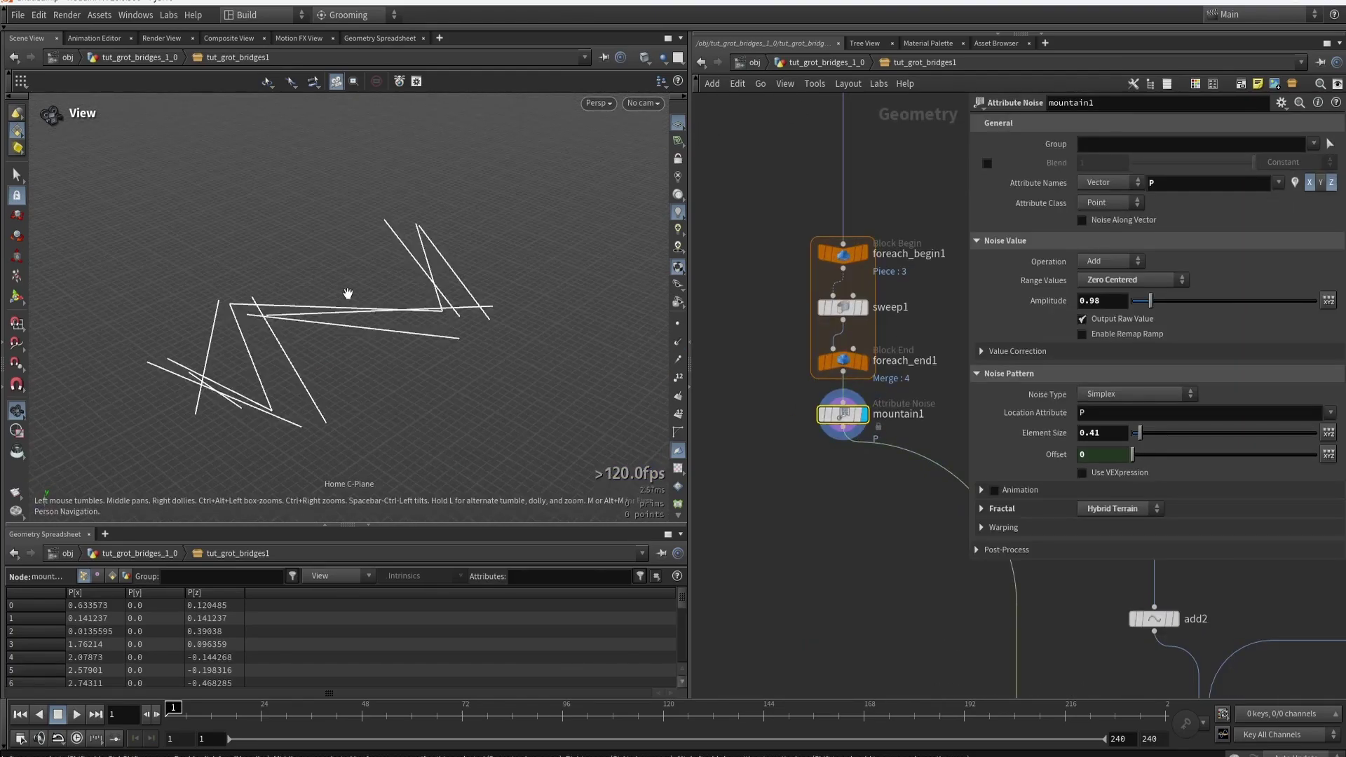
{"action": "left_click_drag", "start_coordinate": [327, 309], "coordinate": [525, 298]}
{"action": "left_click", "coordinate": [677, 325]}
{"action": "left_click_drag", "start_coordinate": [248, 280], "coordinate": [721, 474]}
{"action": "middle_click_drag", "start_coordinate": [888, 623], "coordinate": [787, 412]}
{"action": "scroll", "coordinate": [787, 411], "scroll_direction": "down", "scroll_amount": 3}
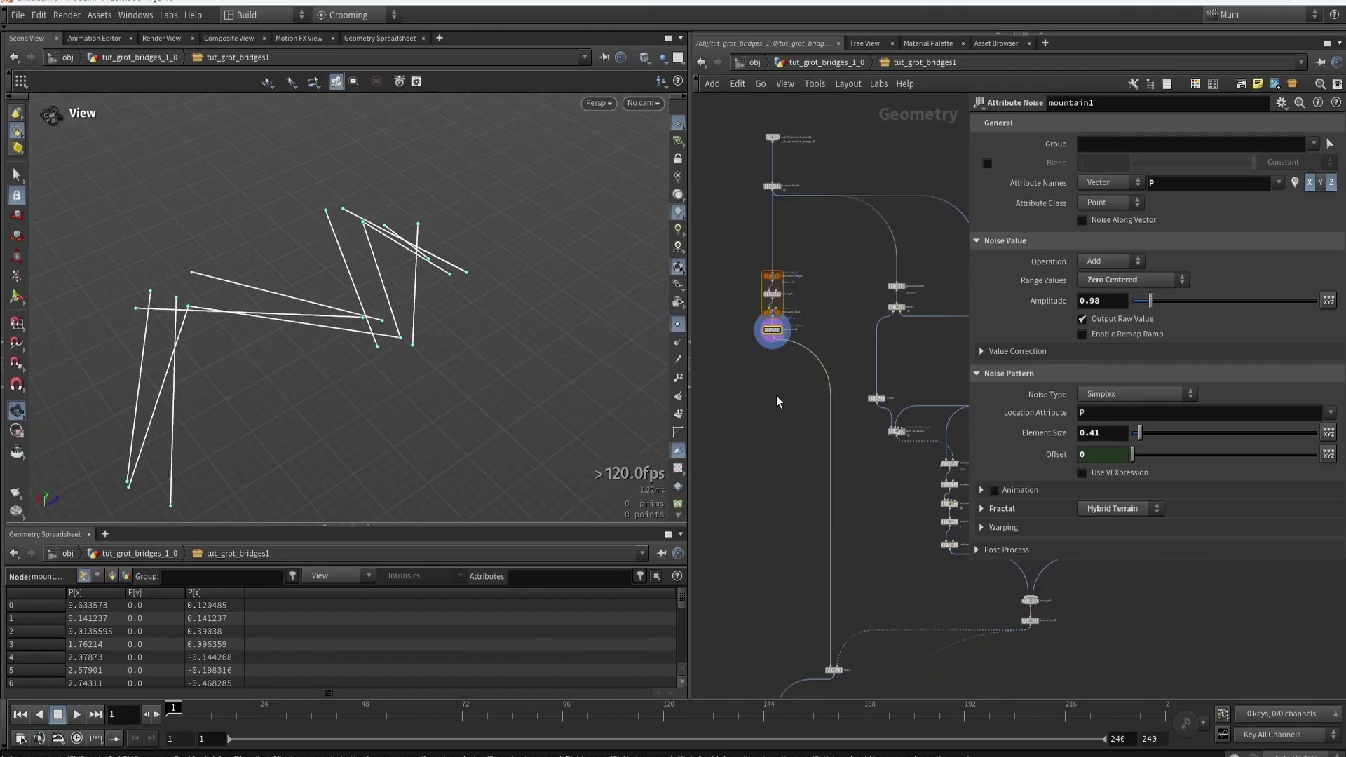
Display the ray1 node's output and examine how the bridge lines are projected.
{"action": "middle_click_drag", "start_coordinate": [832, 614], "coordinate": [808, 410]}
{"action": "scroll", "coordinate": [823, 538], "scroll_direction": "up", "scroll_amount": 5}
{"action": "left_click", "coordinate": [835, 520]}
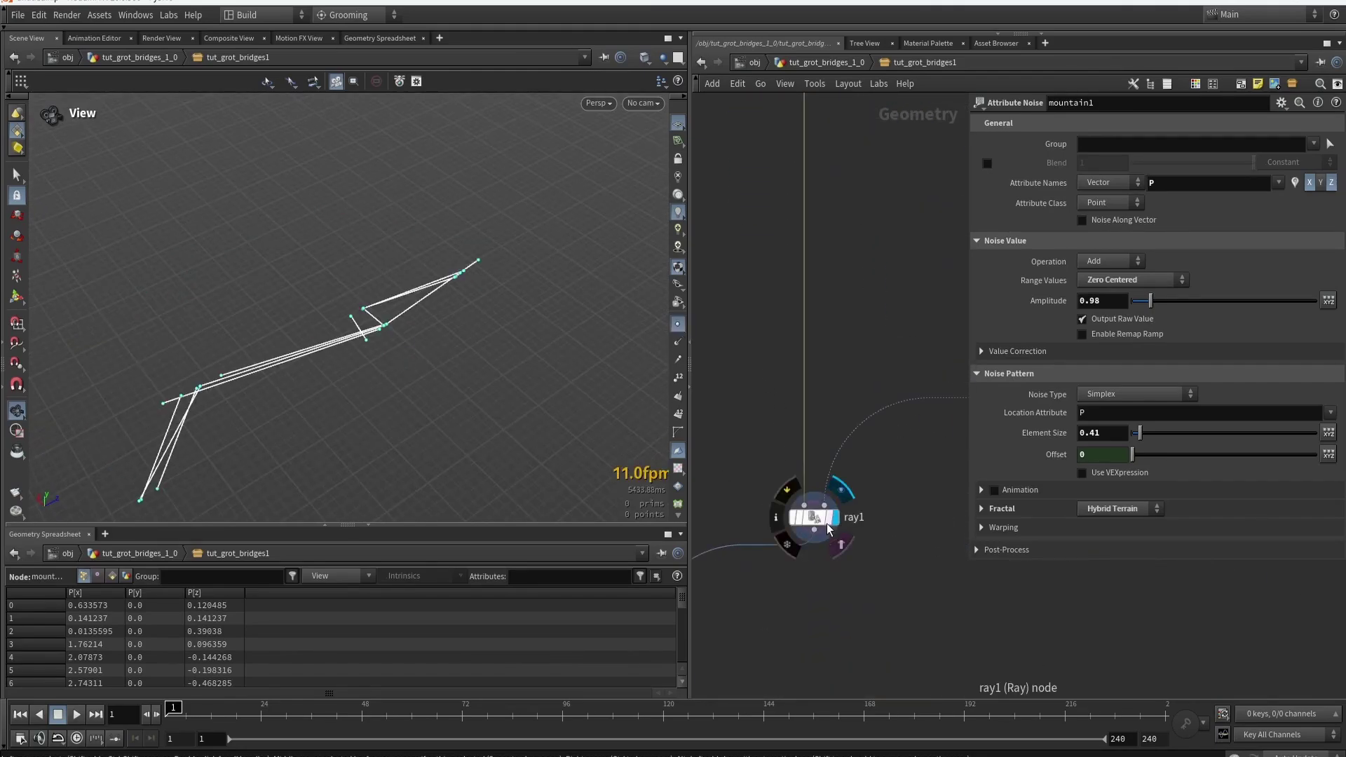
{"action": "left_click", "coordinate": [817, 520]}
{"action": "left_click_drag", "start_coordinate": [639, 462], "coordinate": [480, 300]}
Examine the transform4 output and the polyextrude branches that supply the wall geometry for ray1.
{"action": "scroll", "coordinate": [922, 342], "scroll_direction": "down", "scroll_amount": 4}
{"action": "scroll", "coordinate": [922, 342], "scroll_direction": "down", "scroll_amount": 1}
{"action": "middle_click_drag", "start_coordinate": [987, 263], "coordinate": [849, 359]}
{"action": "middle_click_drag", "start_coordinate": [985, 337], "coordinate": [850, 407]}
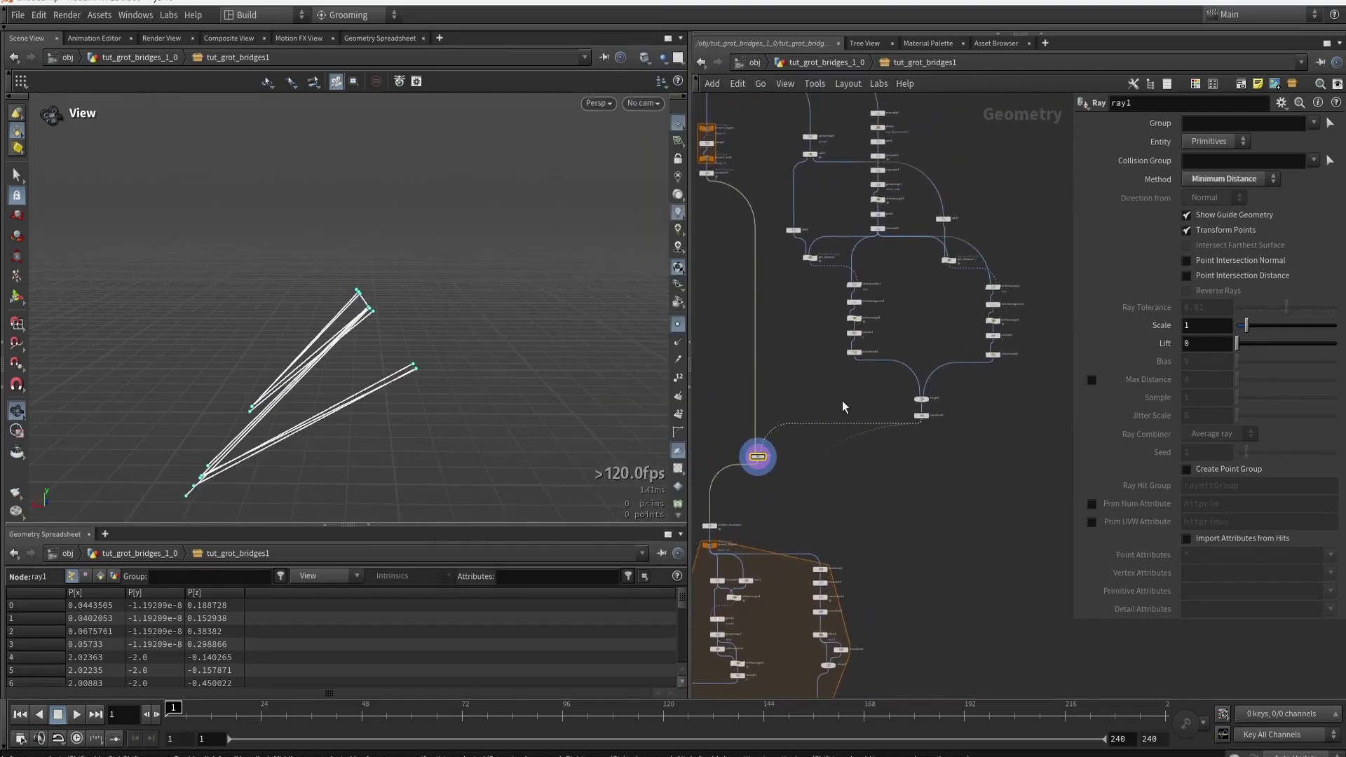
{"action": "scroll", "coordinate": [913, 409], "scroll_direction": "up", "scroll_amount": 5}
{"action": "left_click", "coordinate": [932, 424]}
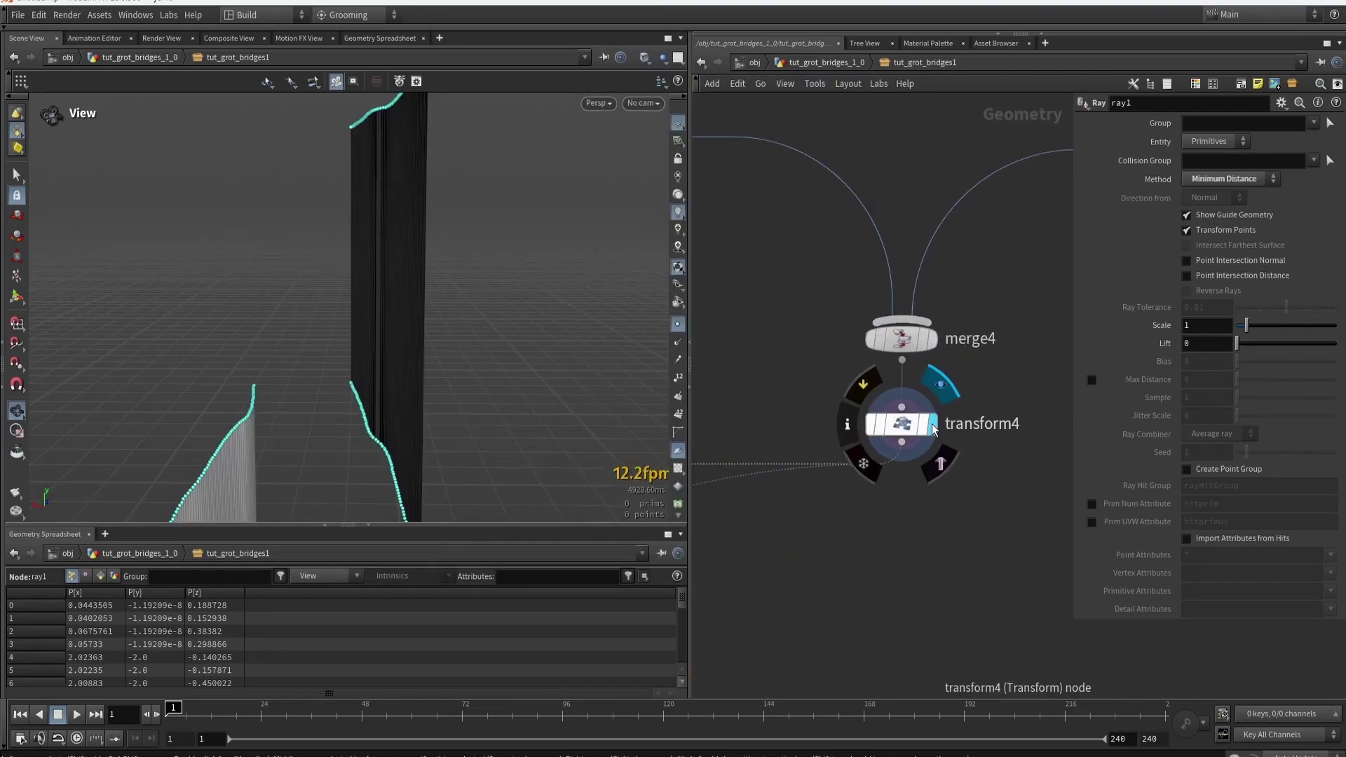
{"action": "left_click", "coordinate": [897, 428]}
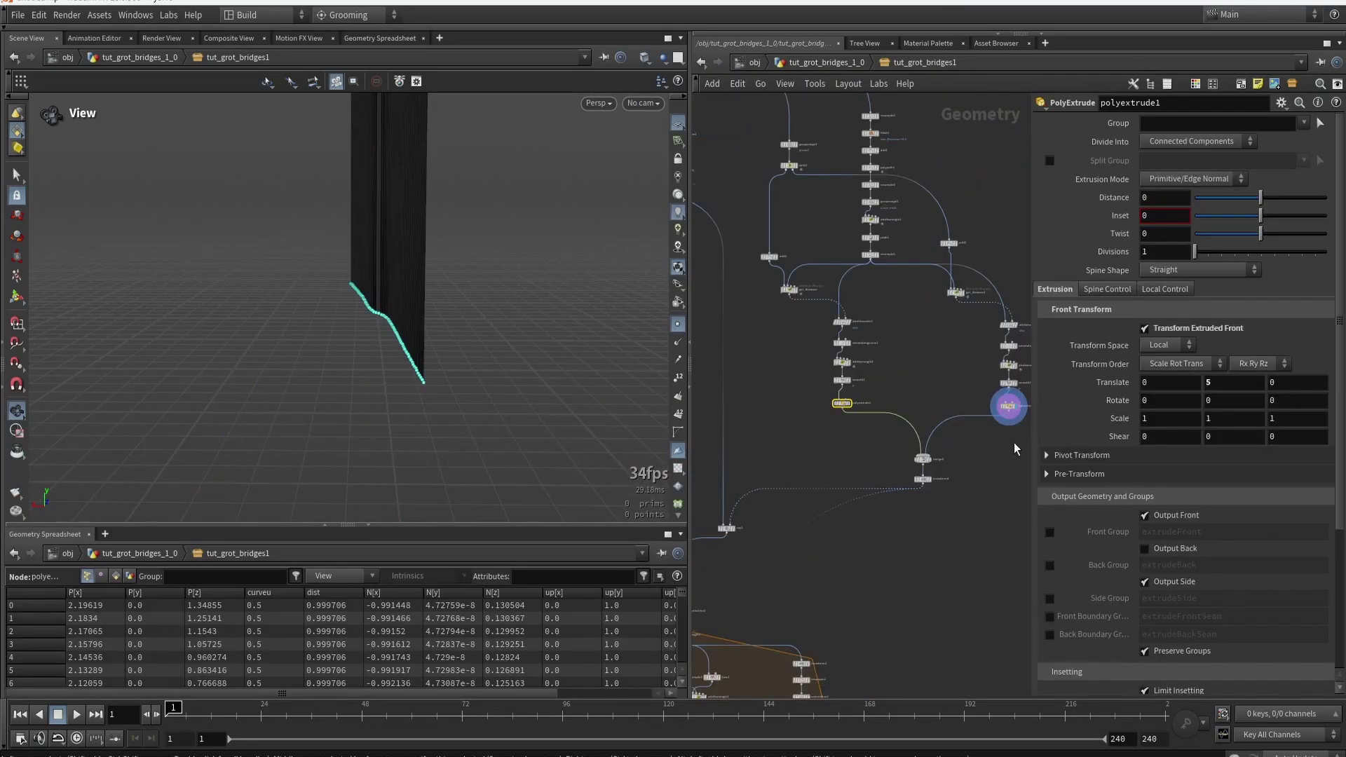
{"action": "middle_click_drag", "start_coordinate": [978, 454], "coordinate": [936, 432]}
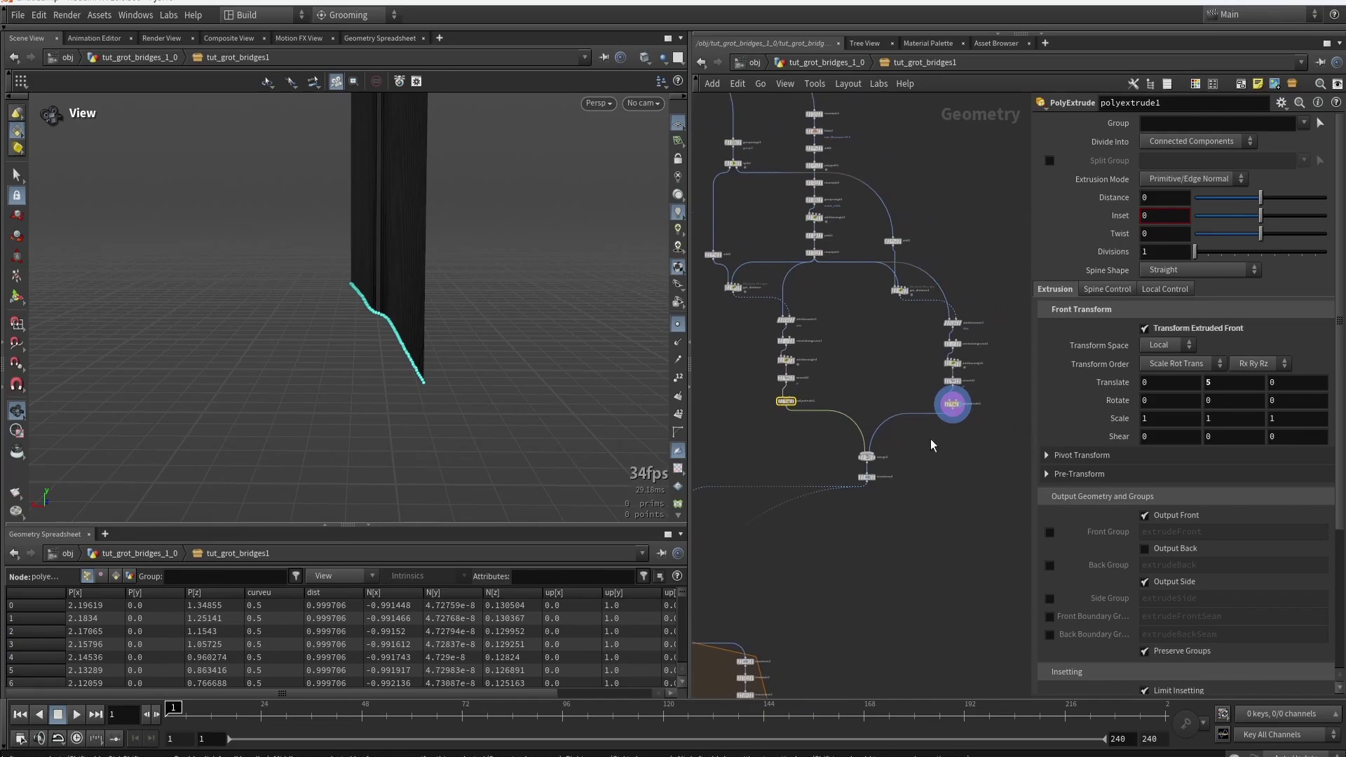
Set polyextrude1's front transform space to Global so that its 5-unit extrusion follows the world vertical axis.
{"action": "scroll", "coordinate": [950, 399], "scroll_direction": "up", "scroll_amount": 4}
{"action": "scroll", "coordinate": [932, 455], "scroll_direction": "down", "scroll_amount": 4}
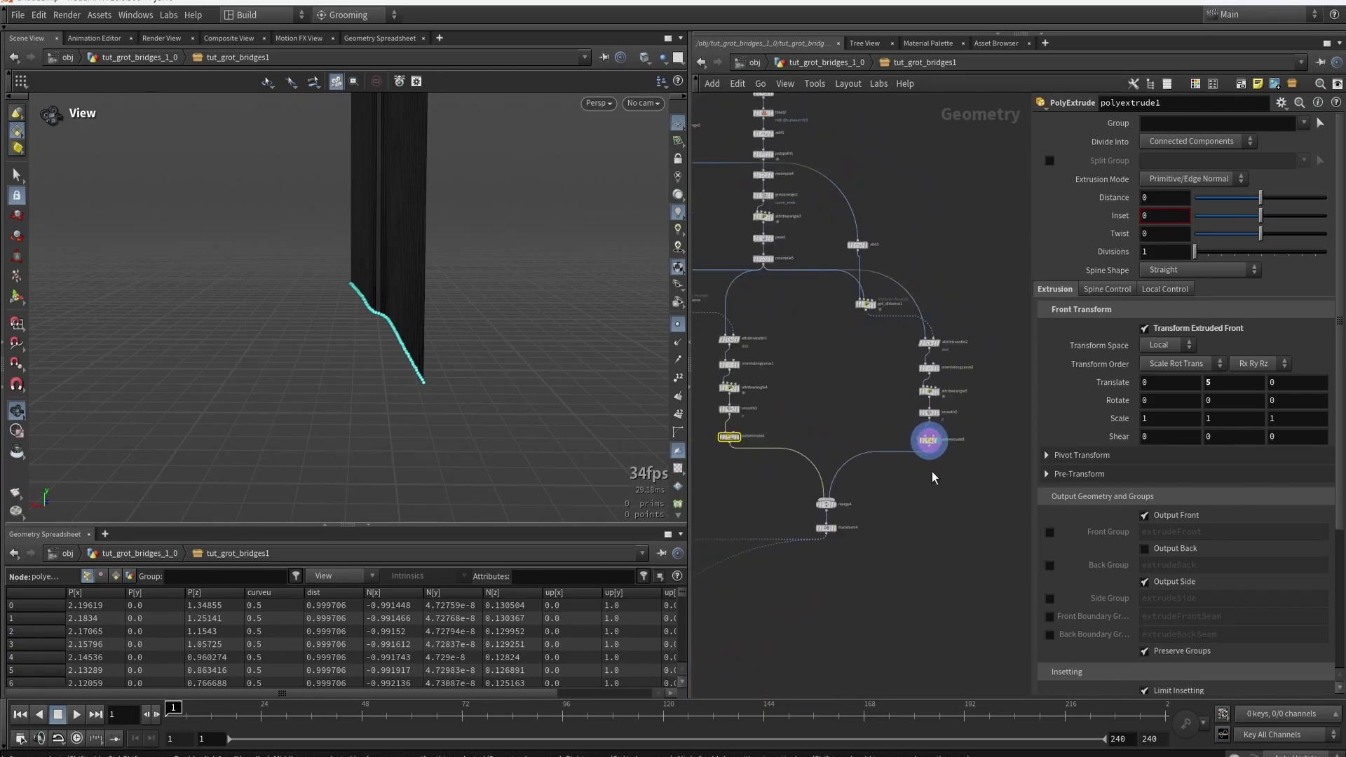
{"action": "scroll", "coordinate": [931, 466], "scroll_direction": "up", "scroll_amount": 6}
{"action": "mouse_move", "coordinate": [939, 448]}
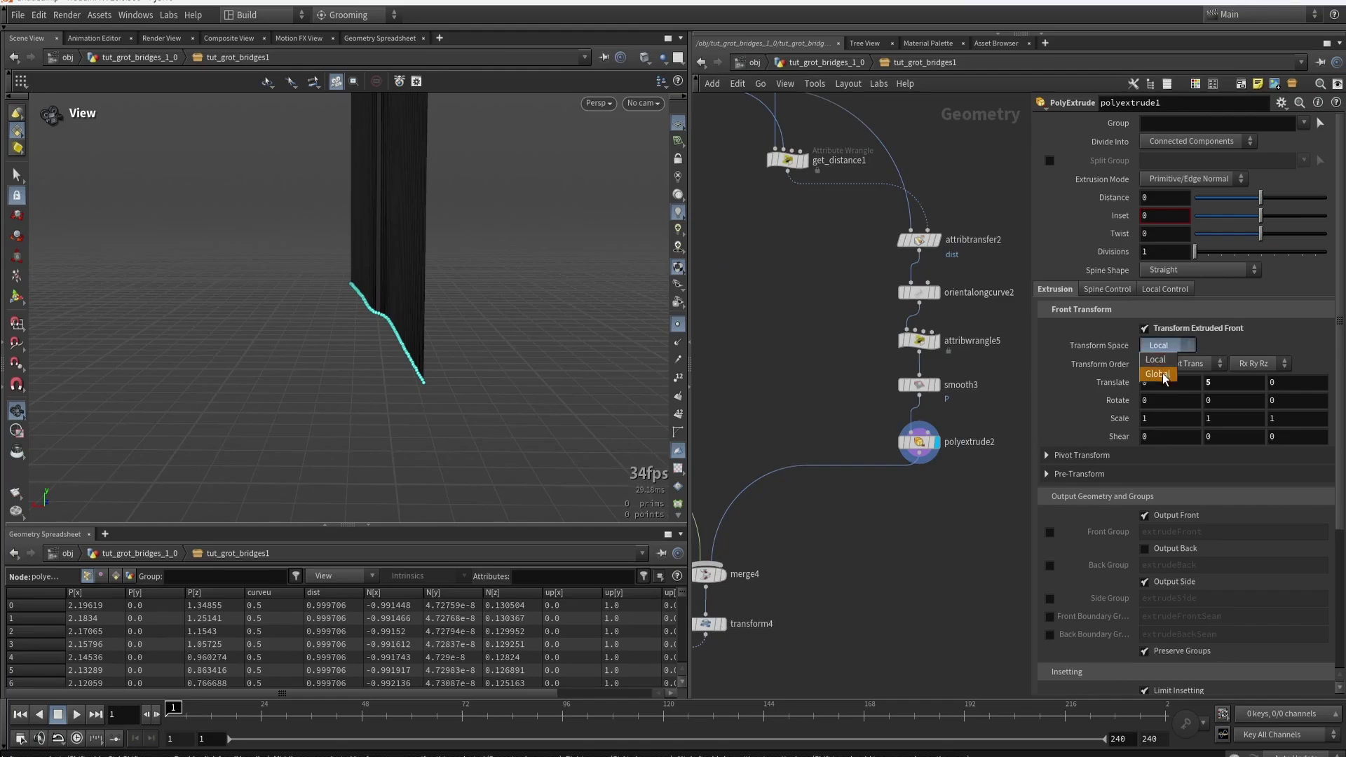
{"action": "left_click", "coordinate": [1157, 374]}
{"action": "scroll", "coordinate": [936, 533], "scroll_direction": "down", "scroll_amount": 3}
{"action": "middle_click_drag", "start_coordinate": [954, 526], "coordinate": [1045, 528]}
{"action": "scroll", "coordinate": [763, 473], "scroll_direction": "up", "scroll_amount": 3}
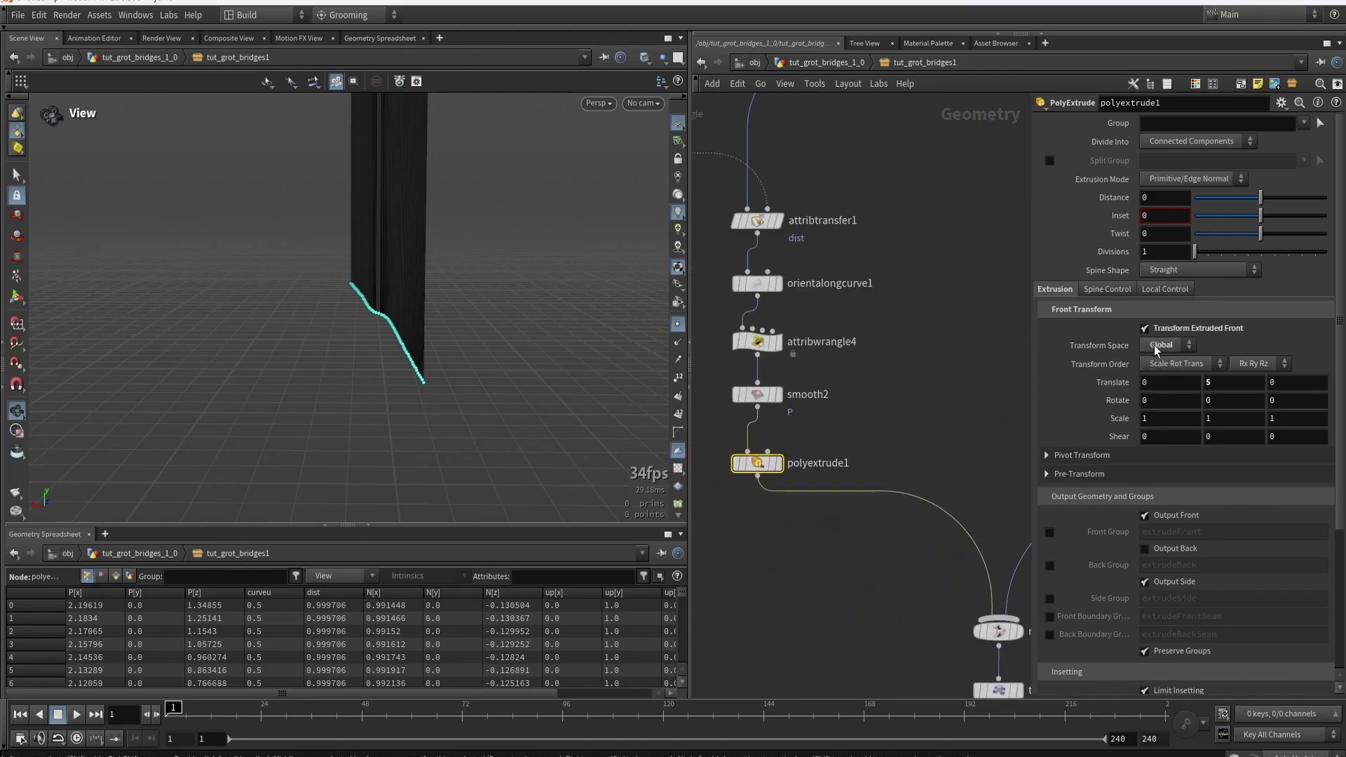
{"action": "scroll", "coordinate": [802, 543], "scroll_direction": "down", "scroll_amount": 3}
Display the transform4 output and examine the extruded walls, following the network down towards the path-deform loops.
{"action": "left_click", "coordinate": [991, 518]}
{"action": "middle_click_drag", "start_coordinate": [818, 496], "coordinate": [912, 395]}
{"action": "scroll", "coordinate": [912, 395], "scroll_direction": "down", "scroll_amount": 3}
{"action": "scroll", "coordinate": [931, 465], "scroll_direction": "up", "scroll_amount": 4}
{"action": "left_click", "coordinate": [926, 463]}
{"action": "middle_click_drag", "start_coordinate": [801, 554], "coordinate": [880, 364]}
{"action": "scroll", "coordinate": [881, 464], "scroll_direction": "down", "scroll_amount": 3}
{"action": "scroll", "coordinate": [880, 363], "scroll_direction": "down", "scroll_amount": 3}
{"action": "scroll", "coordinate": [809, 515], "scroll_direction": "up", "scroll_amount": 5}
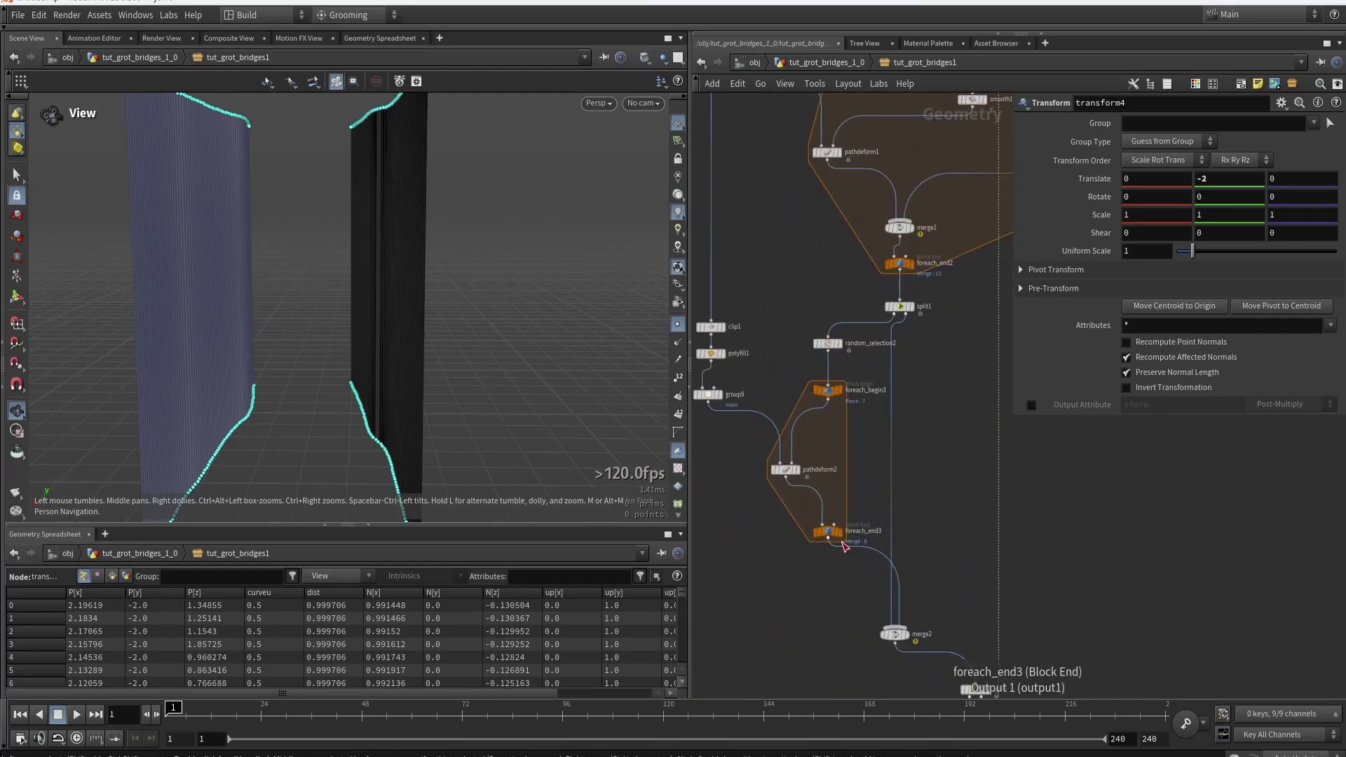
Display the merge2 output and the network's final output, and examine the generated bridges from several angles.
{"action": "left_click", "coordinate": [905, 635]}
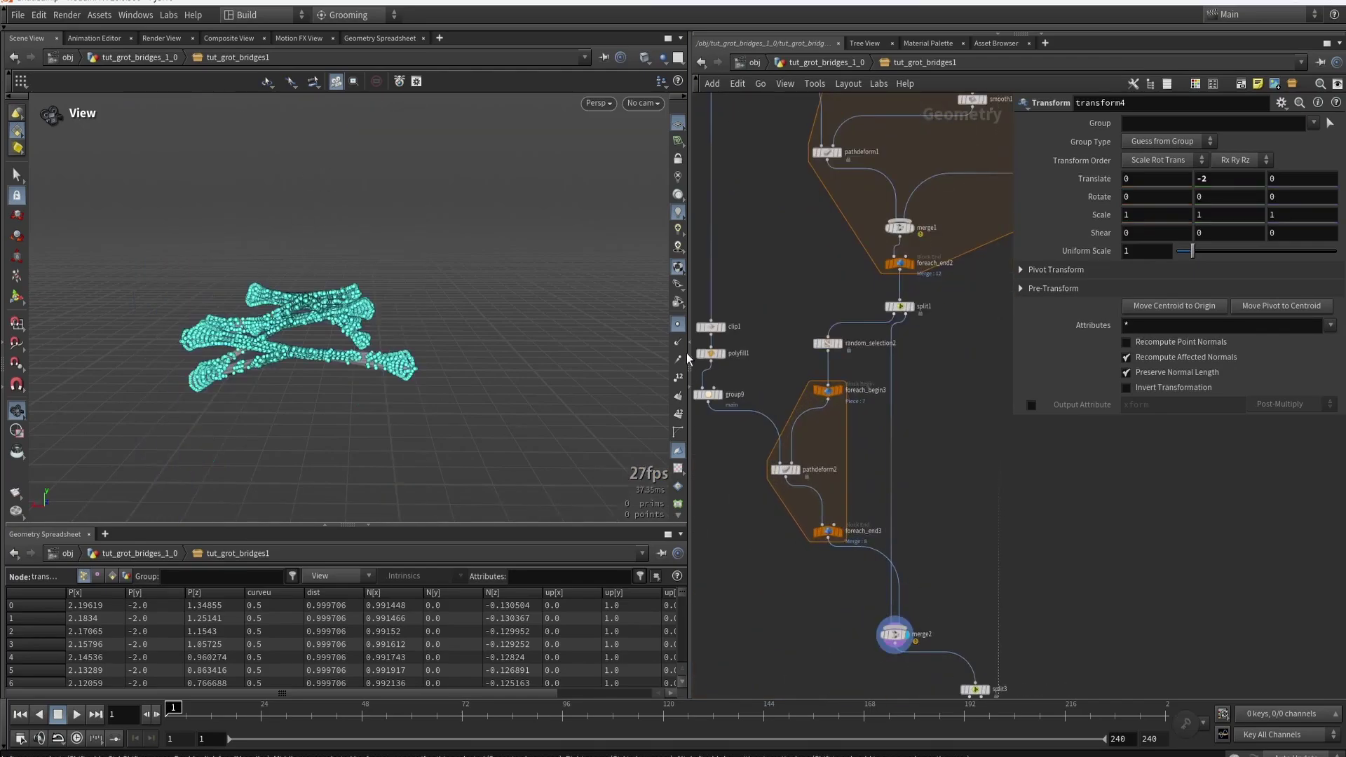
{"action": "left_click_drag", "start_coordinate": [421, 329], "coordinate": [601, 351]}
{"action": "middle_click_drag", "start_coordinate": [944, 550], "coordinate": [845, 317]}
{"action": "scroll", "coordinate": [845, 317], "scroll_direction": "down", "scroll_amount": 4}
{"action": "scroll", "coordinate": [905, 527], "scroll_direction": "up", "scroll_amount": 5}
{"action": "left_click", "coordinate": [894, 524]}
{"action": "left_click_drag", "start_coordinate": [319, 319], "coordinate": [246, 375]}
Display the convertline1 output at the start of the network to show the input curve.
{"action": "middle_click_drag", "start_coordinate": [873, 220], "coordinate": [801, 469]}
{"action": "scroll", "coordinate": [801, 469], "scroll_direction": "down", "scroll_amount": 5}
{"action": "middle_click_drag", "start_coordinate": [941, 199], "coordinate": [889, 446]}
{"action": "scroll", "coordinate": [889, 446], "scroll_direction": "down", "scroll_amount": 3}
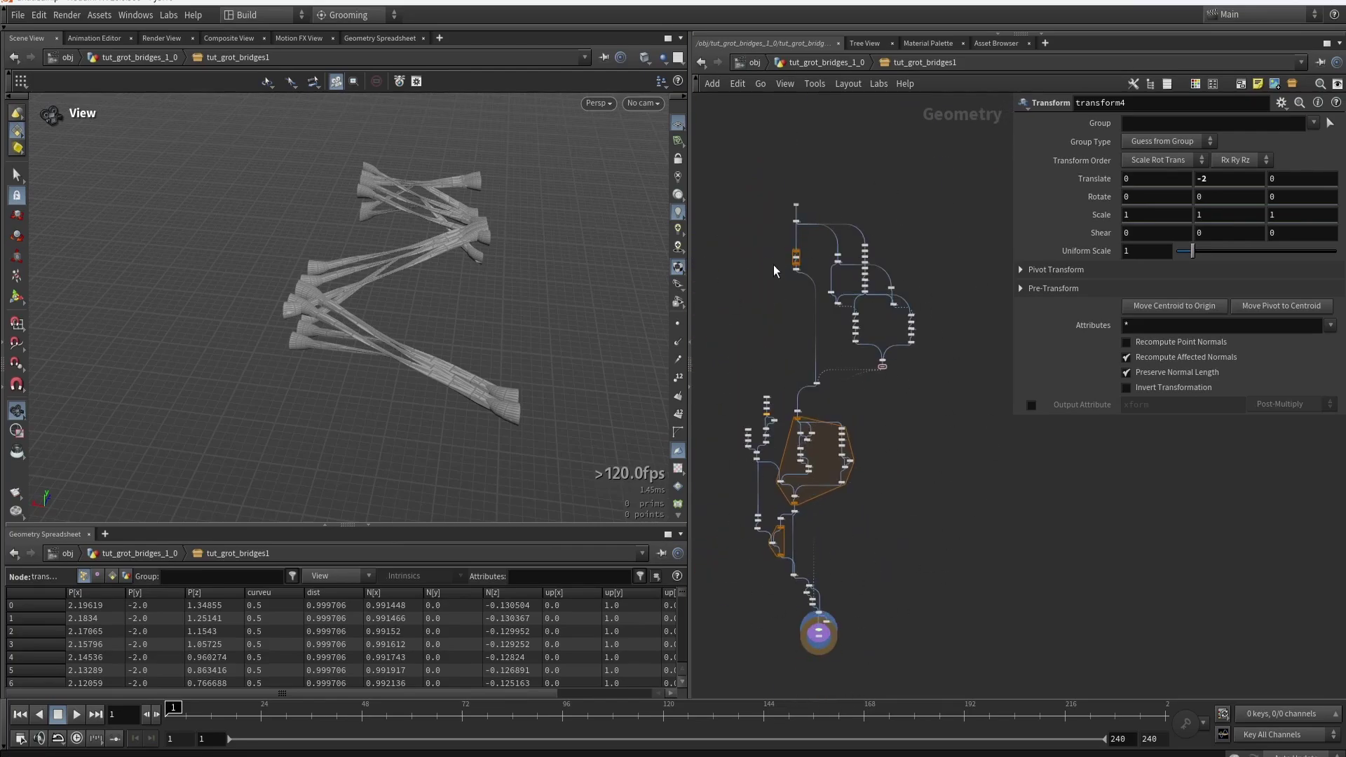
{"action": "scroll", "coordinate": [785, 209], "scroll_direction": "up", "scroll_amount": 10}
{"action": "left_click", "coordinate": [798, 224]}
{"action": "left_click", "coordinate": [795, 224]}
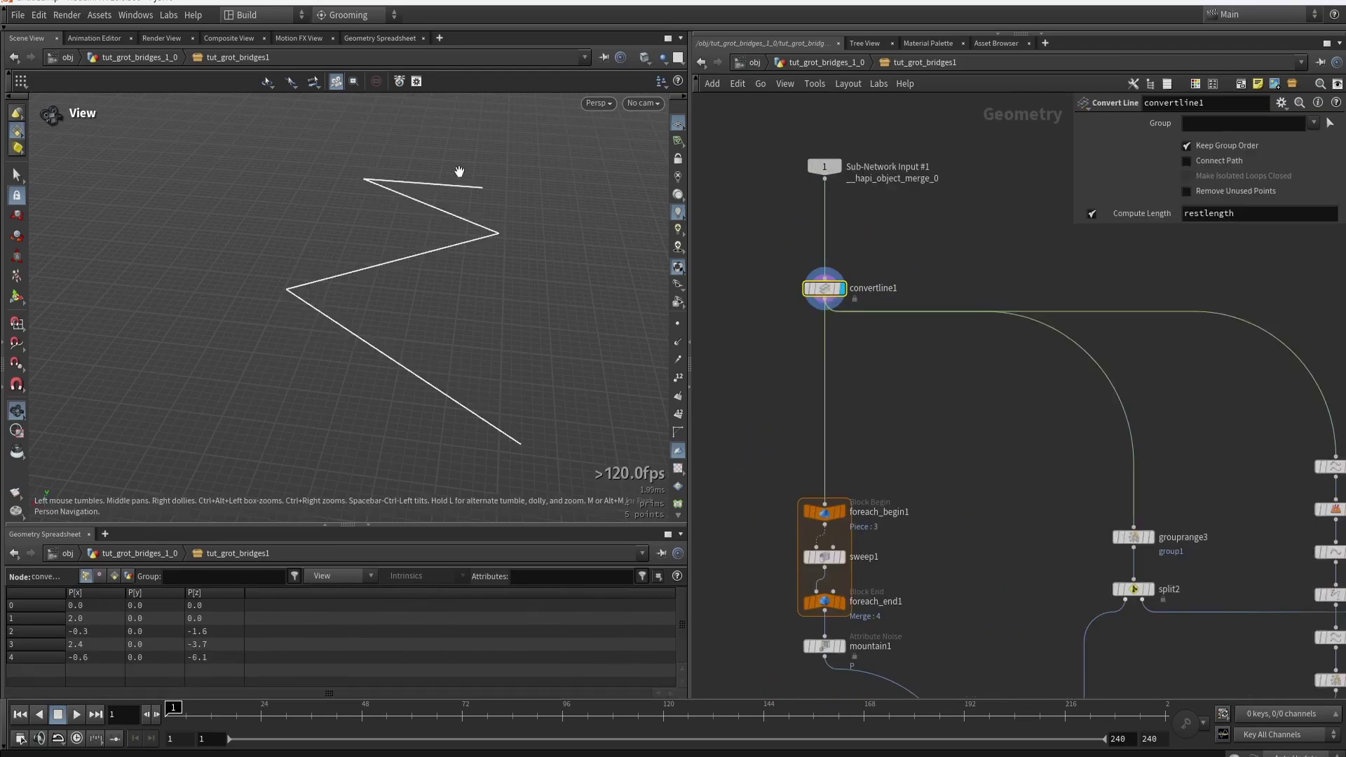
Switch the viewport to the top view and examine the input curve's zigzag shape and placement.
{"action": "left_click_drag", "start_coordinate": [450, 290], "coordinate": [491, 319]}
{"action": "key", "text": "space+2"}
{"action": "scroll", "coordinate": [435, 327], "scroll_direction": "down", "scroll_amount": 8}
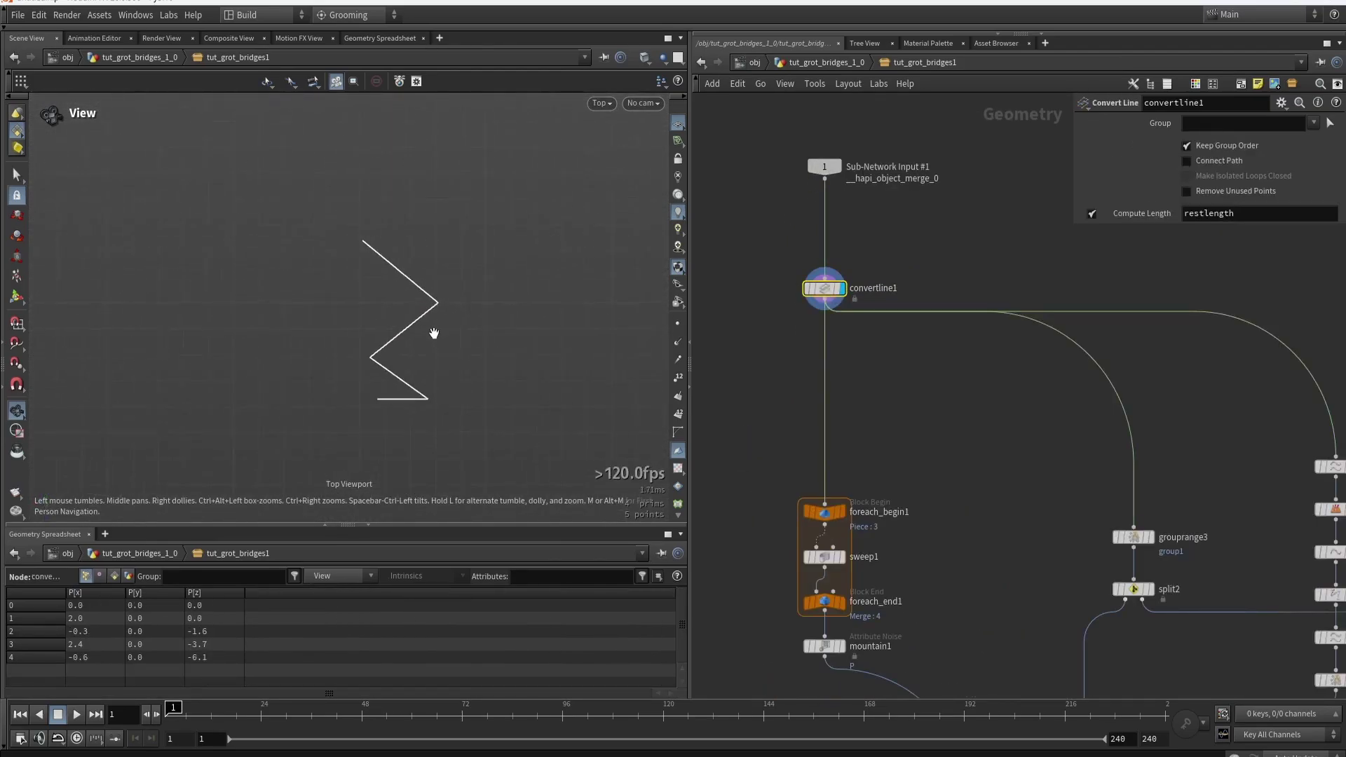
{"action": "scroll", "coordinate": [421, 369], "scroll_direction": "down", "scroll_amount": 2}
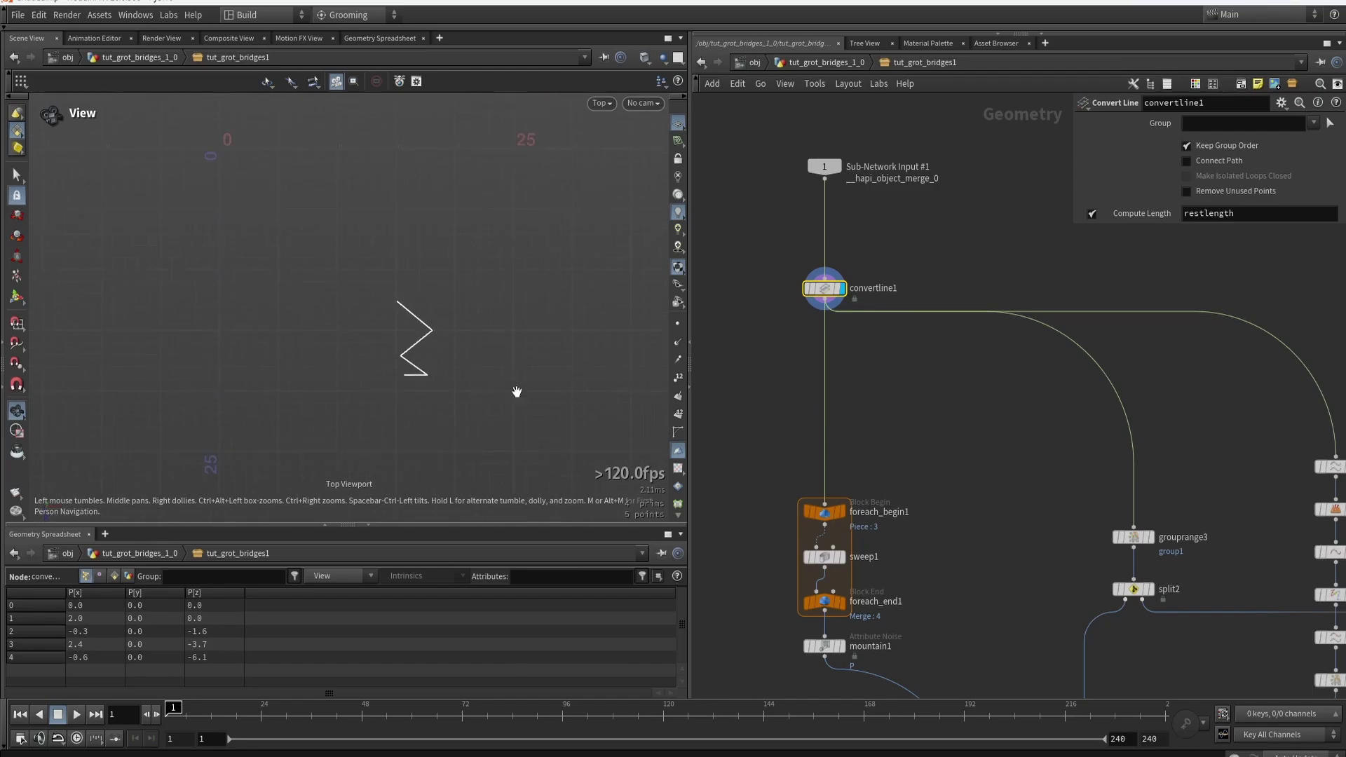
{"action": "scroll", "coordinate": [460, 340], "scroll_direction": "up", "scroll_amount": 6}
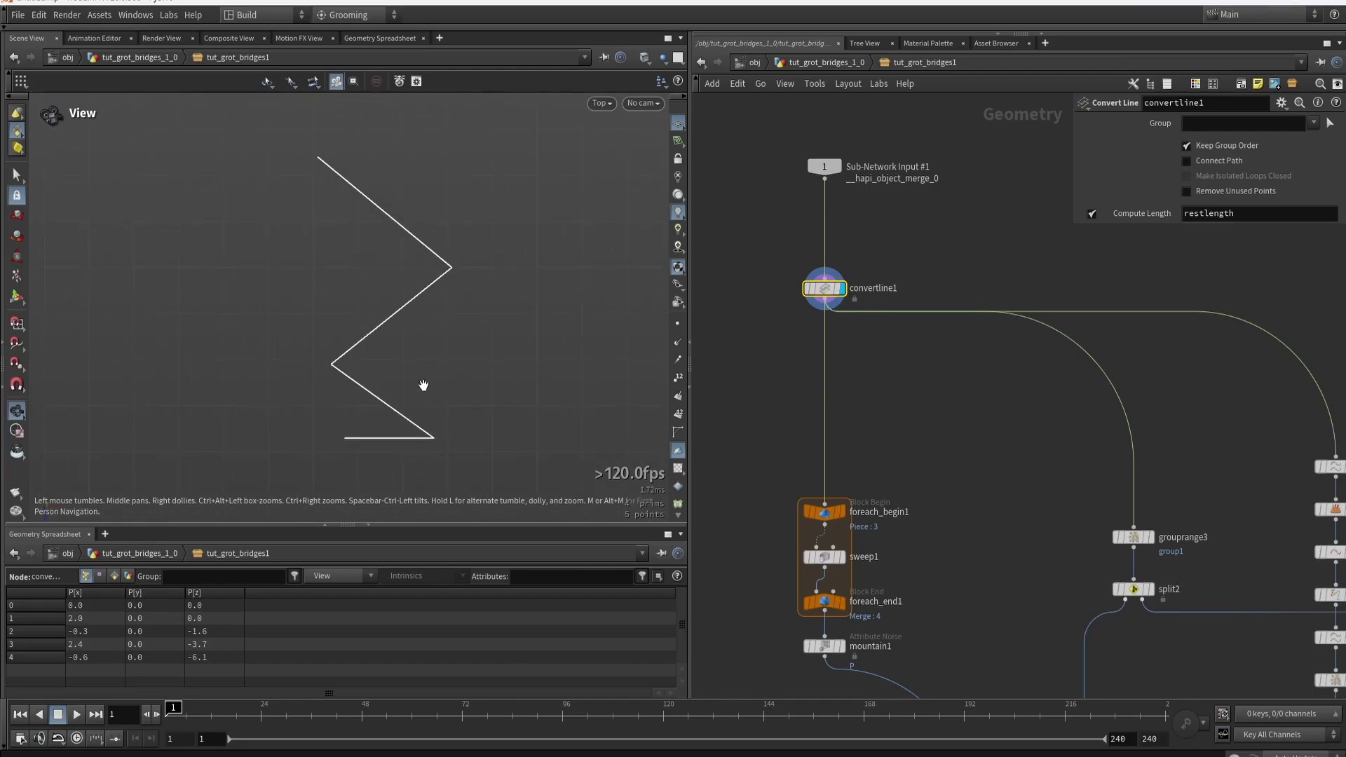
{"action": "middle_click_drag", "start_coordinate": [343, 190], "coordinate": [339, 297]}
{"action": "scroll", "coordinate": [338, 300], "scroll_direction": "down", "scroll_amount": 2}
{"action": "key", "text": "h"}
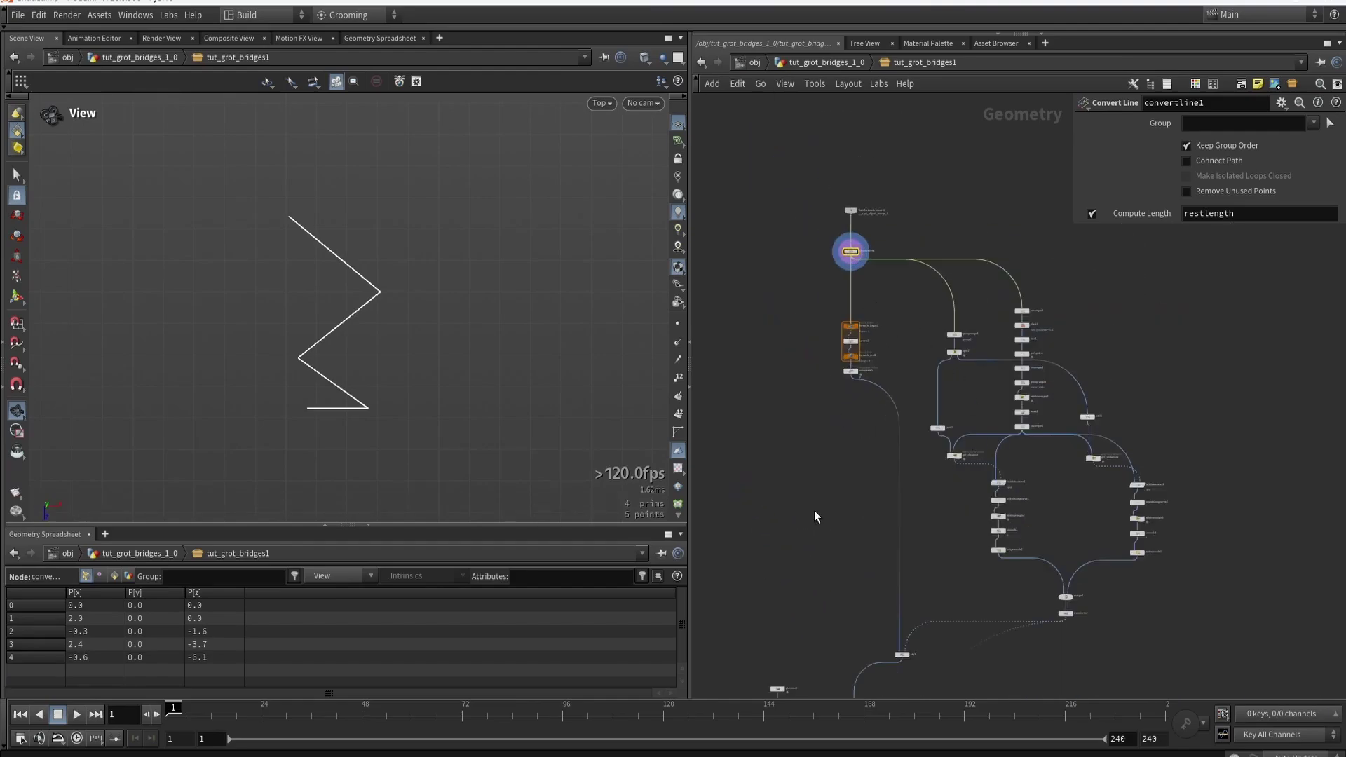
Review the node network from the wall branches and ray projection down to the bridge loops and output.
{"action": "middle_click_drag", "start_coordinate": [850, 557], "coordinate": [926, 409]}
{"action": "scroll", "coordinate": [926, 410], "scroll_direction": "down", "scroll_amount": 3}
{"action": "middle_click_drag", "start_coordinate": [1052, 576], "coordinate": [996, 375]}
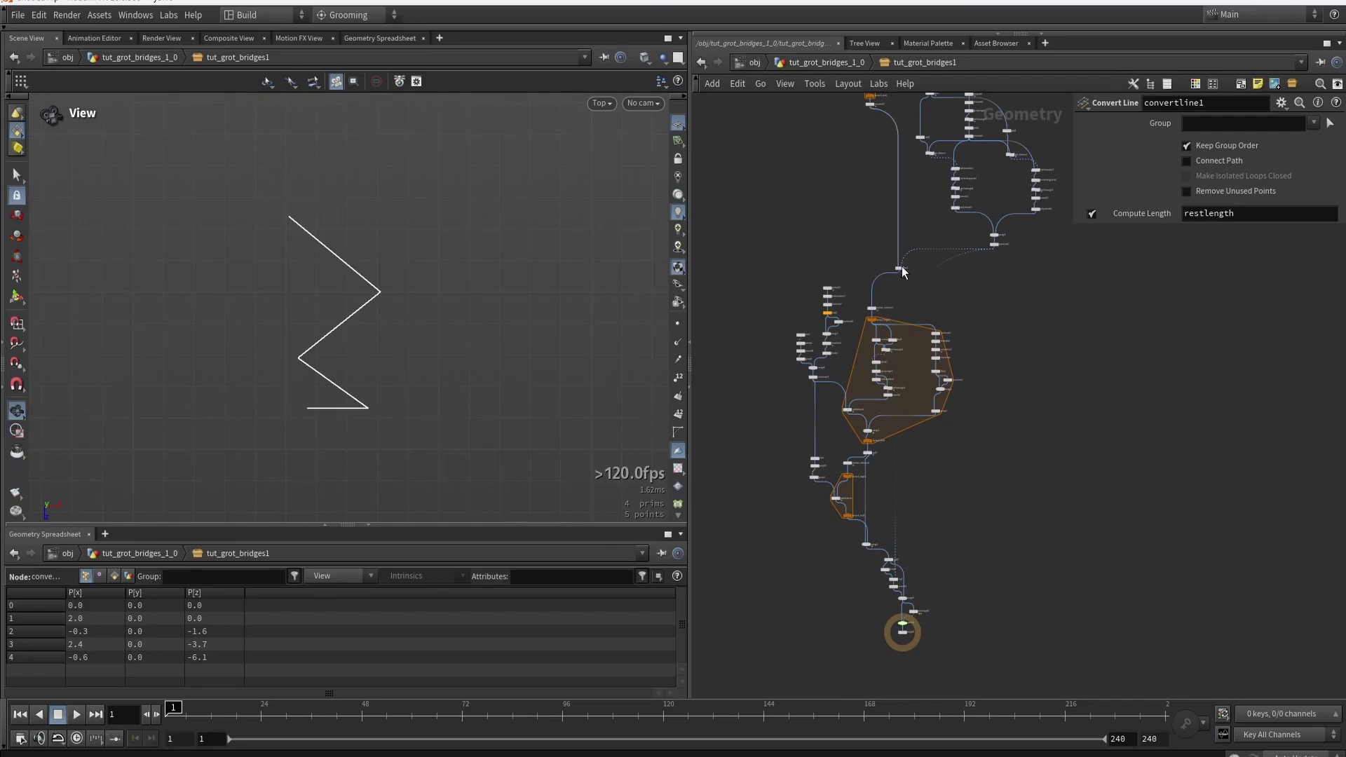
{"action": "scroll", "coordinate": [990, 195], "scroll_direction": "up", "scroll_amount": 4}
{"action": "scroll", "coordinate": [907, 319], "scroll_direction": "down", "scroll_amount": 4}
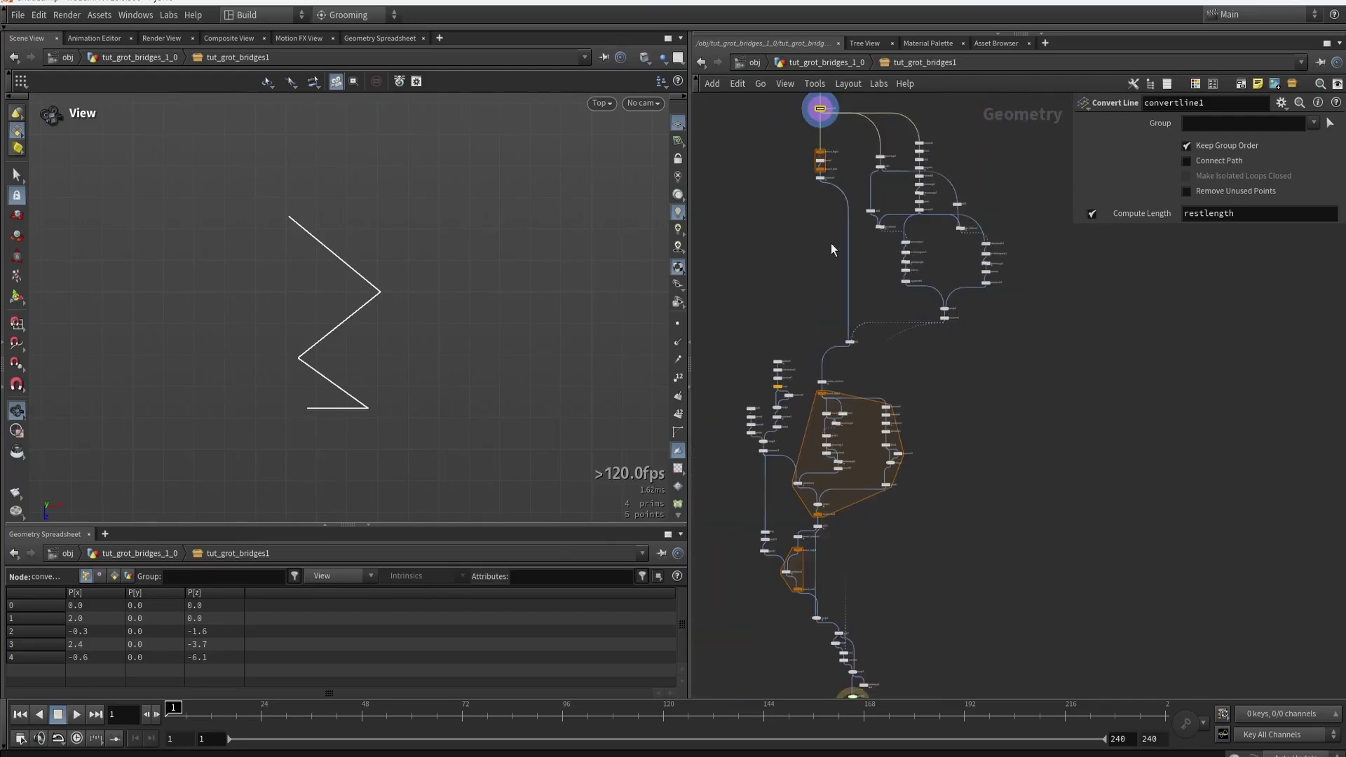
Save the edited network to the bridge digital asset's definition.
{"action": "left_click_drag", "start_coordinate": [790, 307], "coordinate": [901, 522]}
{"action": "left_click", "coordinate": [99, 15]}
{"action": "left_click", "coordinate": [302, 102]}
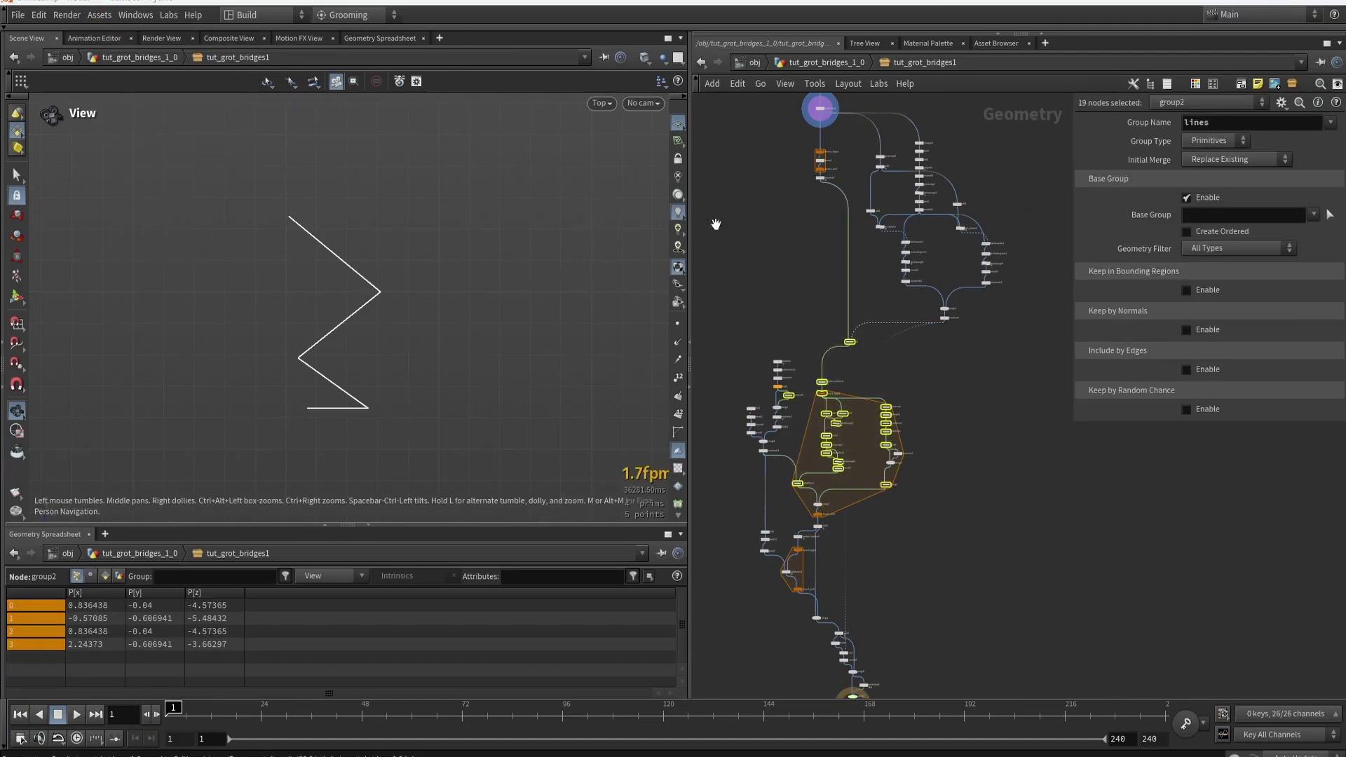
{"action": "left_click", "coordinate": [994, 428]}
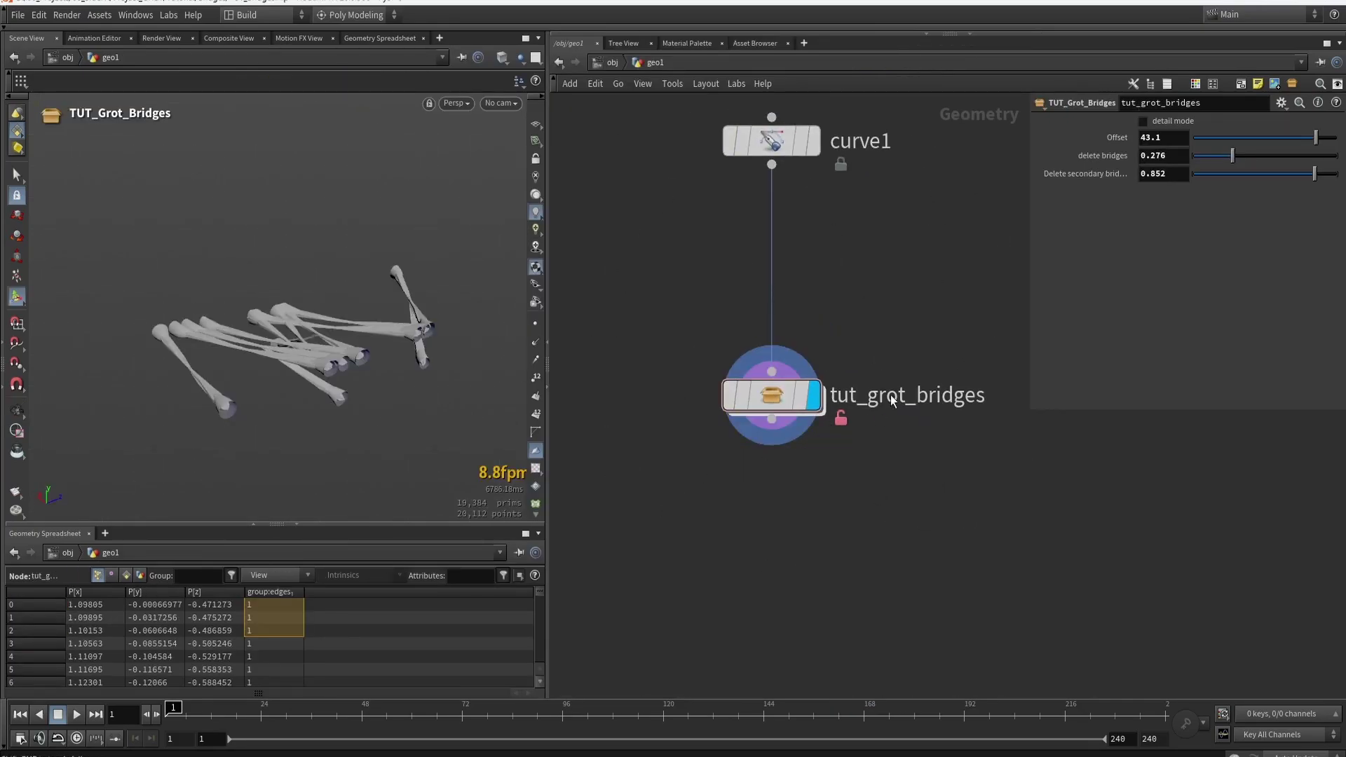
In the other Houdini session, open the tut_grot_bridges asset's network and inspect polyextrude1's transform space.
{"action": "double_click", "coordinate": [771, 403]}
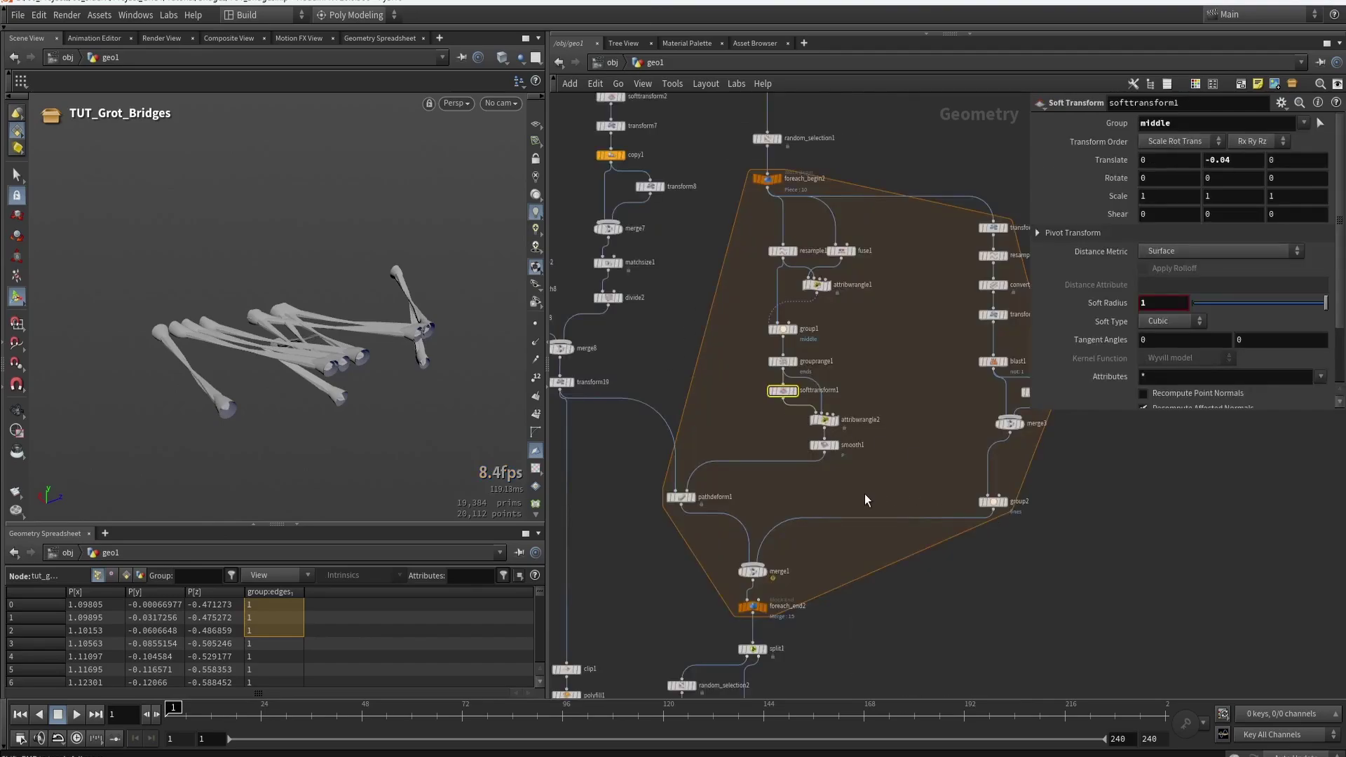
{"action": "scroll", "coordinate": [809, 565], "scroll_direction": "down", "scroll_amount": 5}
{"action": "scroll", "coordinate": [911, 319], "scroll_direction": "up", "scroll_amount": 5}
{"action": "left_click_drag", "start_coordinate": [899, 316], "coordinate": [834, 251]}
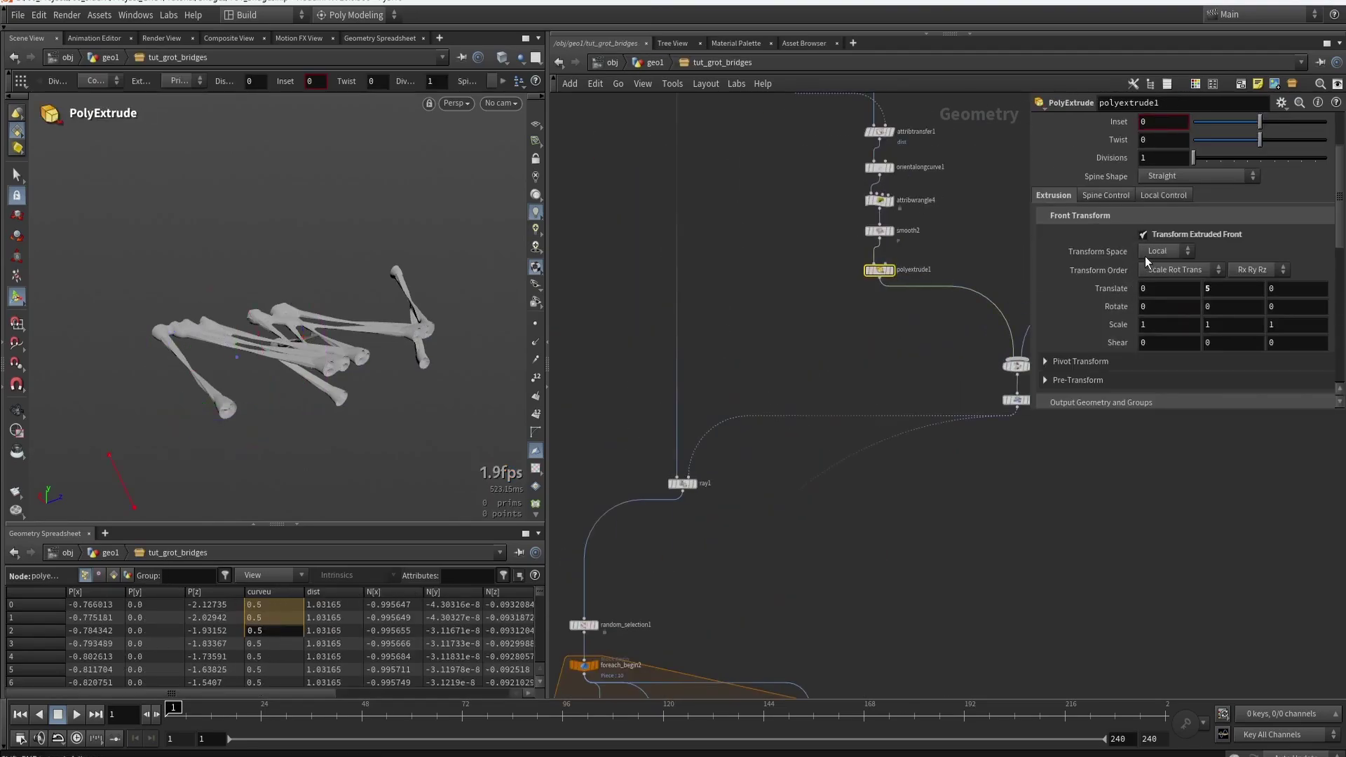
Match the tut_grot_bridges node to its current definition and check polyextrude1's transform space inside it.
{"action": "left_click", "coordinate": [653, 63]}
{"action": "right_click", "coordinate": [769, 398]}
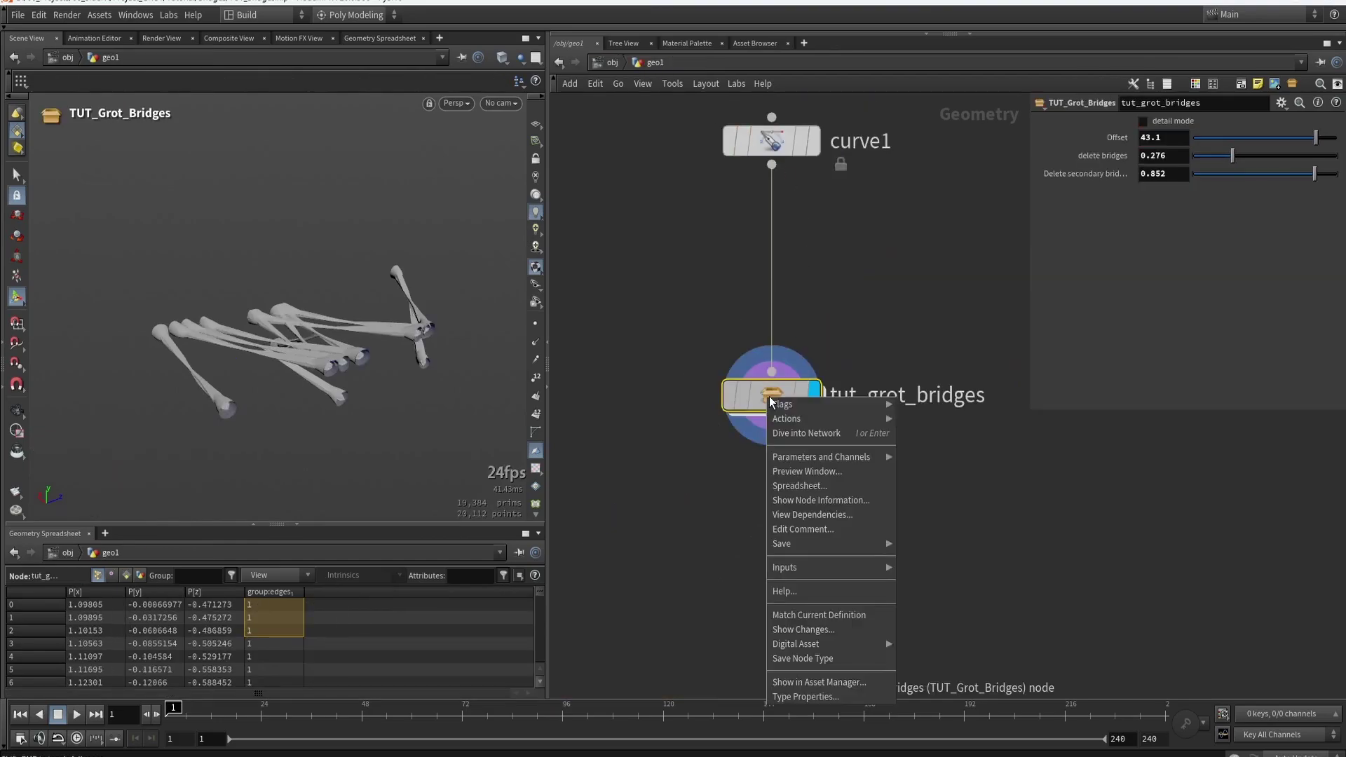
{"action": "left_click", "coordinate": [857, 615]}
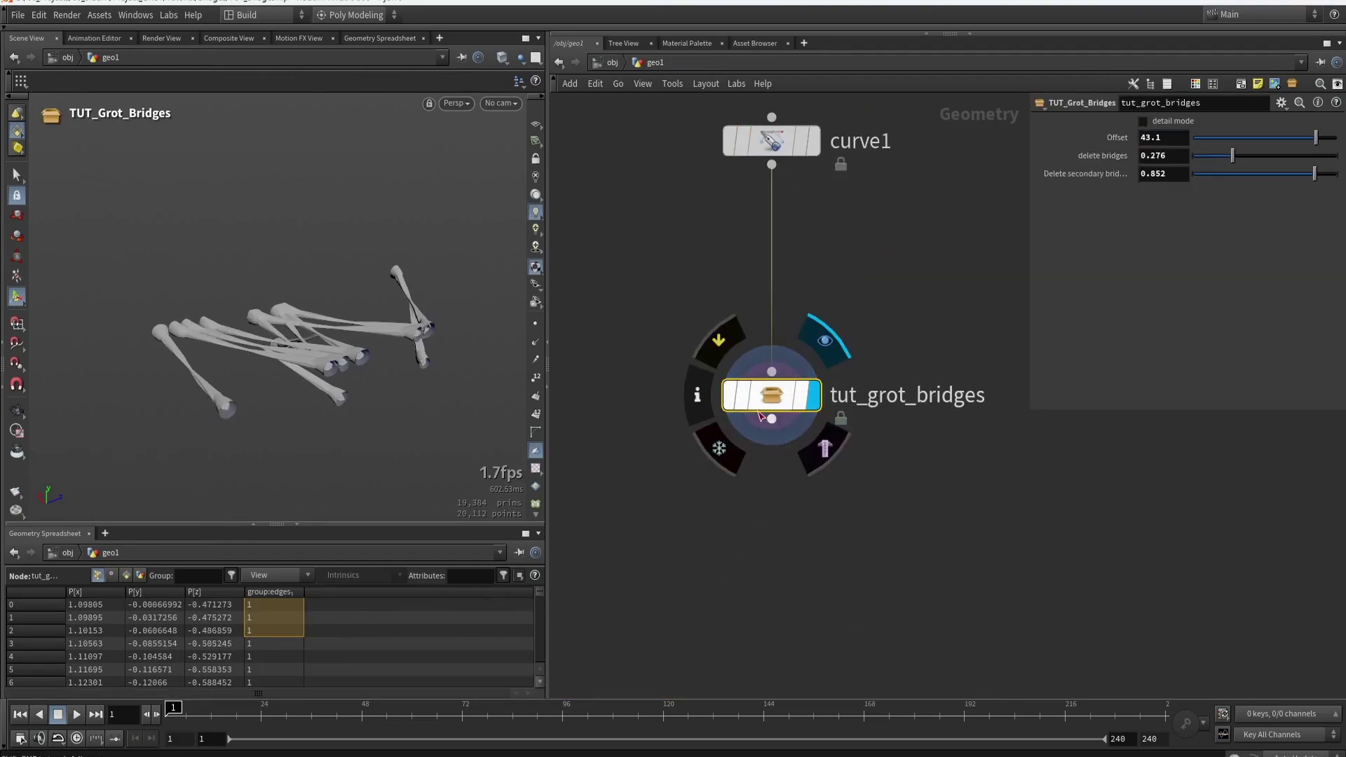
{"action": "double_click", "coordinate": [776, 397]}
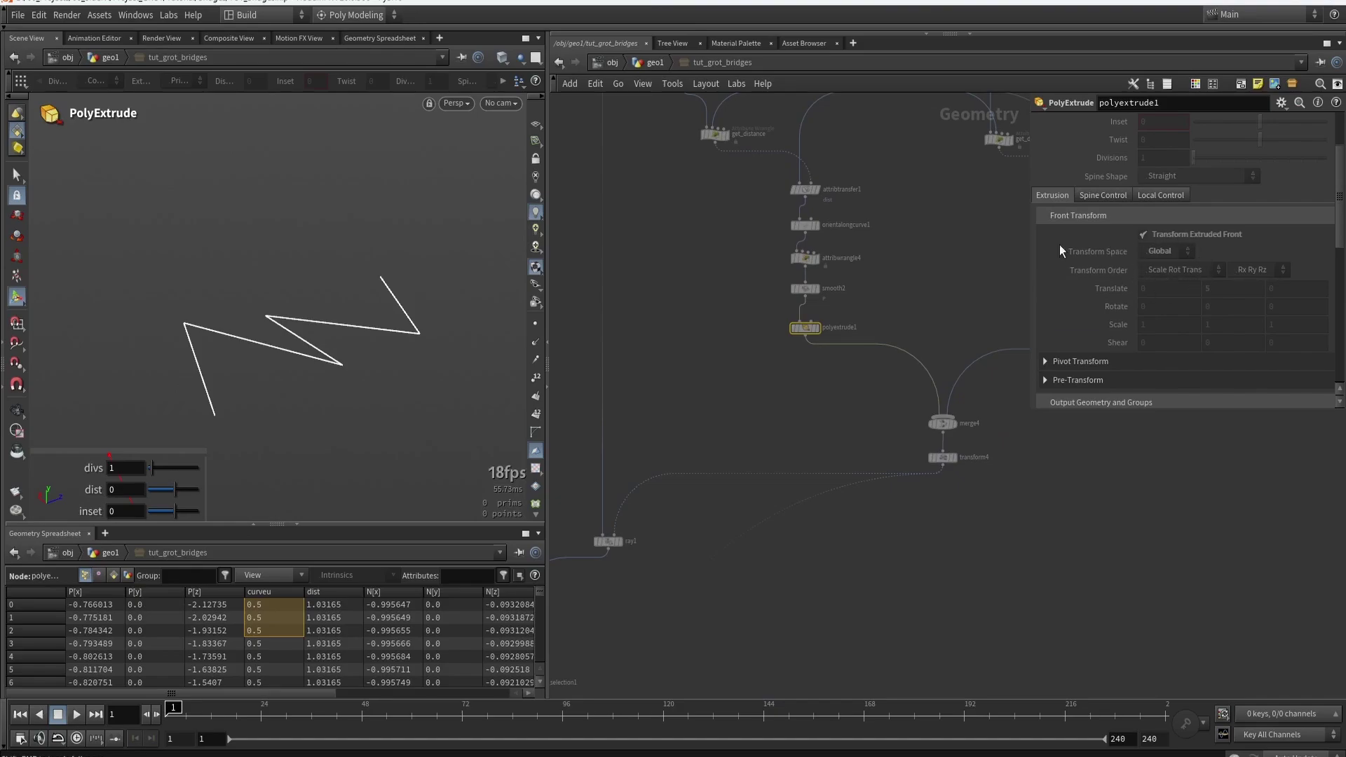
{"action": "left_click", "coordinate": [643, 65]}
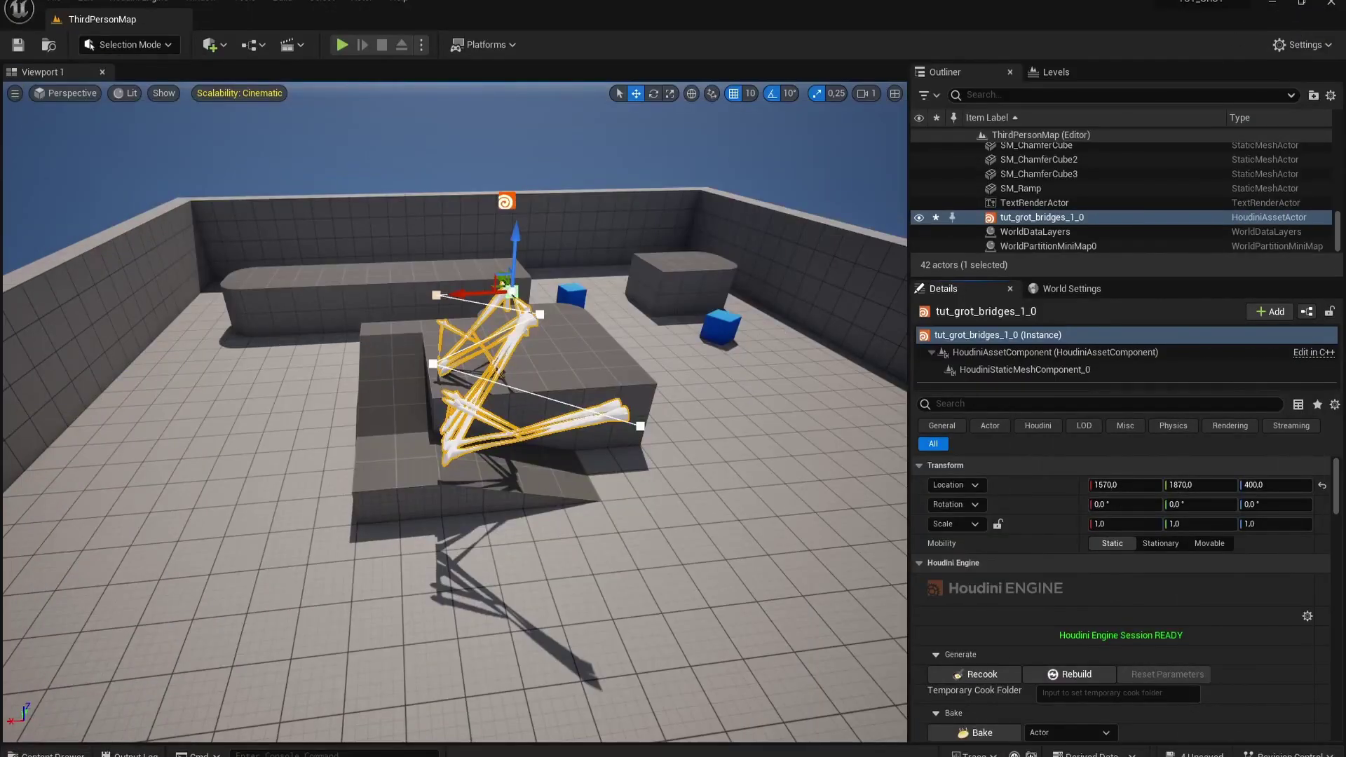
In Unreal Engine, frame the bridge asset and extend its curve with another zigzag point towards the back wall.
{"action": "mouse_move", "coordinate": [455, 411]}
{"action": "right_mouse_down"}
{"action": "mouse_move", "coordinate": [455, 309]}
{"action": "mouse_move", "coordinate": [518, 428]}
{"action": "mouse_move", "coordinate": [501, 421]}
{"action": "mouse_move", "coordinate": [568, 414]}
{"action": "mouse_move", "coordinate": [673, 442]}
{"action": "mouse_move", "coordinate": [771, 427]}
{"action": "mouse_move", "coordinate": [456, 414]}
{"action": "right_mouse_up"}
{"action": "key", "text": "f"}
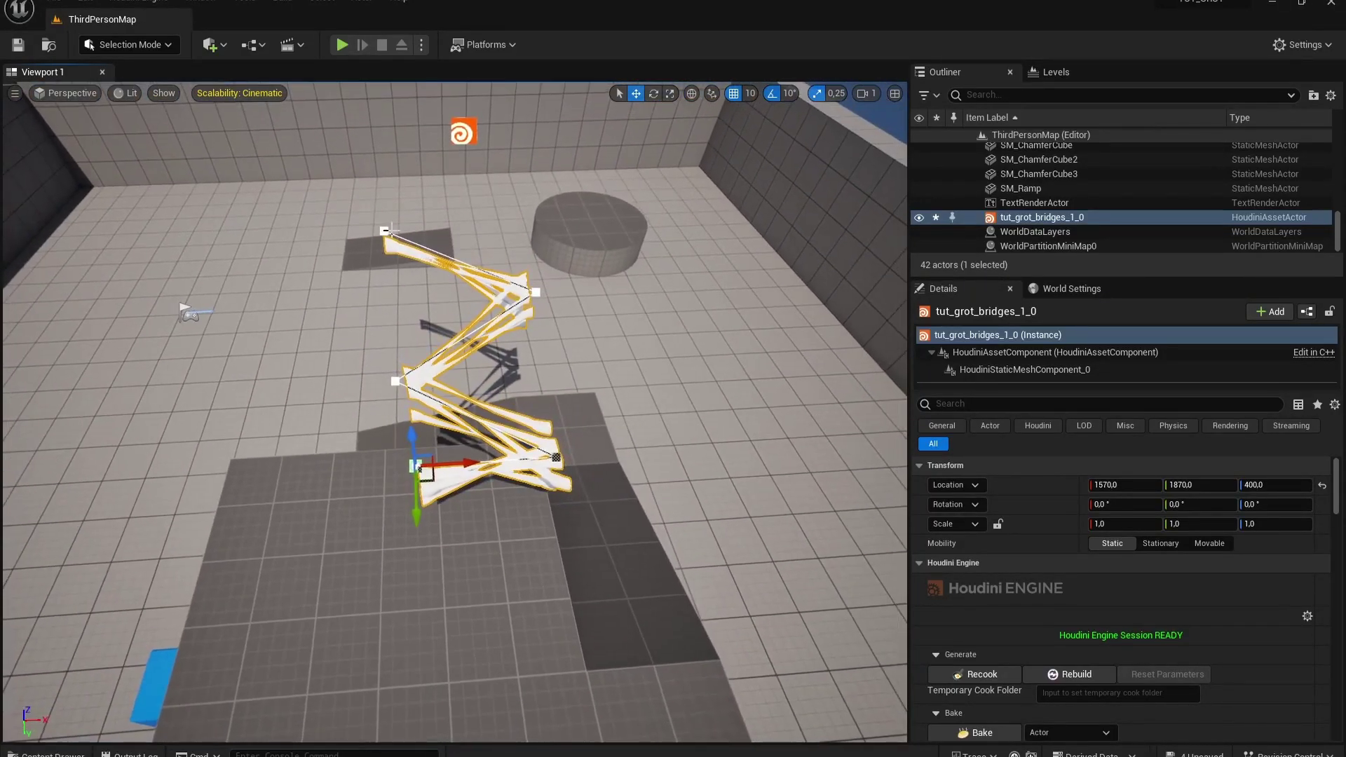
{"action": "left_click_drag", "start_coordinate": [397, 243], "coordinate": [508, 188]}
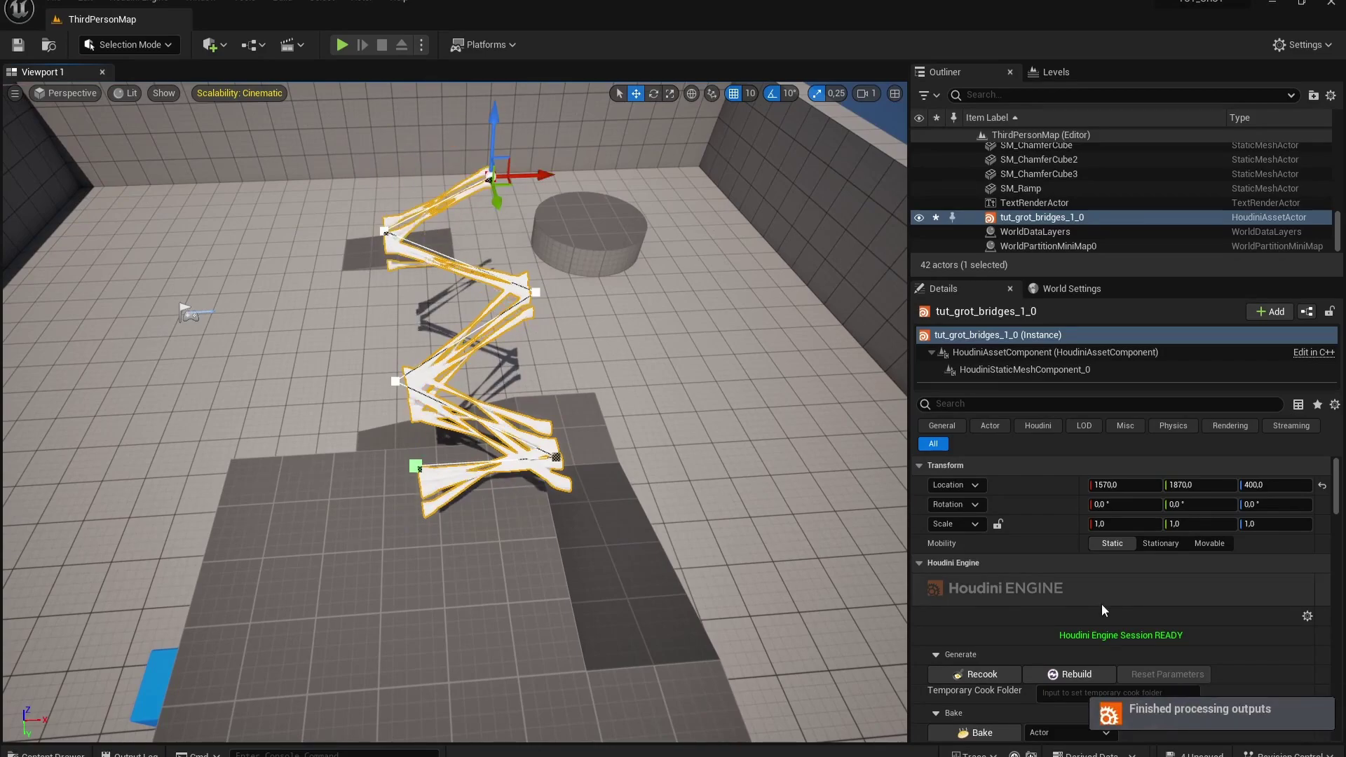
Set the bridge asset's Offset to about 39.3 and delete bridges to about 0.296.
{"action": "scroll", "coordinate": [1106, 579], "scroll_direction": "down", "scroll_amount": 10}
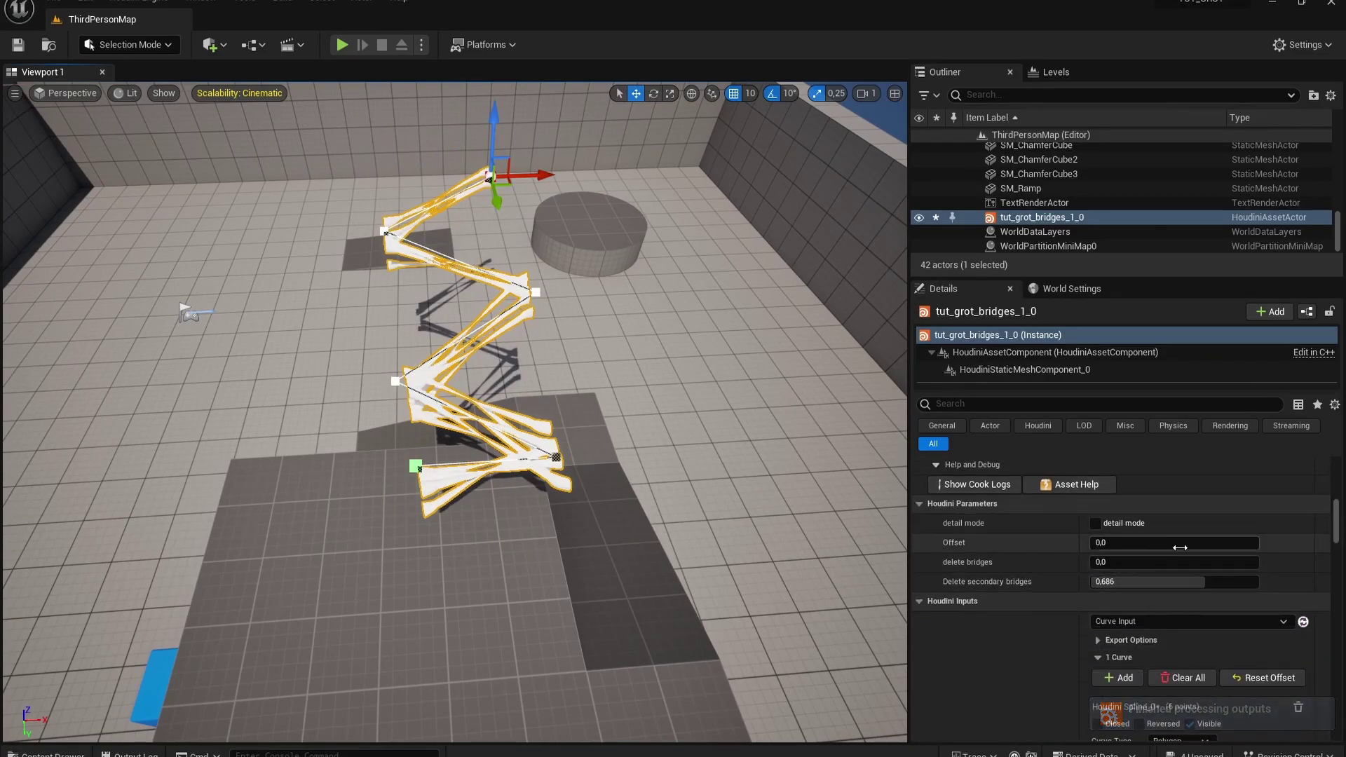
{"action": "key", "text": "w"}
{"action": "right_click_drag", "start_coordinate": [600, 519], "coordinate": [617, 519]}
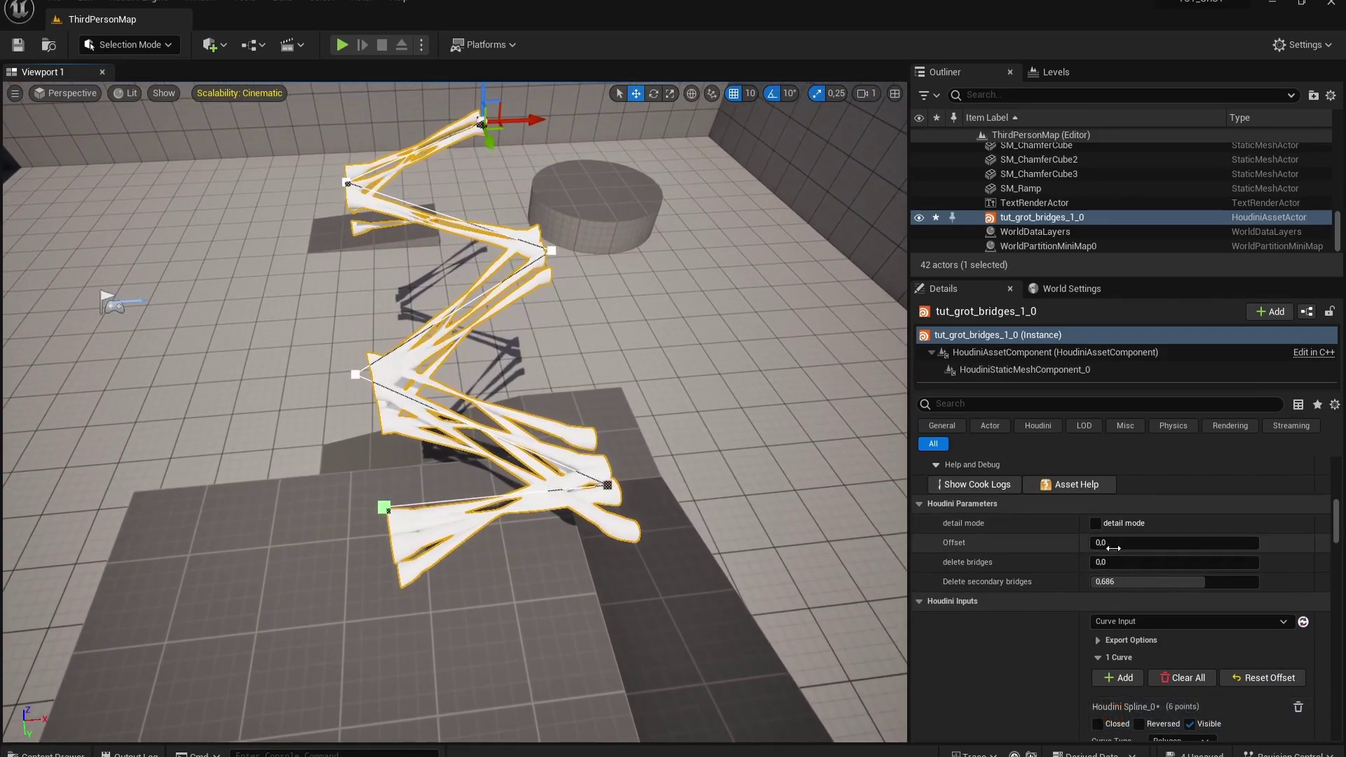
{"action": "mouse_move", "coordinate": [1111, 543]}
{"action": "left_mouse_down"}
{"action": "mouse_move", "coordinate": [1156, 543]}
{"action": "mouse_move", "coordinate": [1120, 542]}
{"action": "left_mouse_up"}
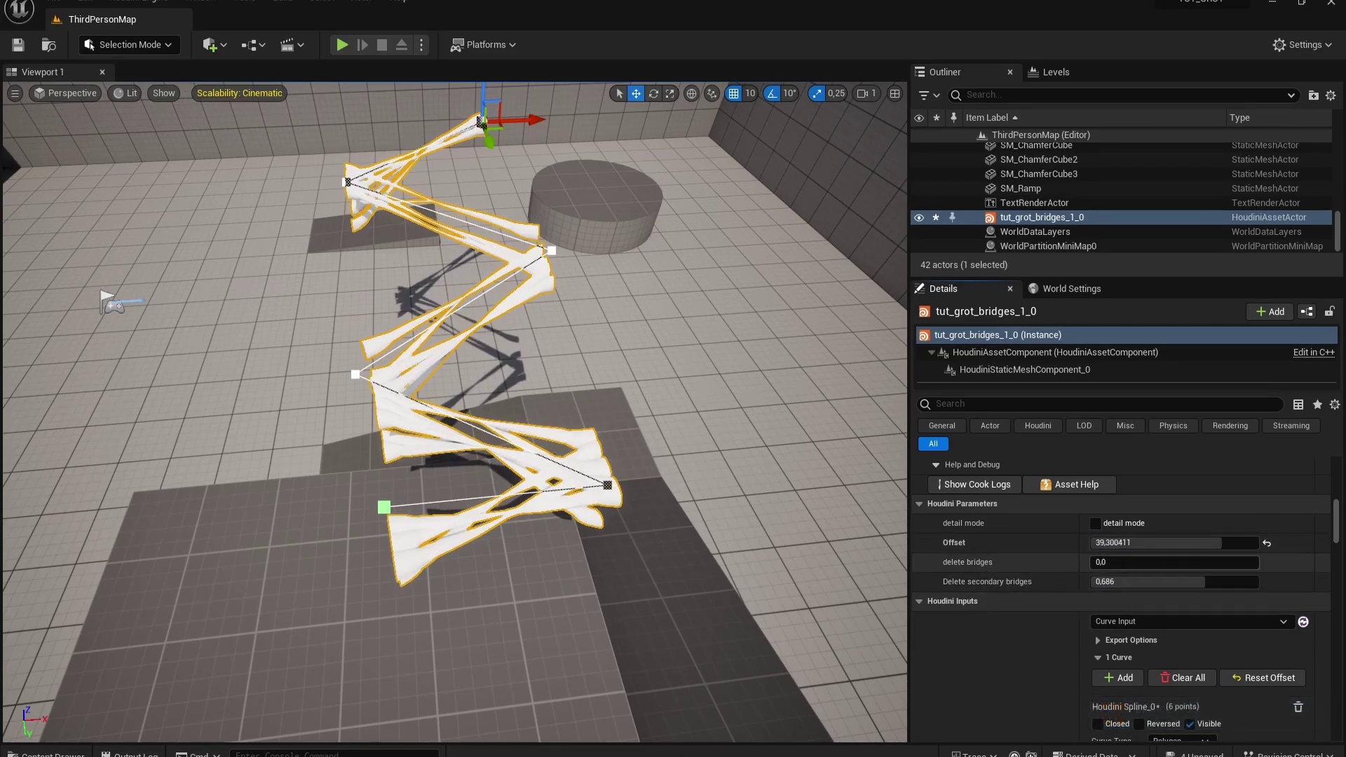
{"action": "left_click_drag", "start_coordinate": [1106, 562], "coordinate": [1110, 562]}
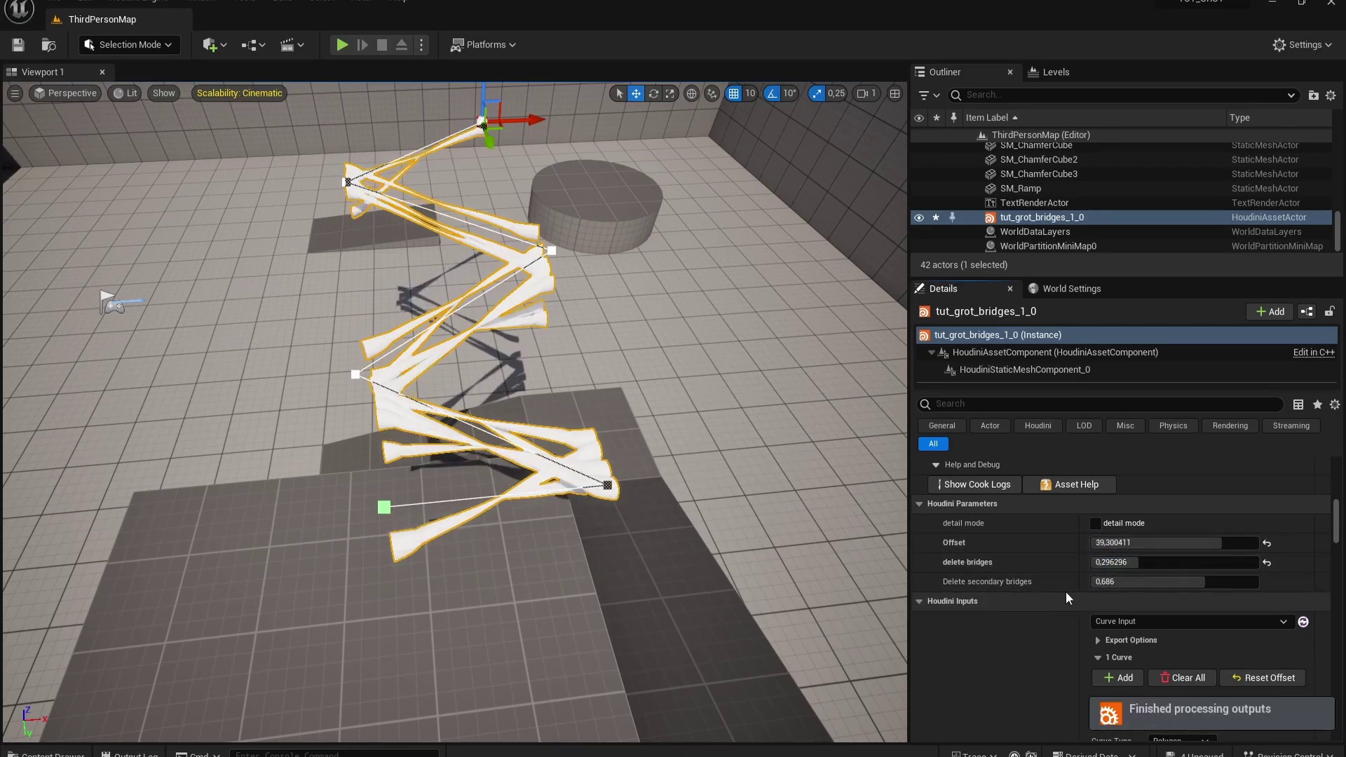
Place a second tut_grot_bridges asset between the long block and the outer wall and set its input to Curve Input.
{"action": "right_click_drag", "start_coordinate": [491, 379], "coordinate": [609, 364]}
{"action": "mouse_move", "coordinate": [581, 487]}
{"action": "right_mouse_down"}
{"action": "mouse_move", "coordinate": [610, 469]}
{"action": "mouse_move", "coordinate": [554, 448]}
{"action": "mouse_move", "coordinate": [581, 487]}
{"action": "right_mouse_up"}
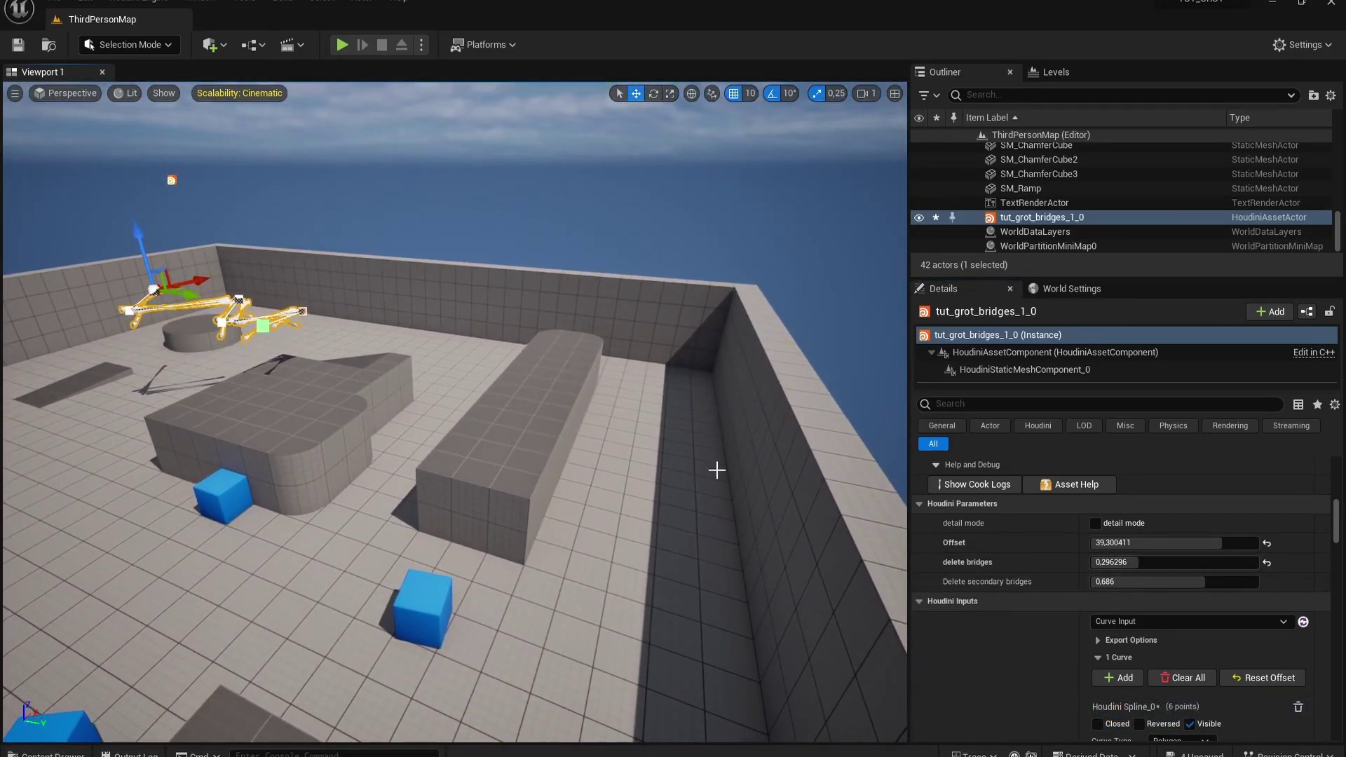
{"action": "right_click_drag", "start_coordinate": [575, 405], "coordinate": [512, 452]}
{"action": "right_click_drag", "start_coordinate": [393, 351], "coordinate": [490, 406]}
{"action": "key", "text": "ctrl+space"}
{"action": "left_click_drag", "start_coordinate": [282, 524], "coordinate": [467, 398]}
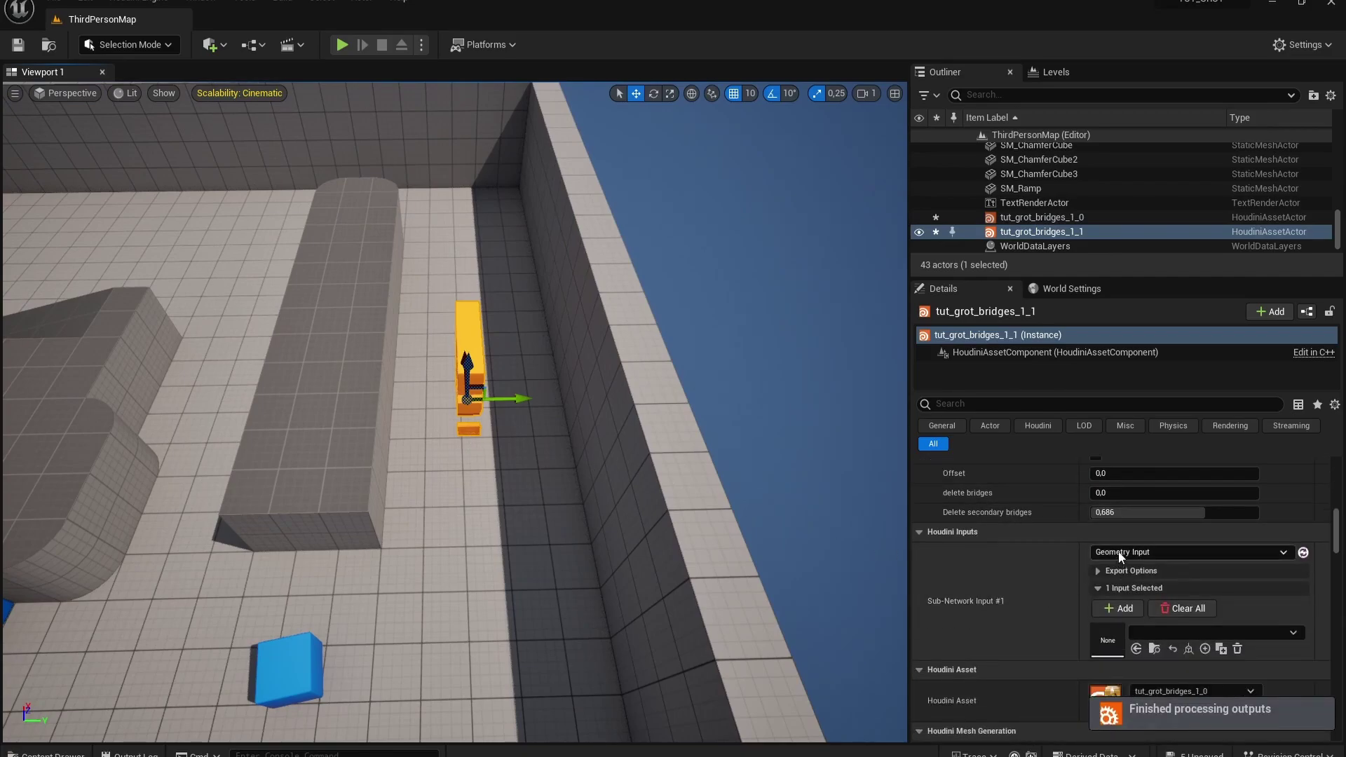
{"action": "left_click", "coordinate": [1119, 554]}
{"action": "left_click", "coordinate": [1117, 586]}
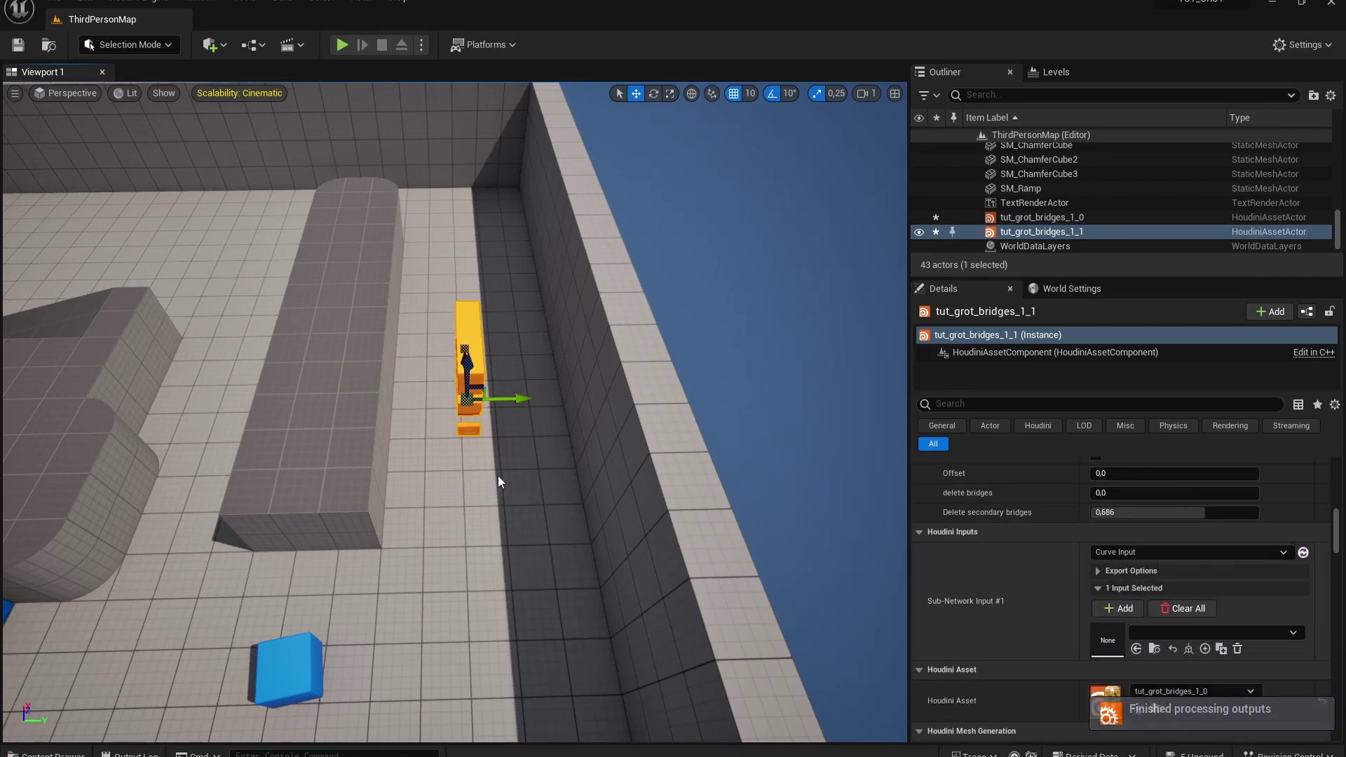
Raise the second bridge asset off the floor and move it against the side of the long block.
{"action": "right_click_drag", "start_coordinate": [498, 474], "coordinate": [536, 515]}
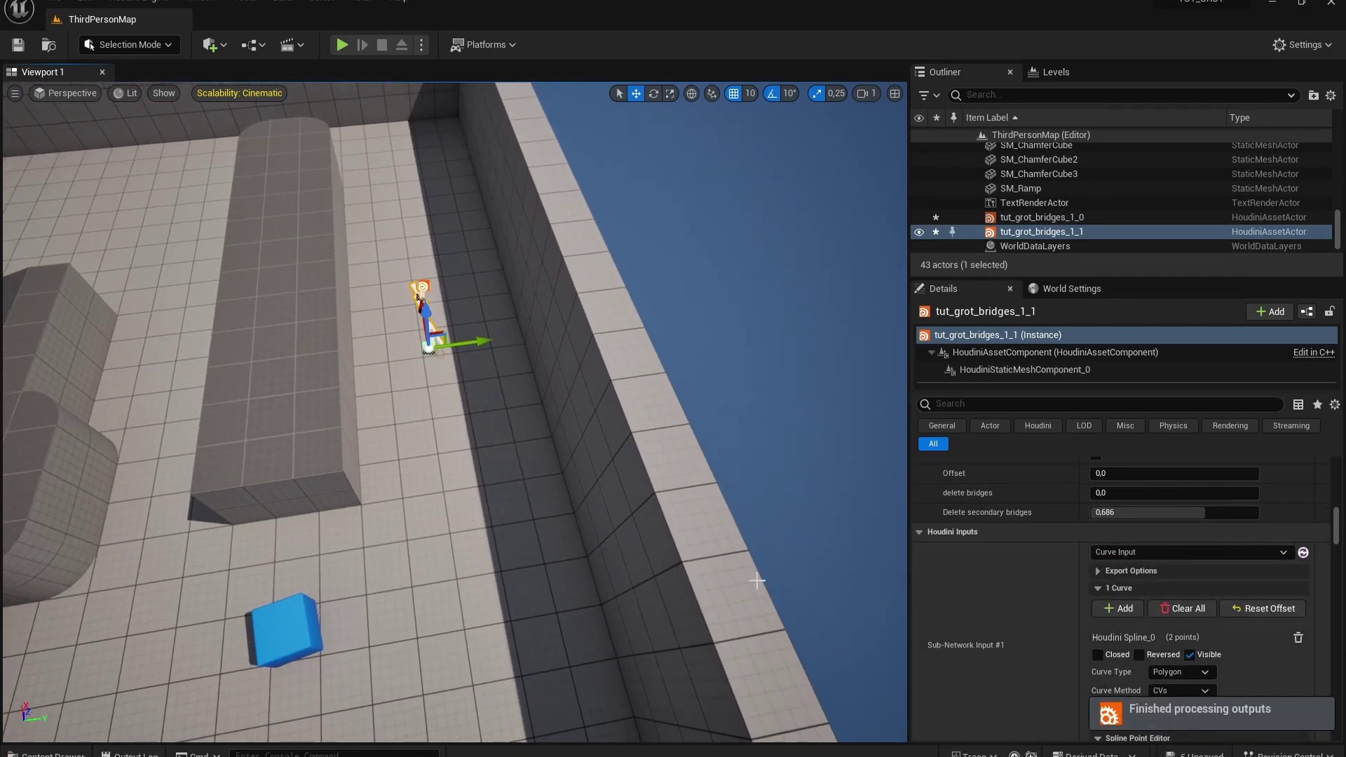
{"action": "right_click_drag", "start_coordinate": [692, 548], "coordinate": [614, 474]}
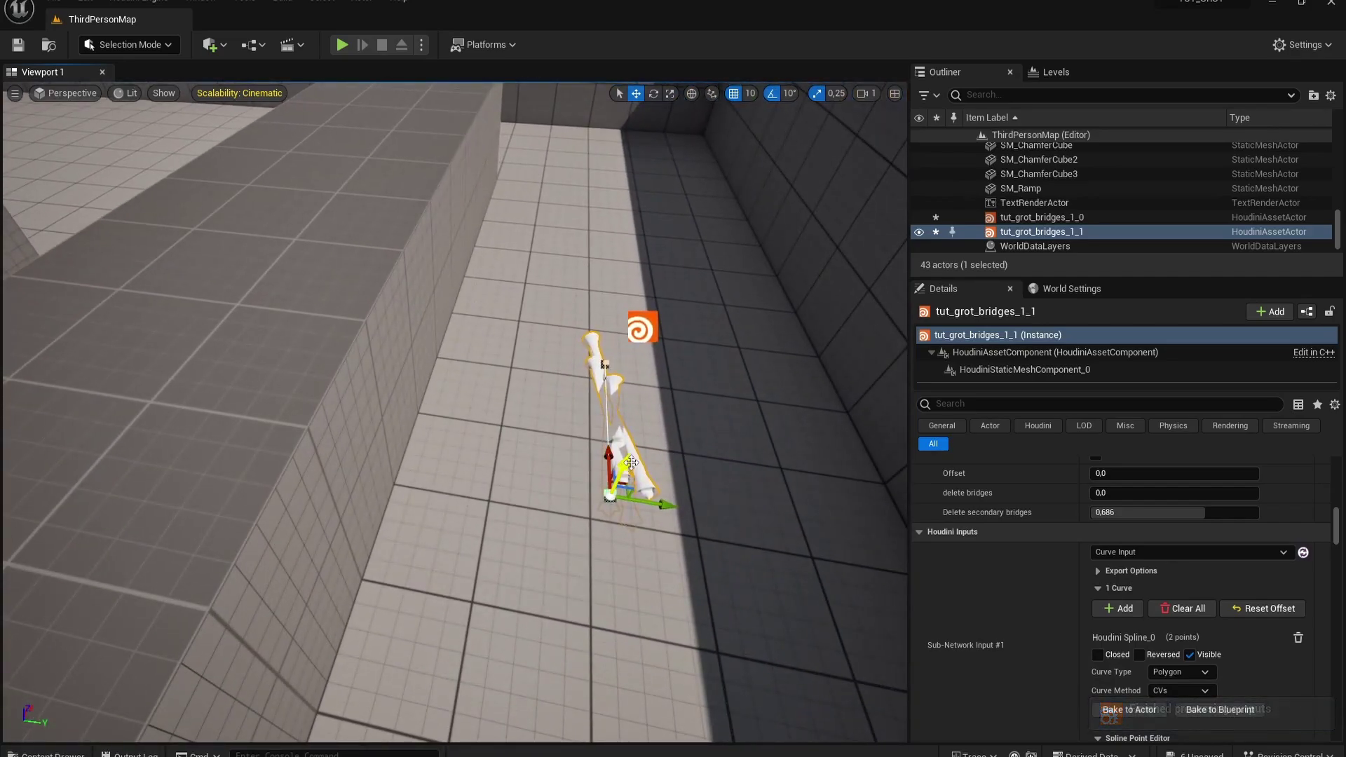
{"action": "left_click_drag", "start_coordinate": [631, 462], "coordinate": [688, 343]}
{"action": "right_click_drag", "start_coordinate": [688, 343], "coordinate": [522, 351]}
{"action": "left_click_drag", "start_coordinate": [522, 347], "coordinate": [284, 503]}
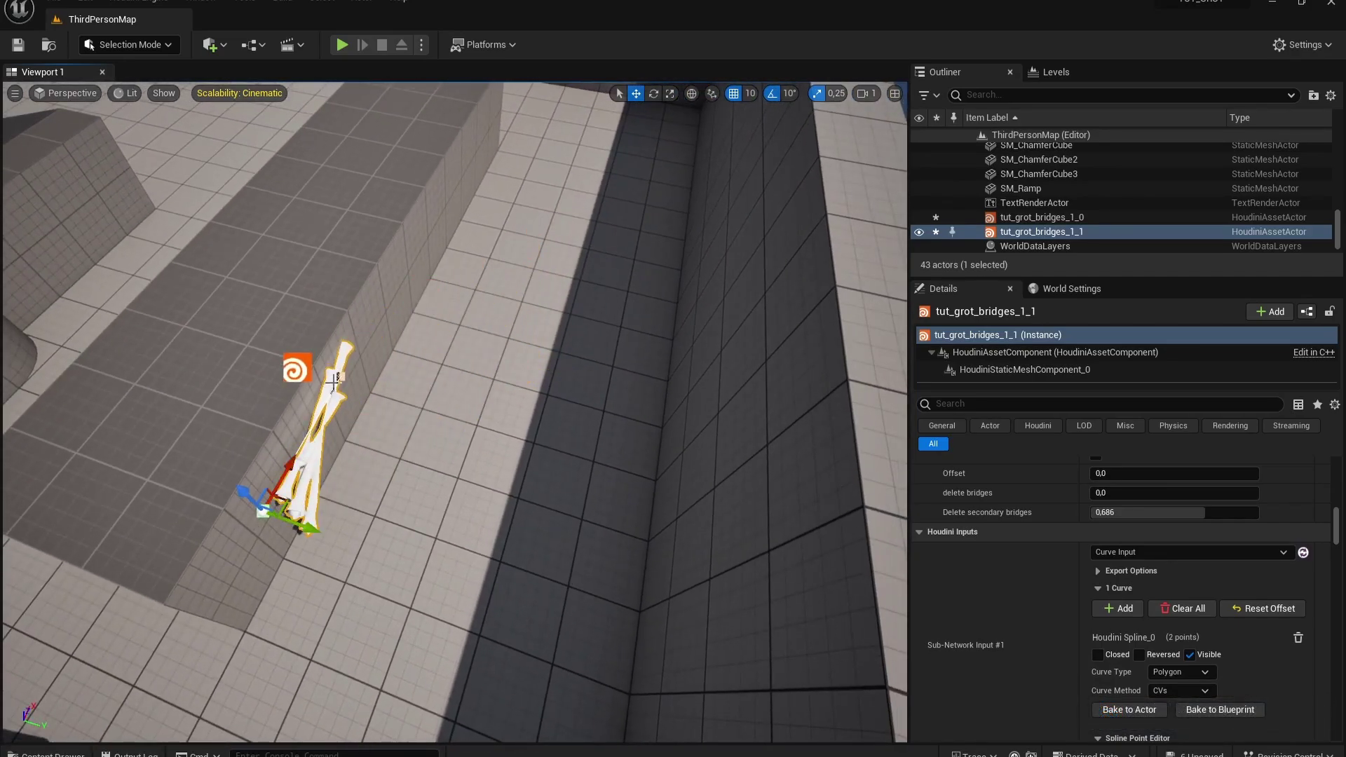
Move the curve's end point to the outer wall and add three points zigzagging between the wall and the block.
{"action": "left_click", "coordinate": [341, 376]}
{"action": "left_click_drag", "start_coordinate": [360, 365], "coordinate": [704, 561]}
{"action": "left_click_drag", "start_coordinate": [631, 519], "coordinate": [883, 512], "text": "alt"}
{"action": "left_click_drag", "start_coordinate": [343, 324], "coordinate": [581, 586], "text": "alt"}
{"action": "right_click_drag", "start_coordinate": [439, 557], "coordinate": [491, 596]}
{"action": "right_click_drag", "start_coordinate": [606, 445], "coordinate": [639, 399]}
{"action": "left_click_drag", "start_coordinate": [639, 399], "coordinate": [296, 547], "text": "alt"}
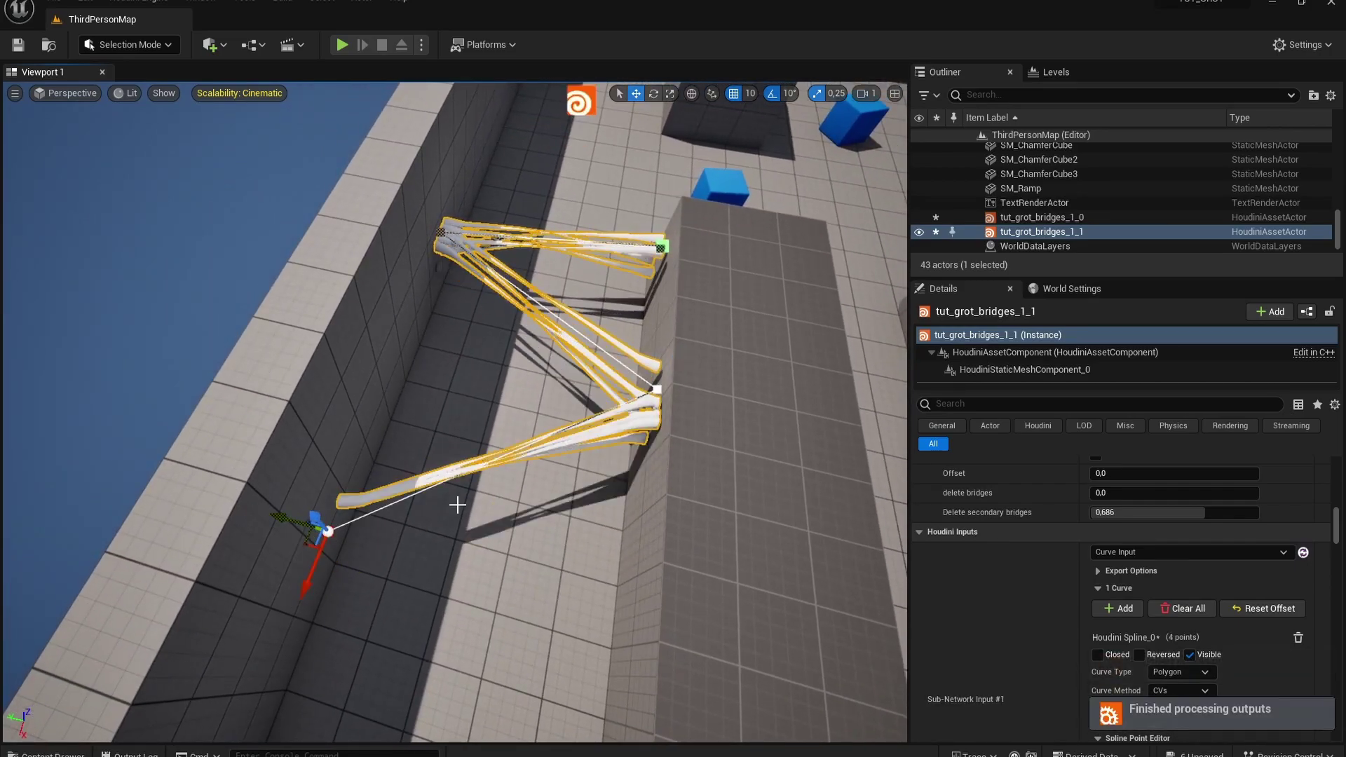
{"action": "right_click_drag", "start_coordinate": [296, 547], "coordinate": [311, 478]}
{"action": "left_click_drag", "start_coordinate": [323, 447], "coordinate": [539, 541], "text": "alt"}
Turn on Game View and fly around the second bridge asset to examine its bridges between the block and wall.
{"action": "mouse_move", "coordinate": [635, 448]}
{"action": "right_mouse_down"}
{"action": "mouse_move", "coordinate": [655, 444]}
{"action": "mouse_move", "coordinate": [624, 455]}
{"action": "right_mouse_up"}
{"action": "key", "text": "g"}
{"action": "key", "text": "g"}
{"action": "key", "text": "g"}
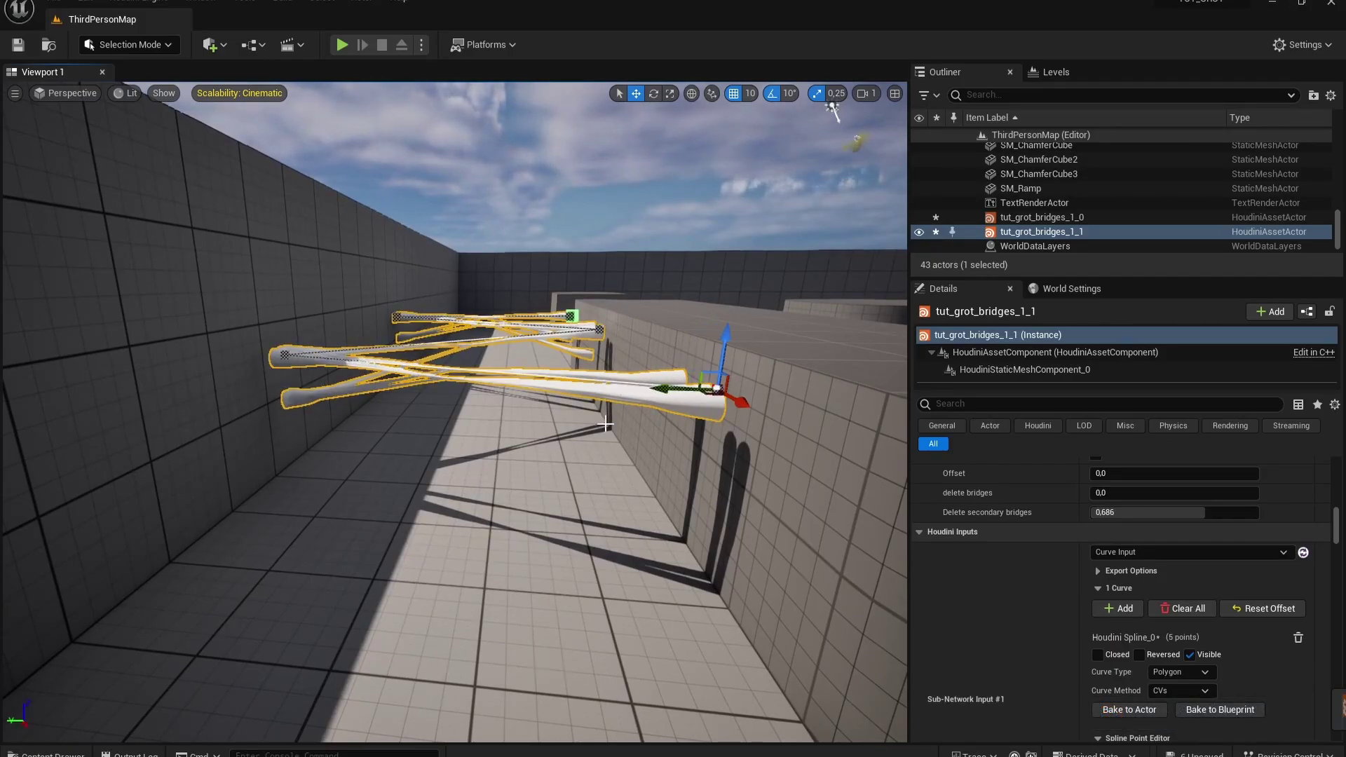
{"action": "right_click_drag", "start_coordinate": [604, 424], "coordinate": [588, 424]}
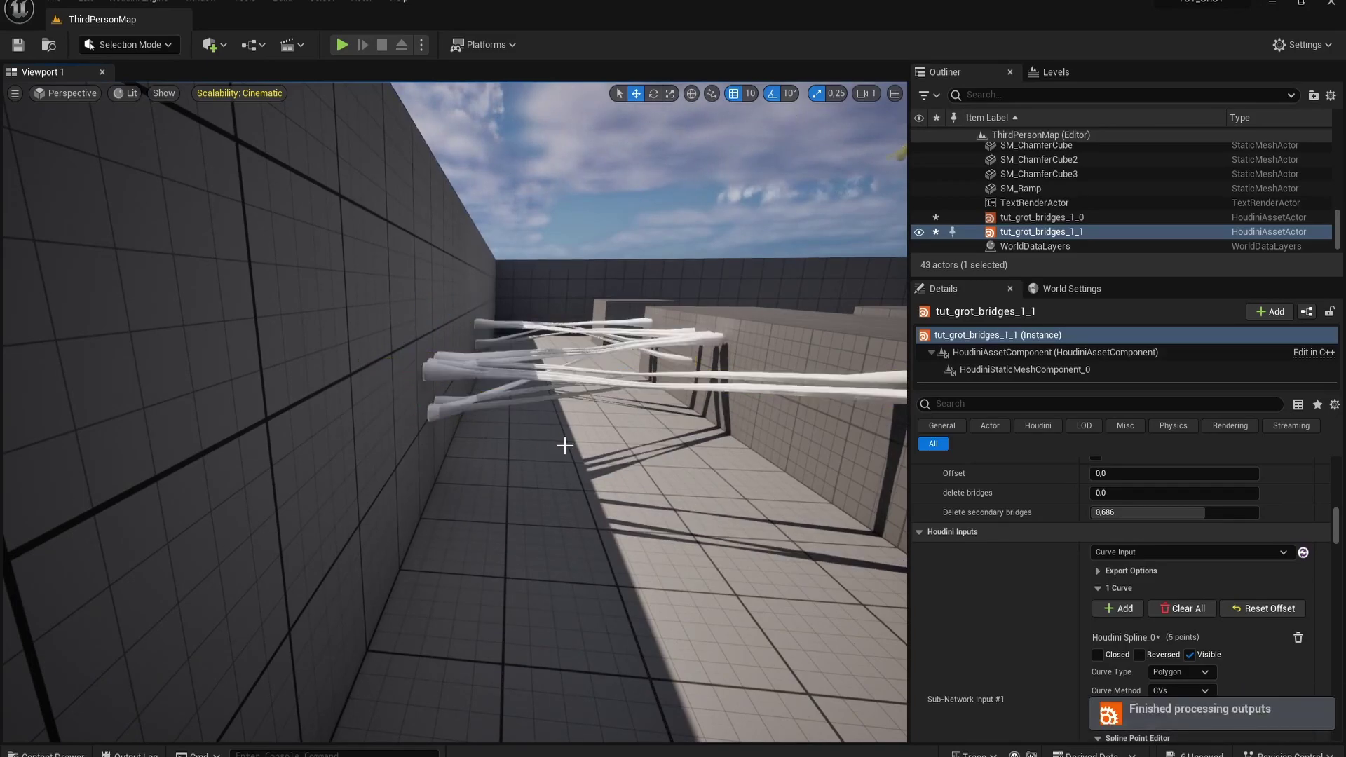
{"action": "key", "text": "w"}
{"action": "right_click_drag", "start_coordinate": [576, 451], "coordinate": [719, 439]}
{"action": "key", "text": "w"}
{"action": "key", "text": "a"}
{"action": "scroll", "coordinate": [701, 443], "scroll_direction": "up", "scroll_amount": 1}
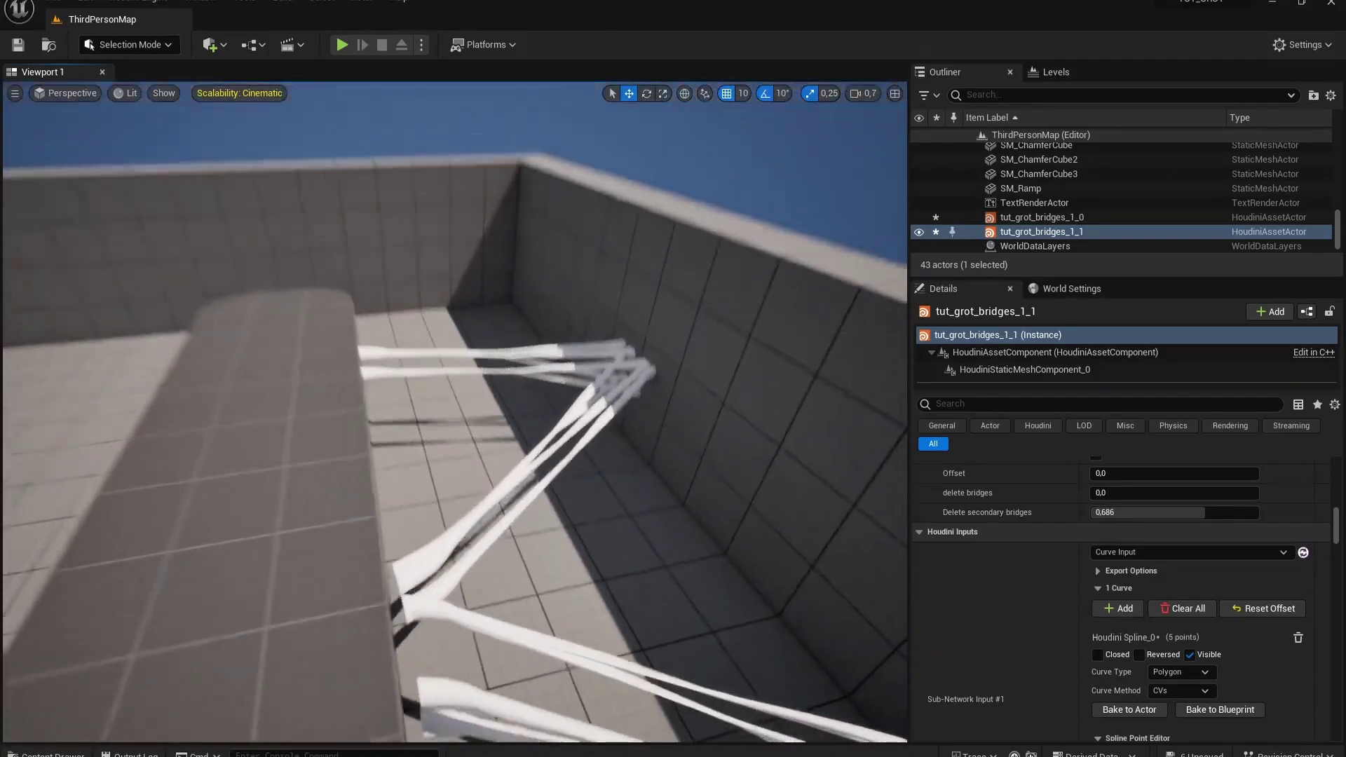